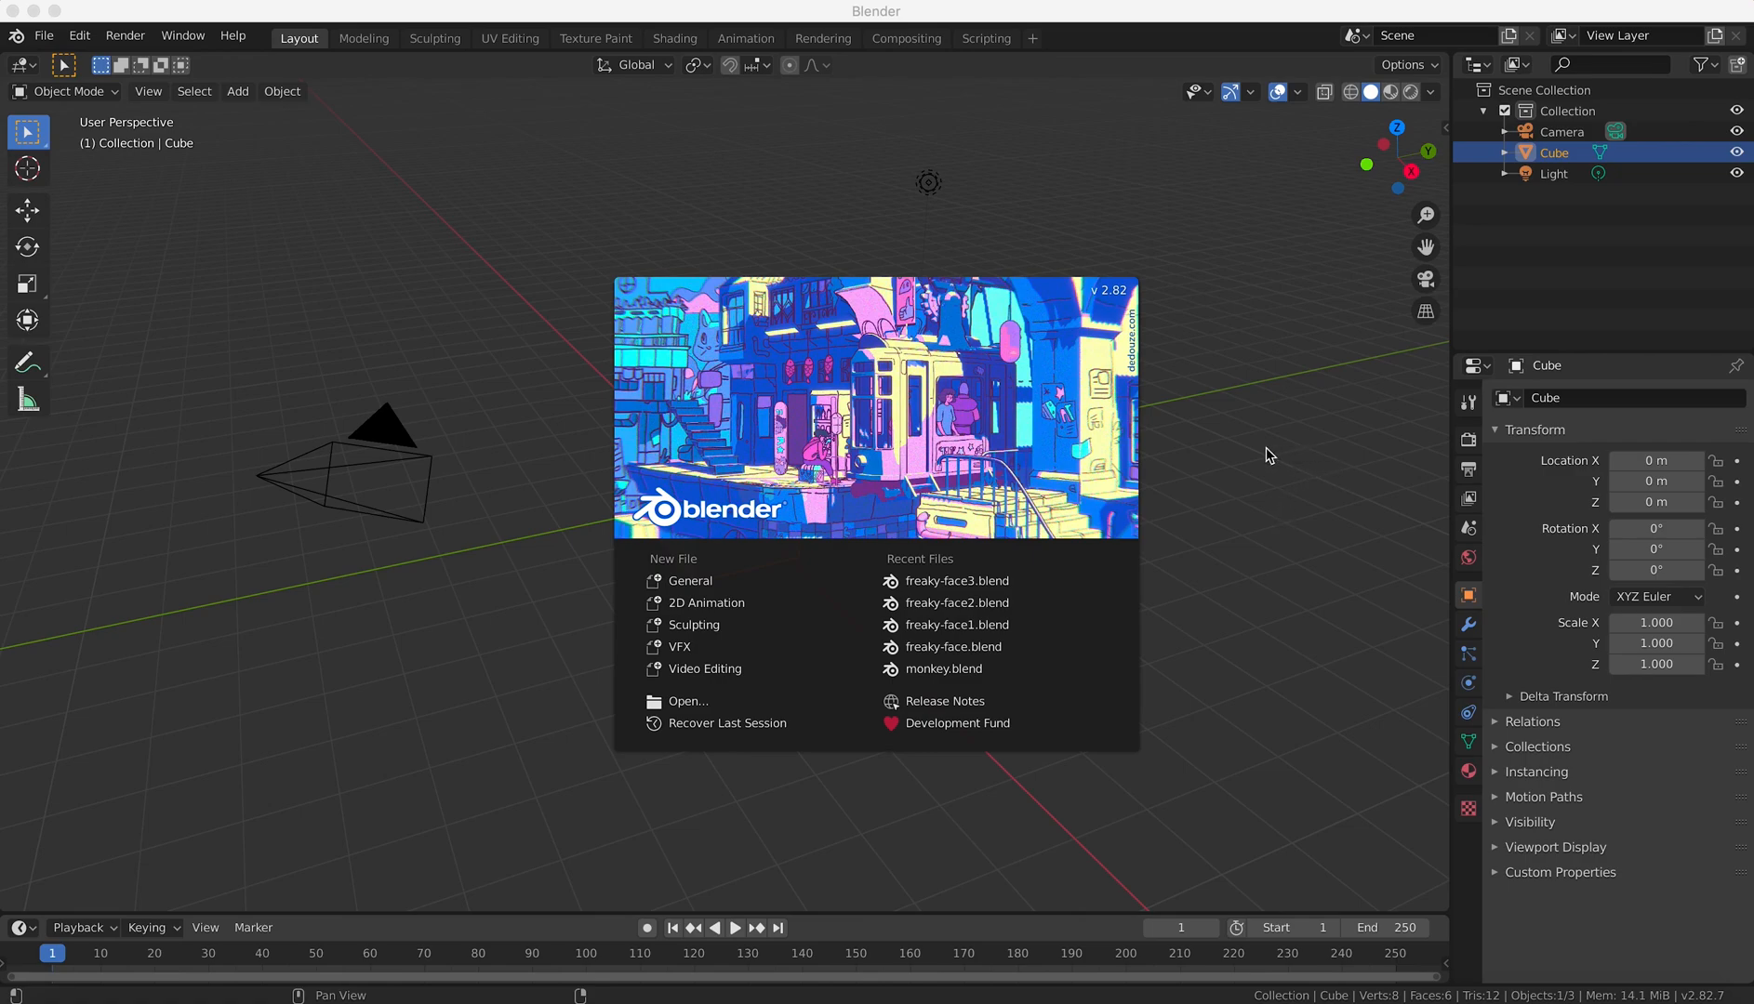
Dismiss the splash screen and switch the default cube to Edit Mode.
click(1270, 454)
scroll(854, 530, up, 5)
middle_drag(860, 523, 911, 483)
scroll(912, 484, down, 3)
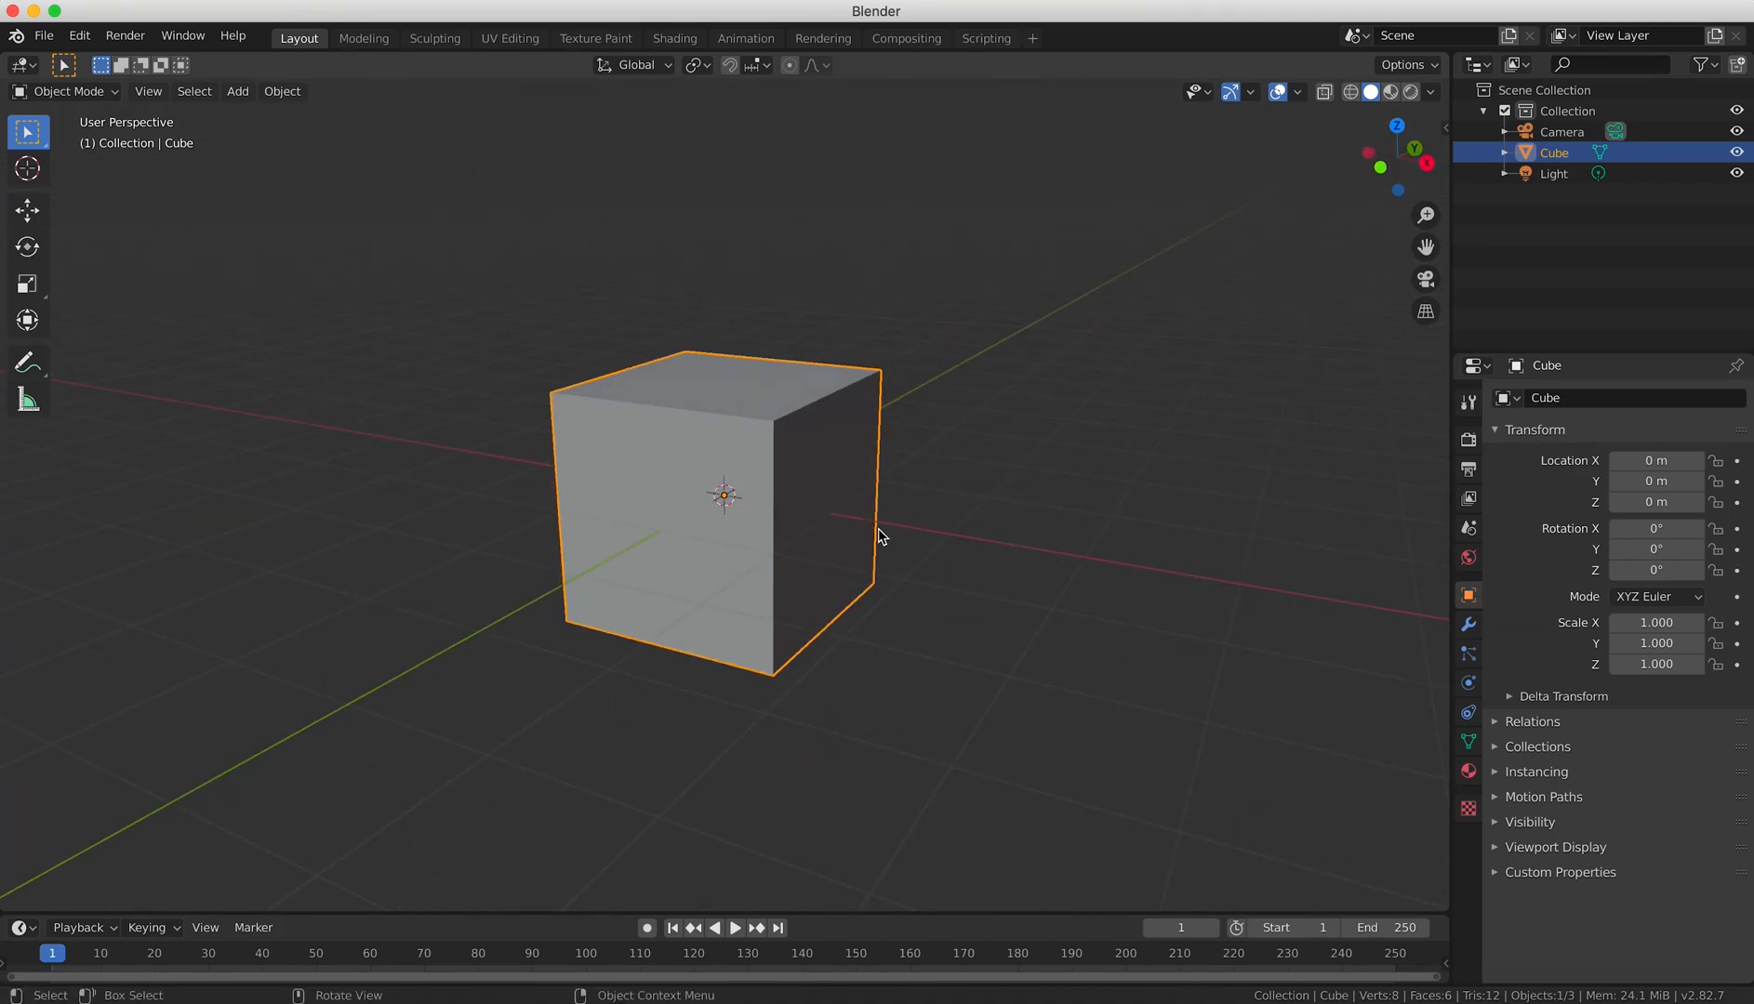
key(Tab)
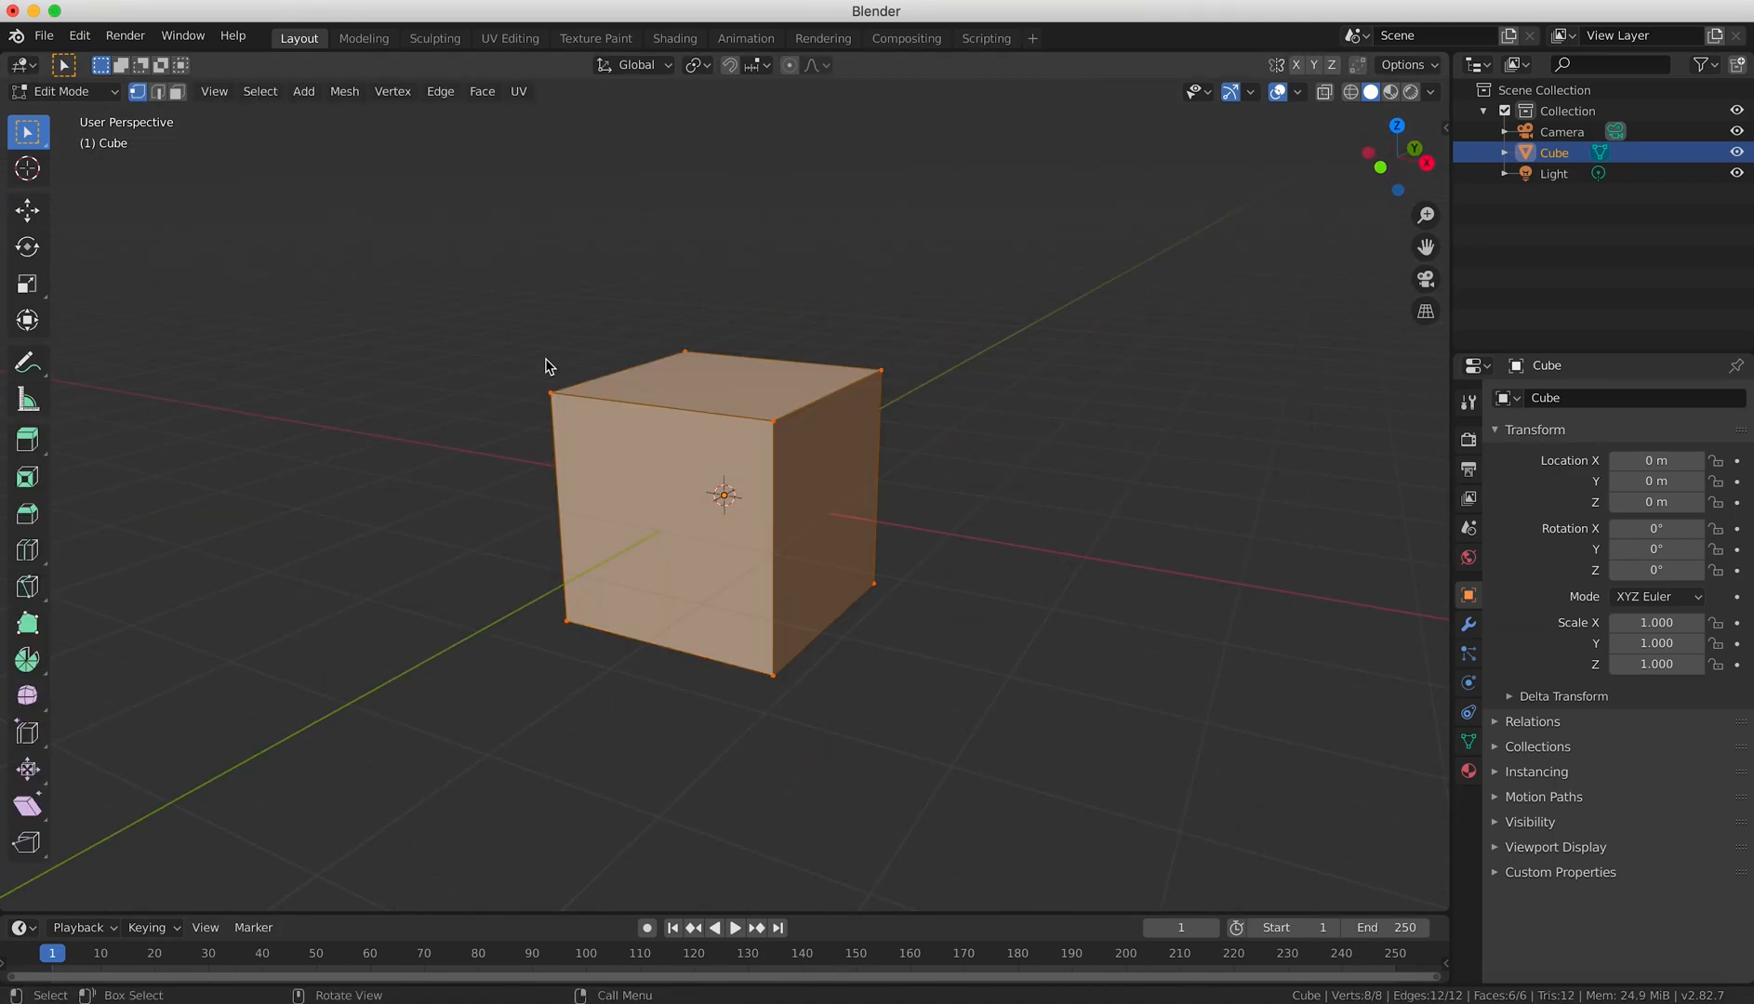
key(Tab)
click(83, 90)
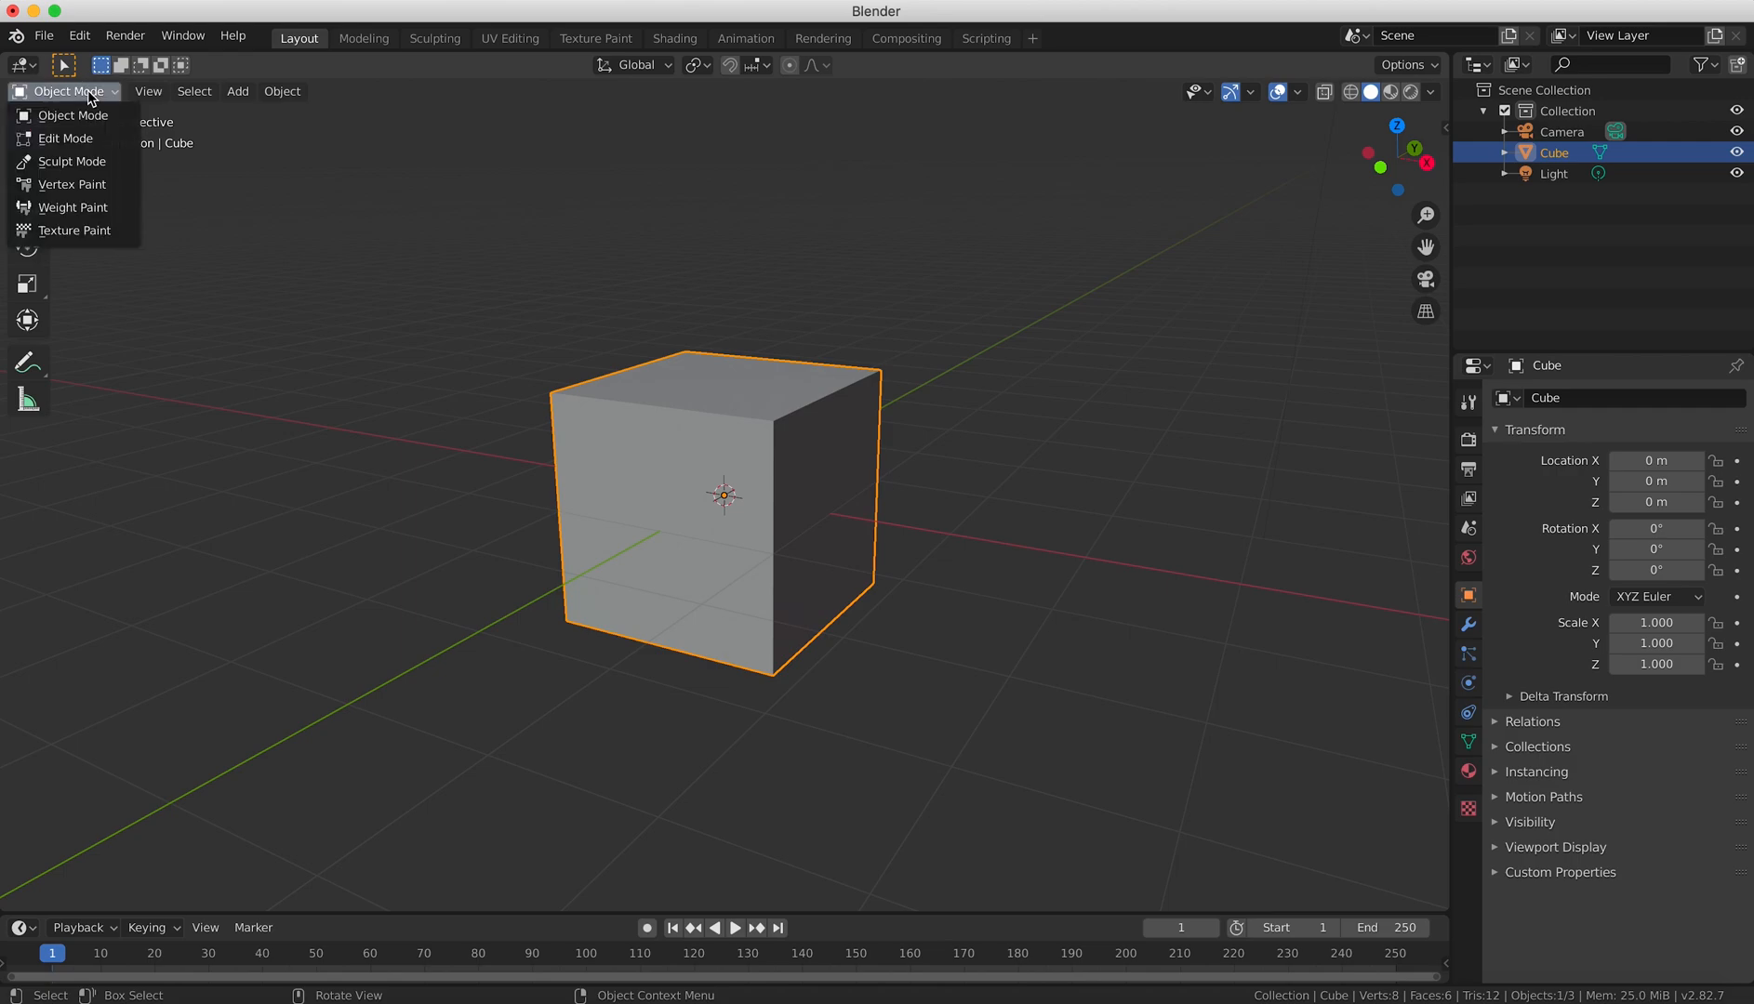
click(83, 139)
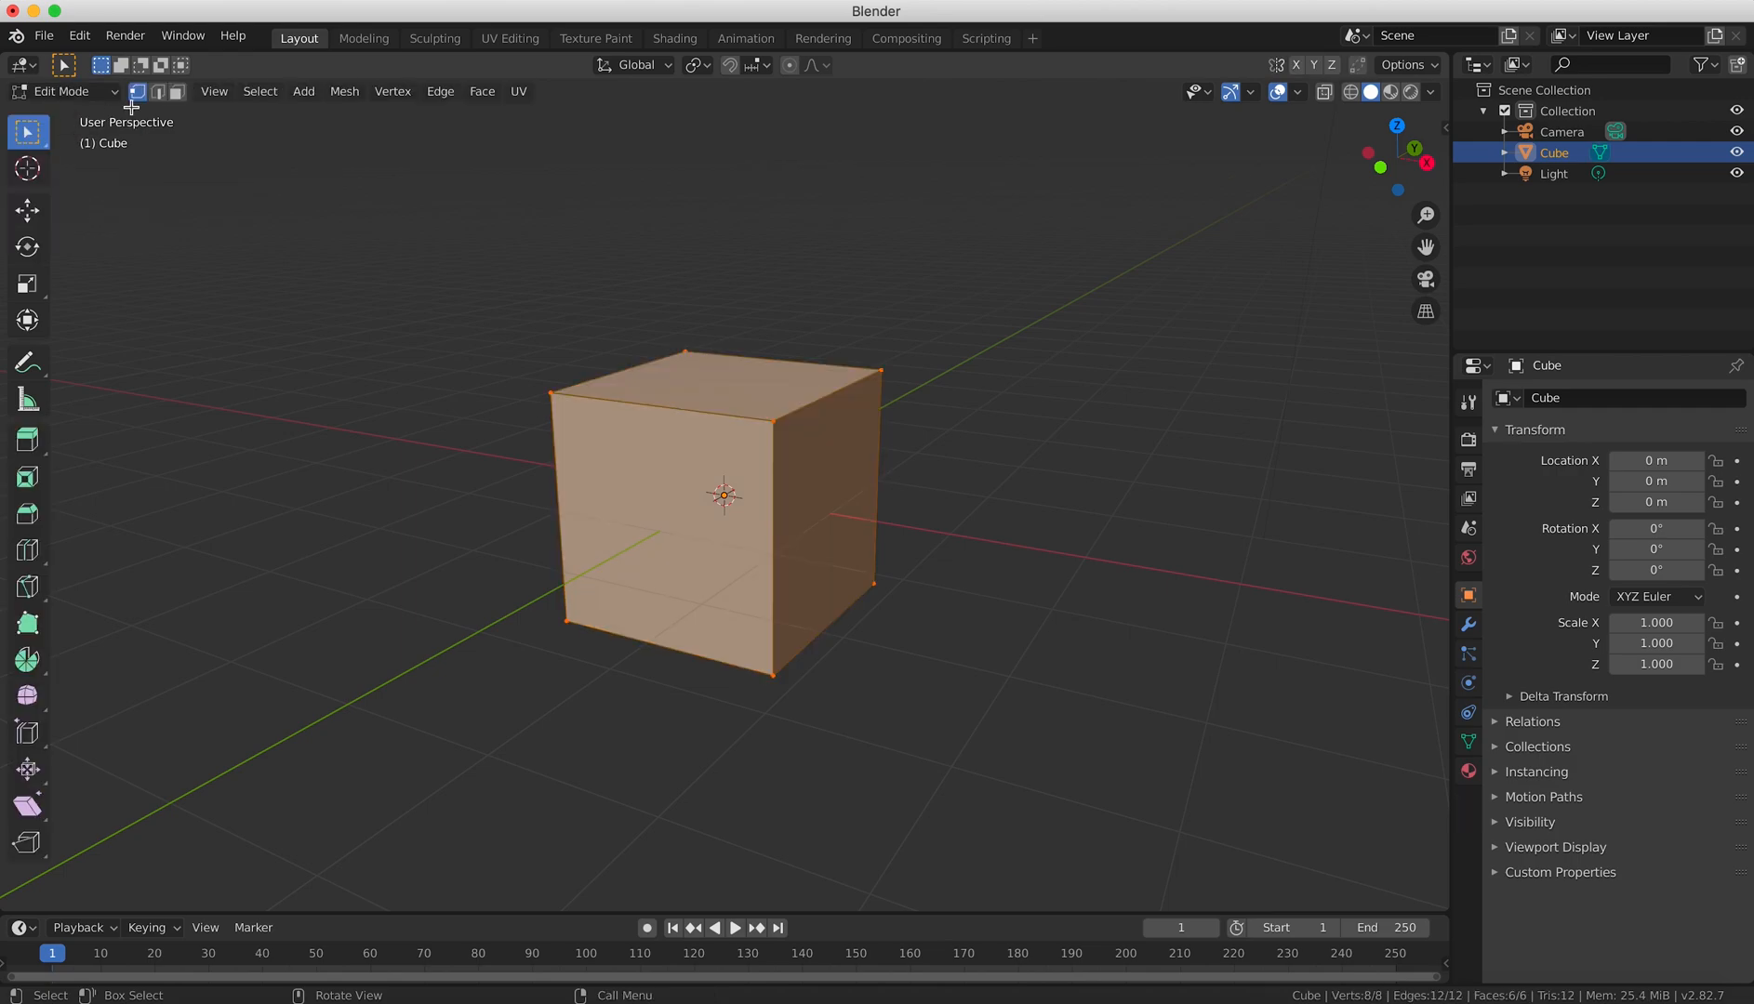
Try the vertex, edge and face select modes by selecting a top corner, a top edge and the top face of the cube.
click(551, 391)
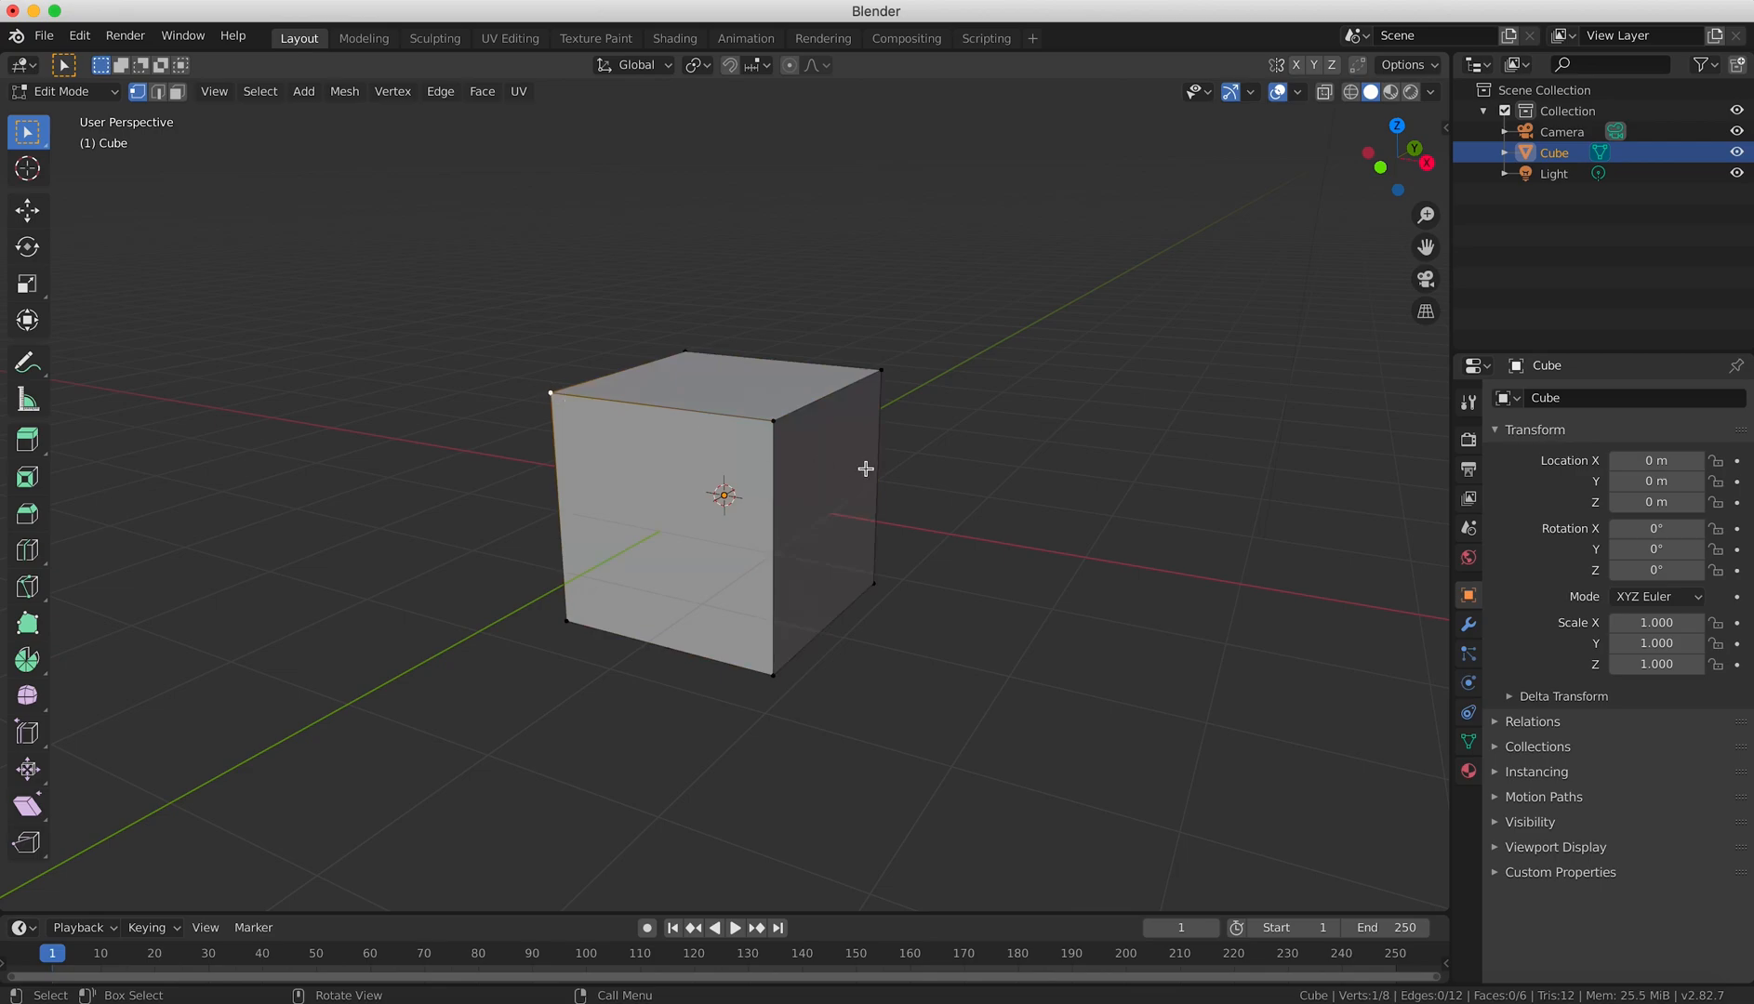
click(158, 90)
click(619, 400)
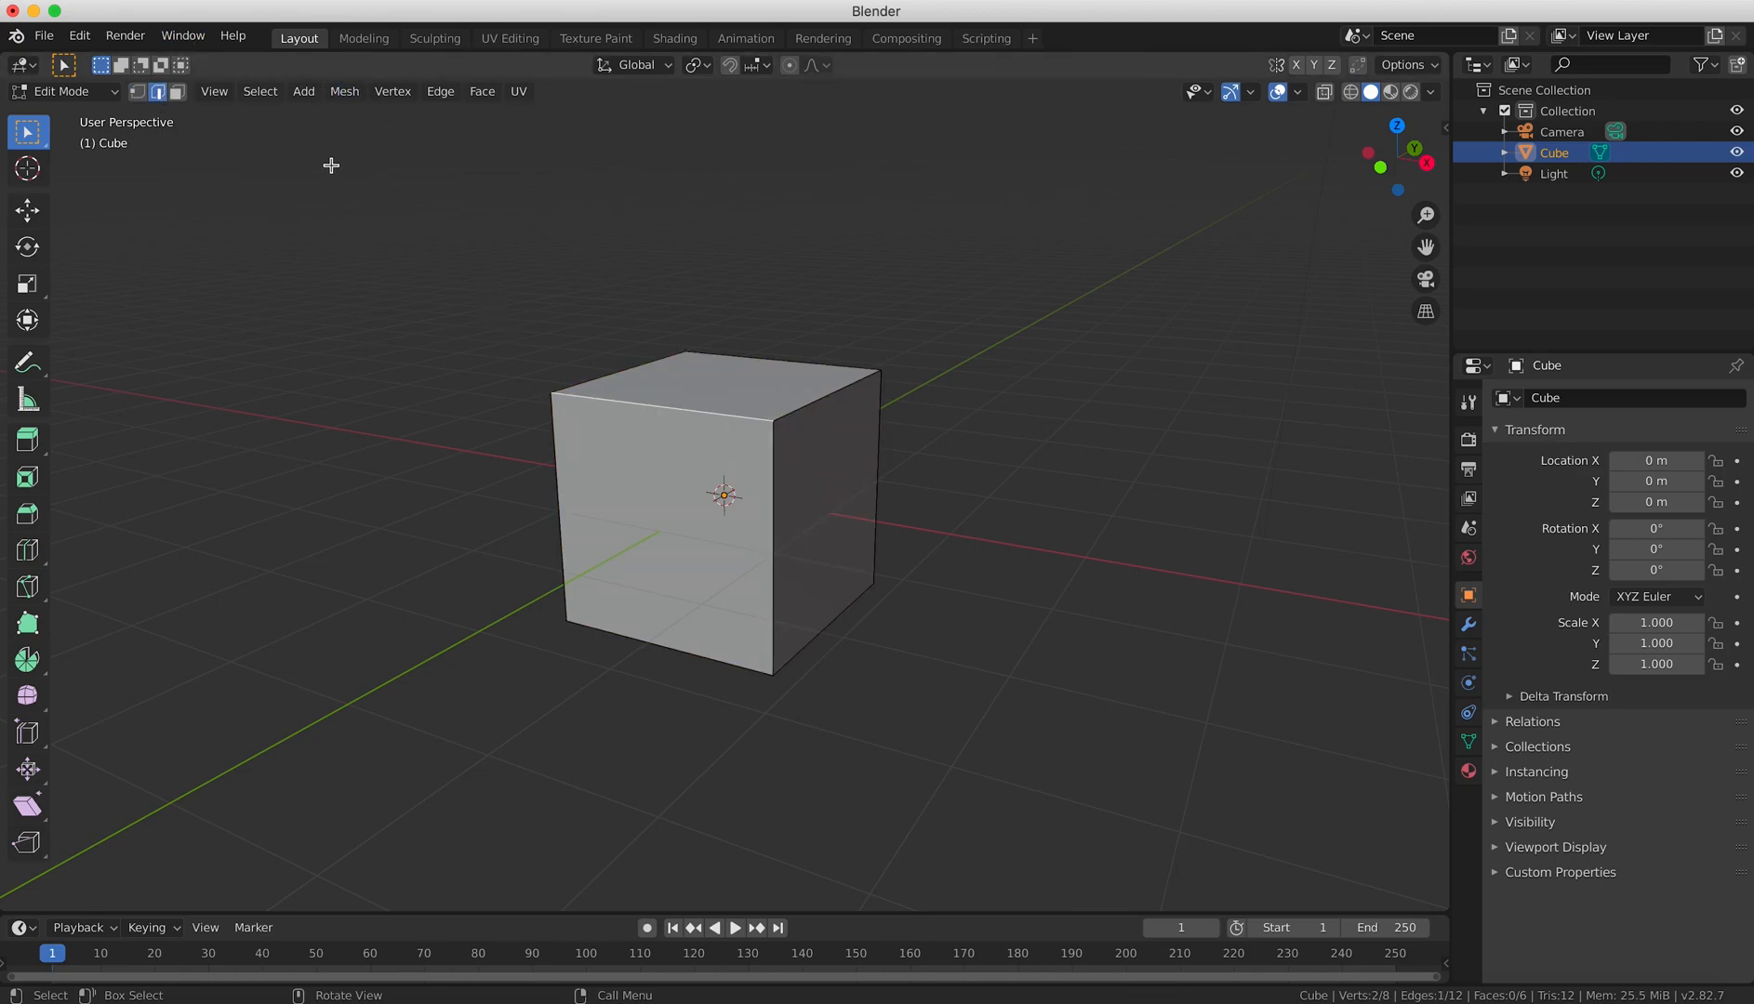
click(177, 92)
click(734, 383)
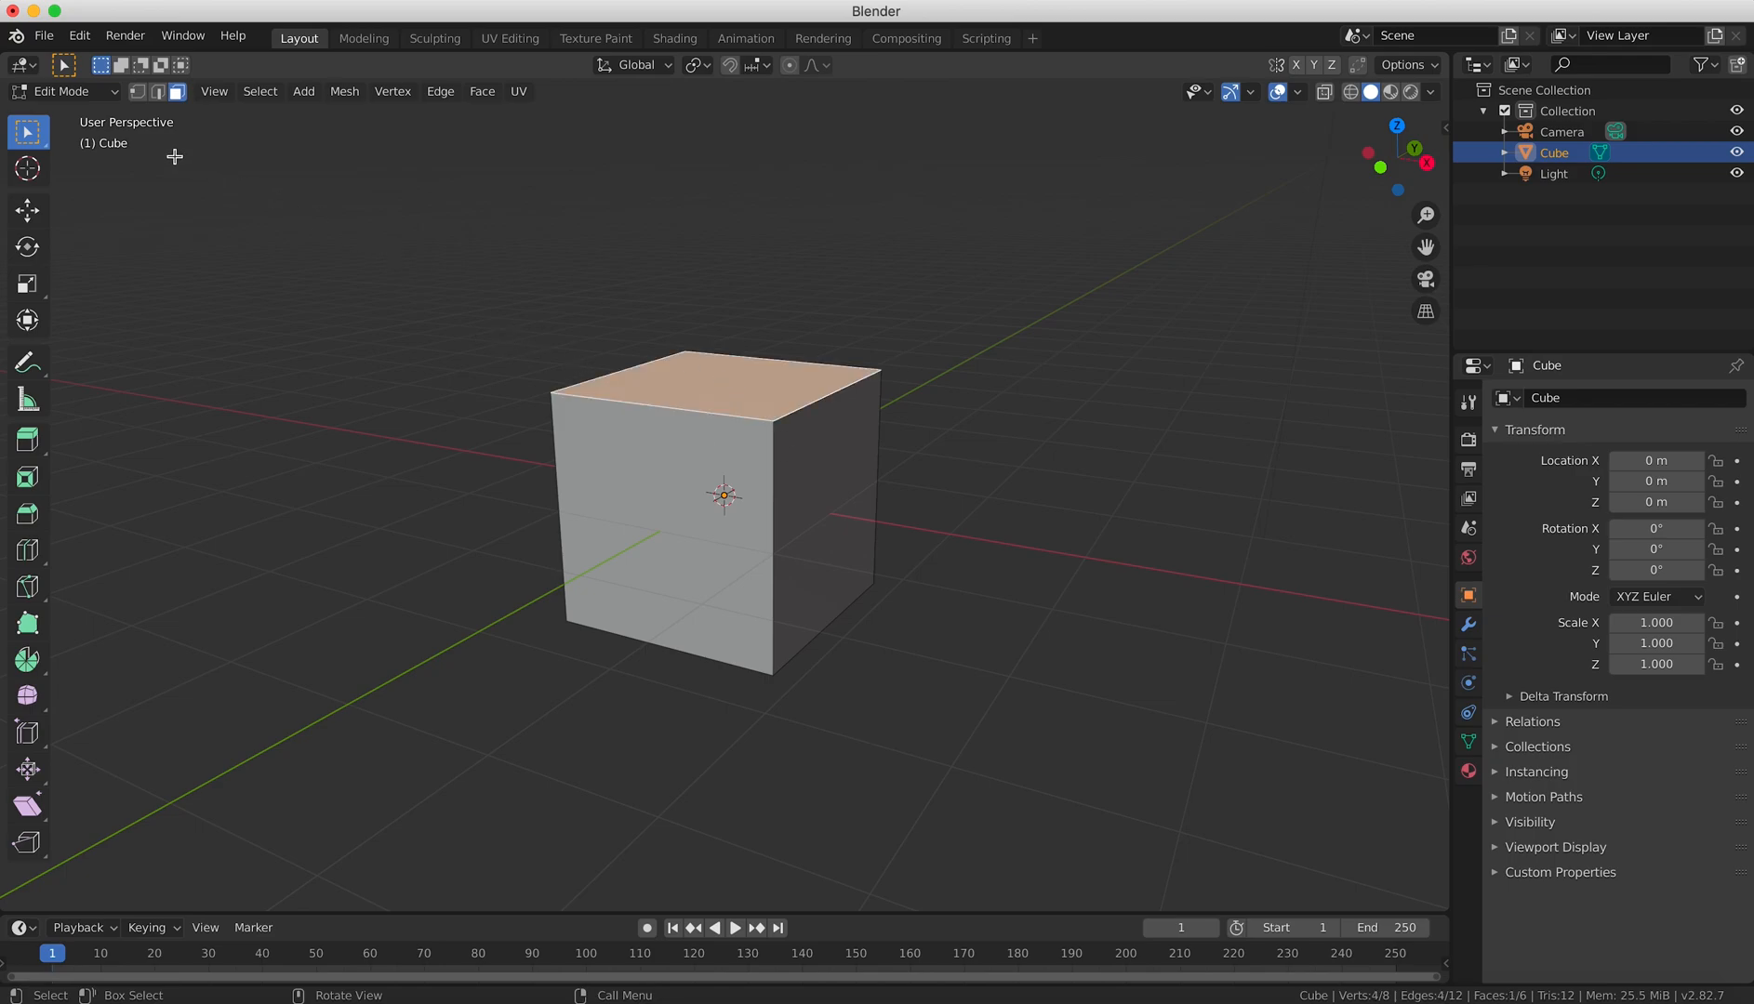
click(138, 90)
click(549, 392)
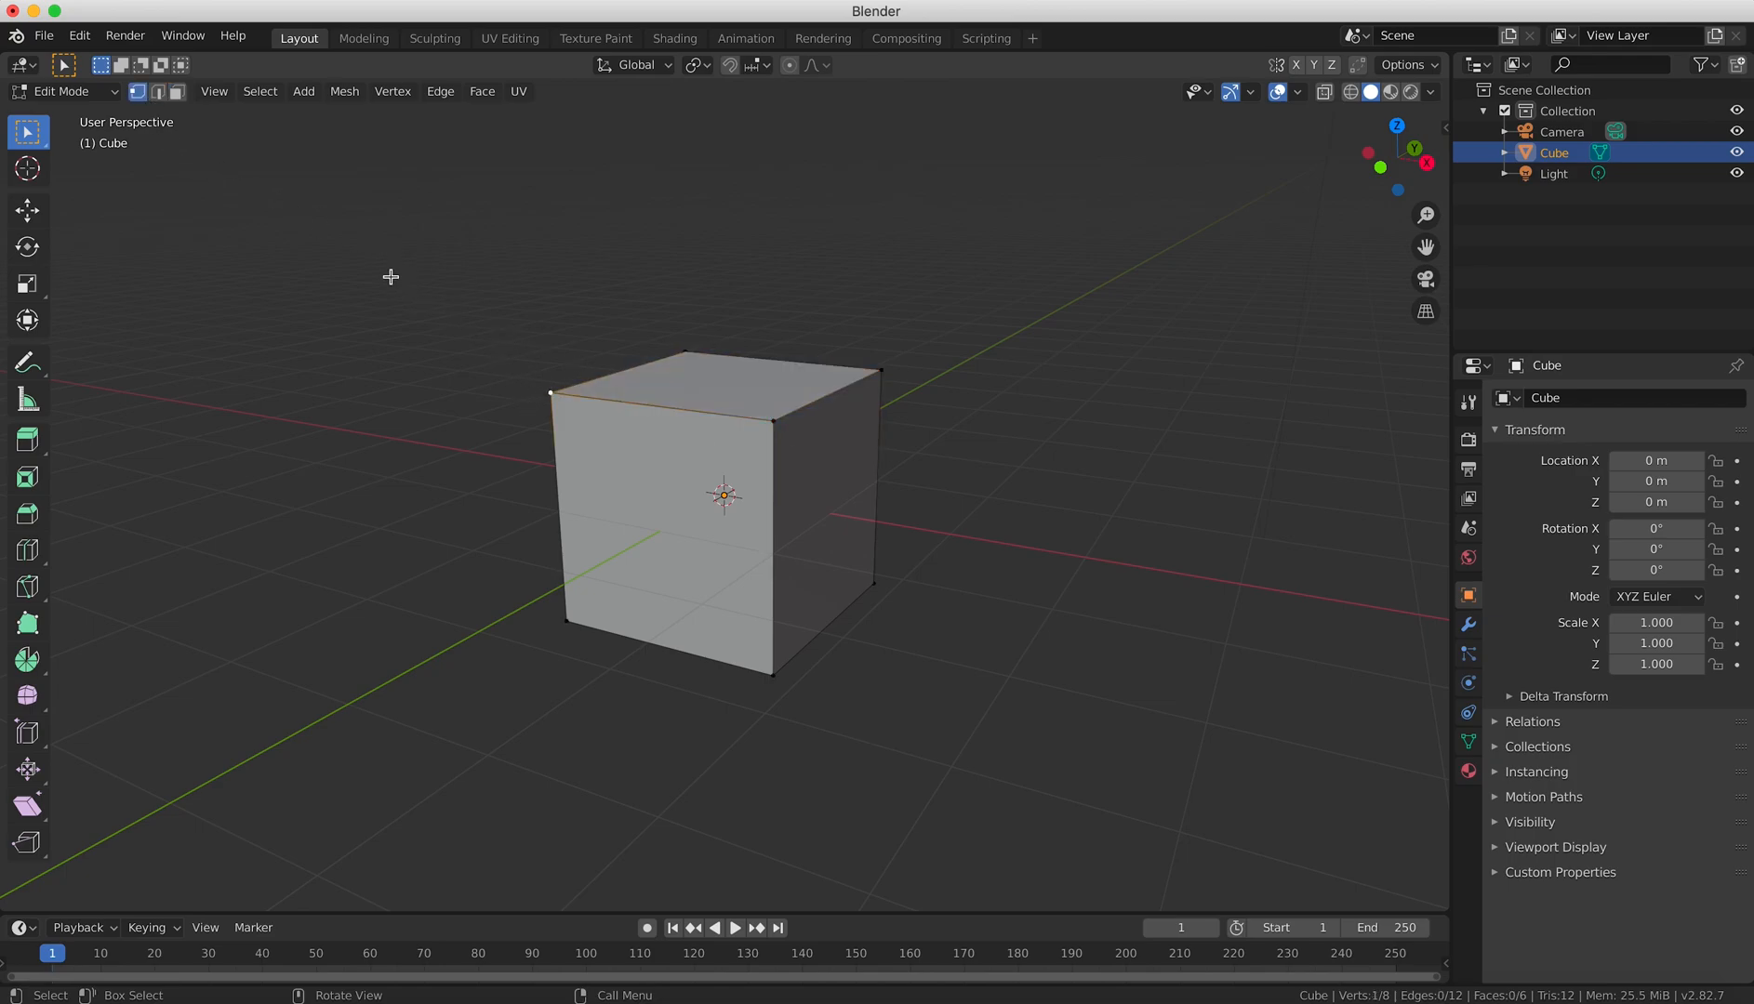
click(157, 92)
click(648, 408)
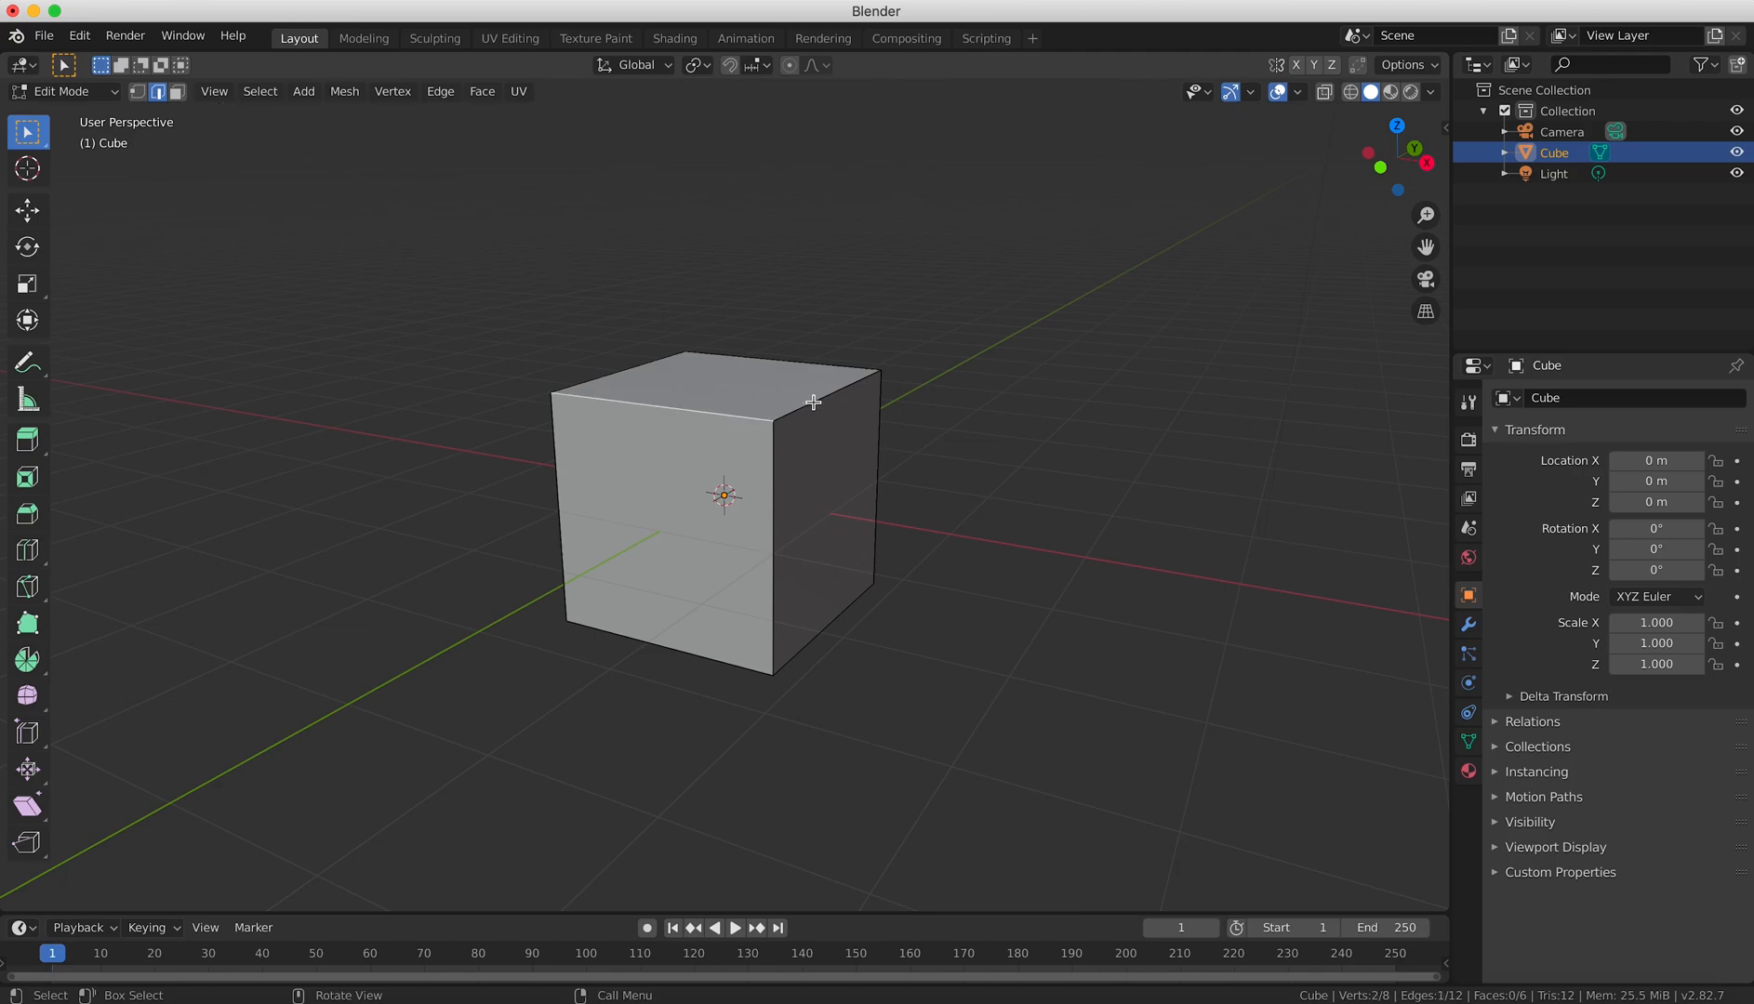
Select the cube's front face in face select mode and try scaling, rotating and moving it.
click(177, 91)
click(681, 547)
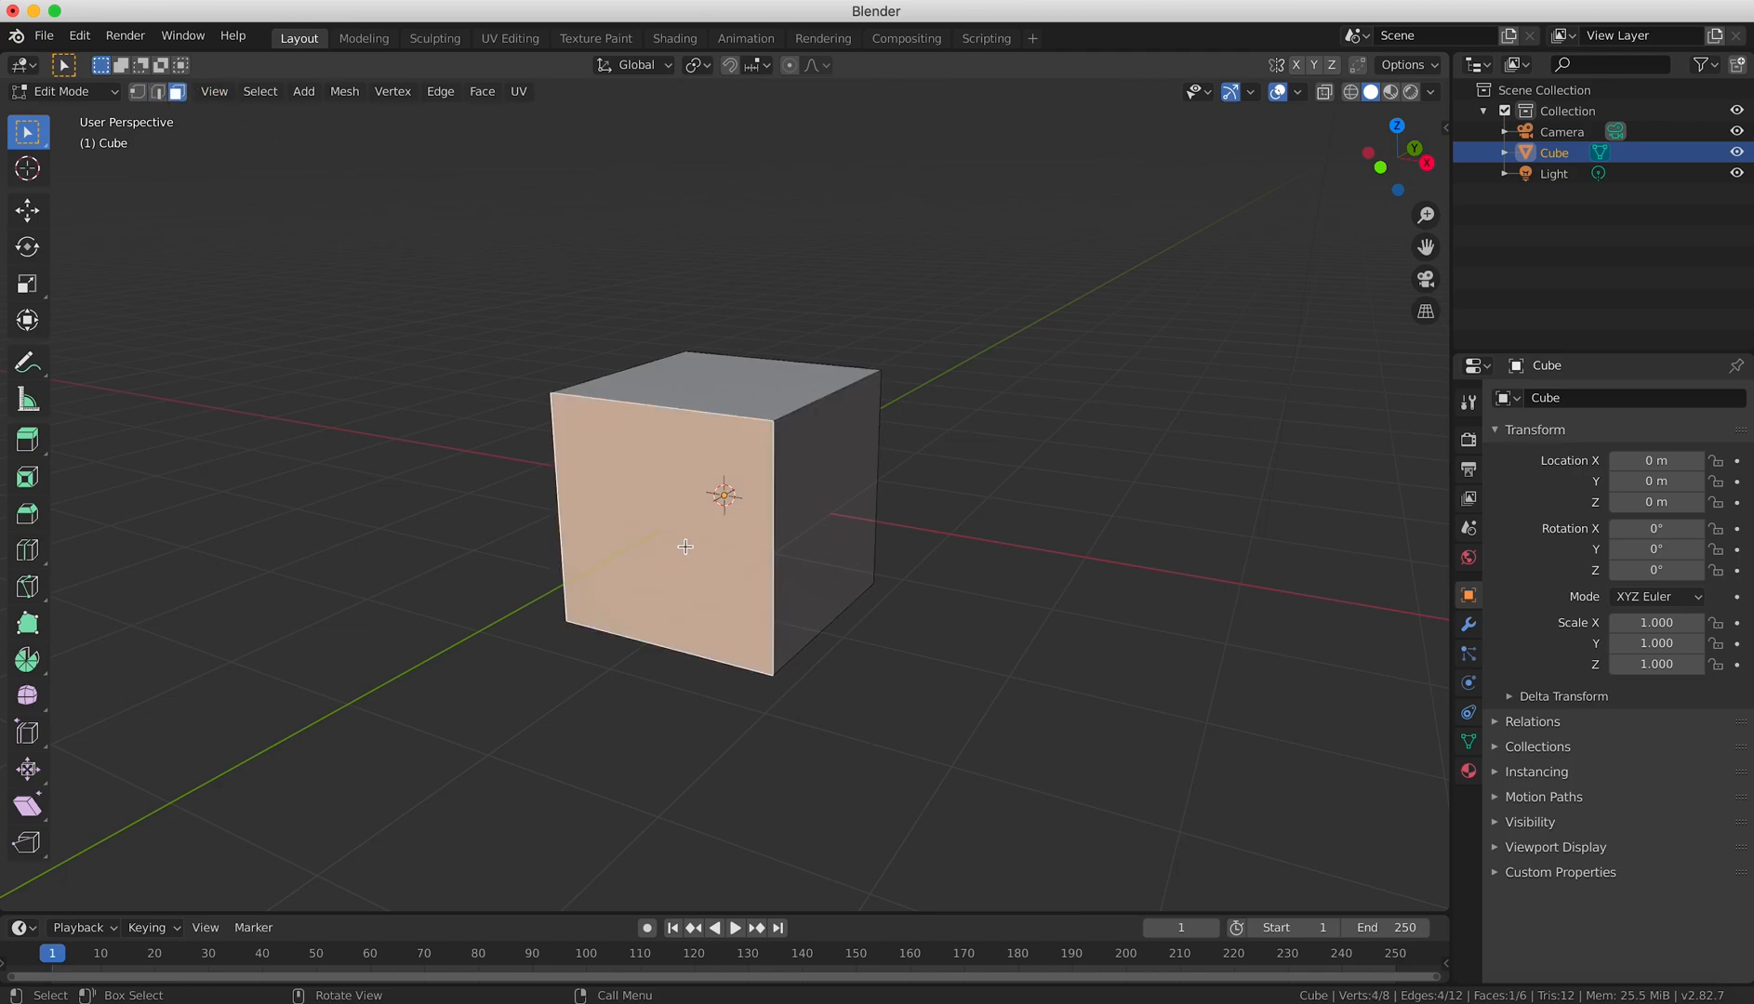
key(s)
key(r)
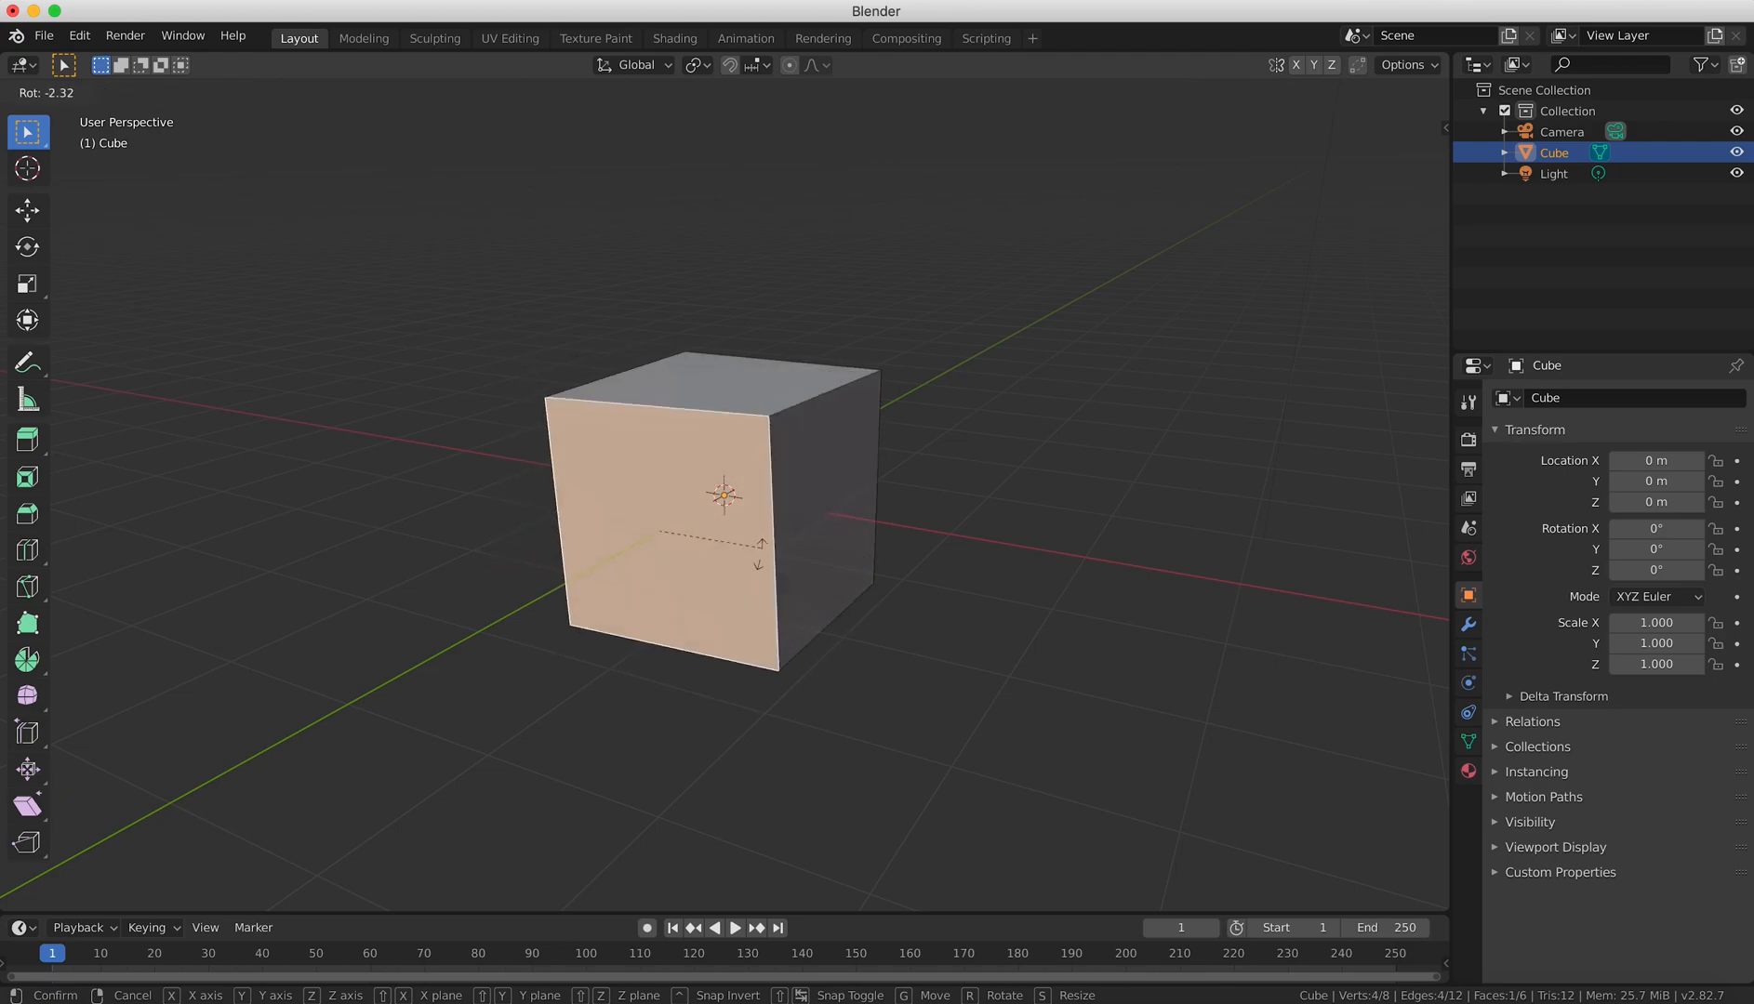
key(g)
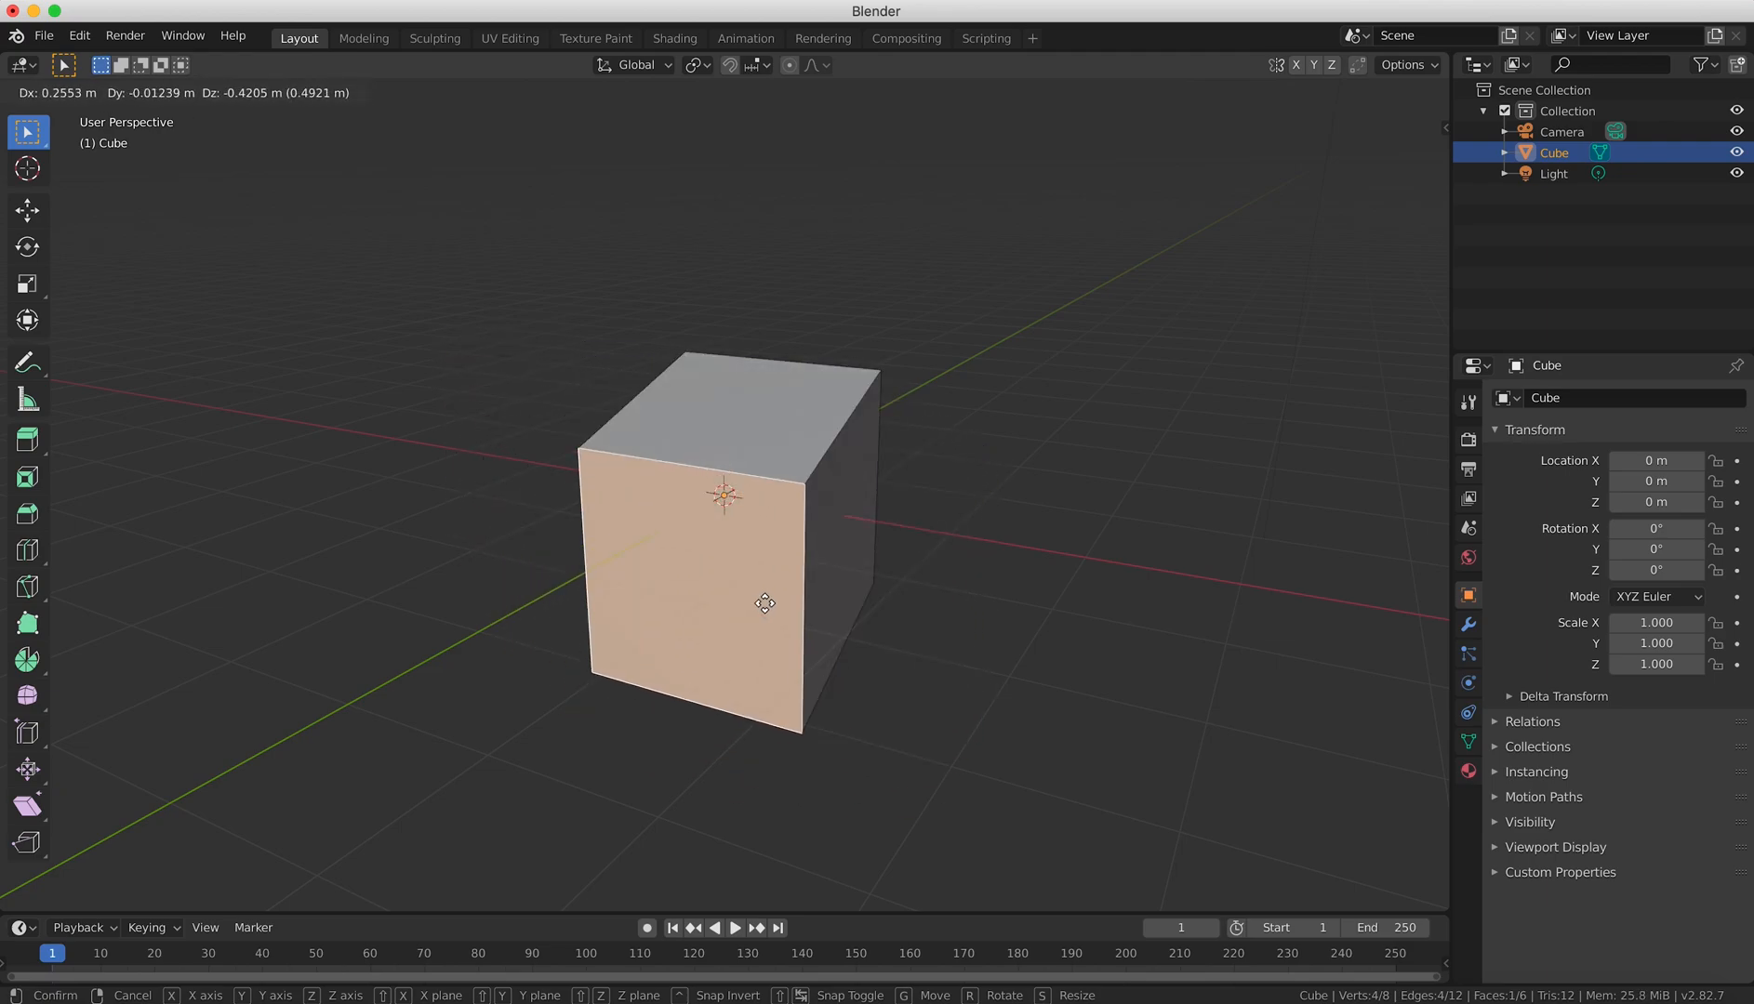
key(Escape)
Select the cube's nearest upper corner in vertex select mode and try moving it.
click(137, 91)
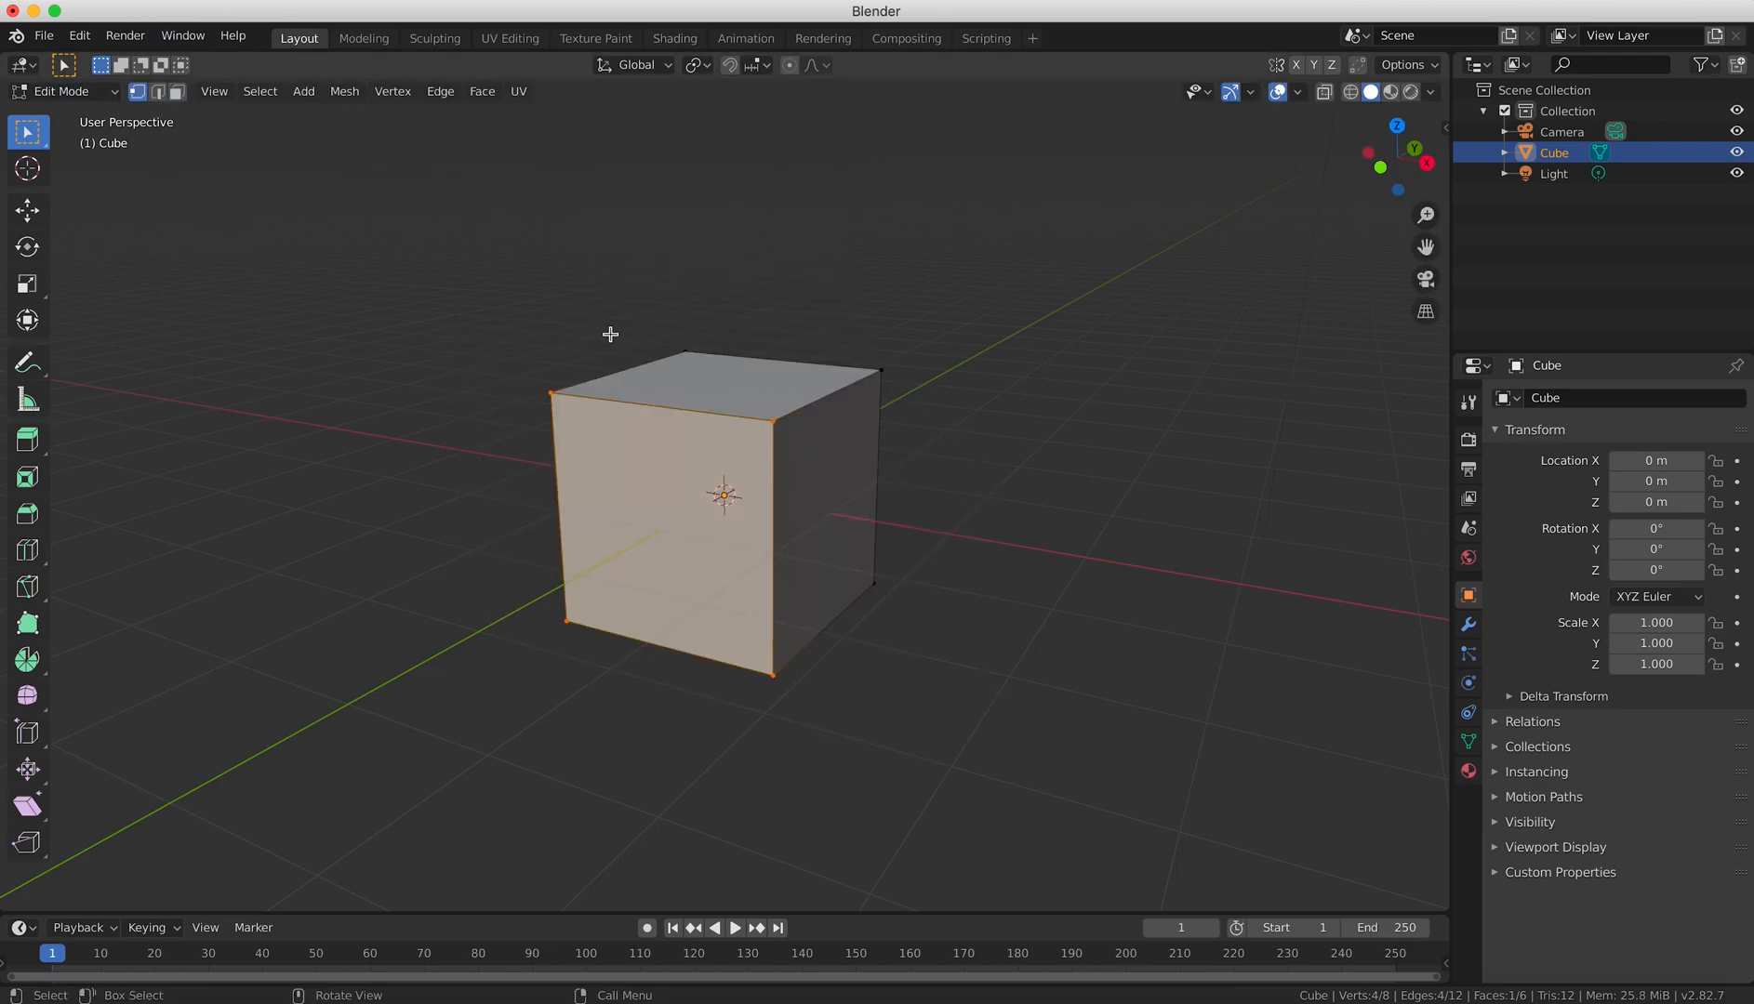
click(778, 420)
key(g)
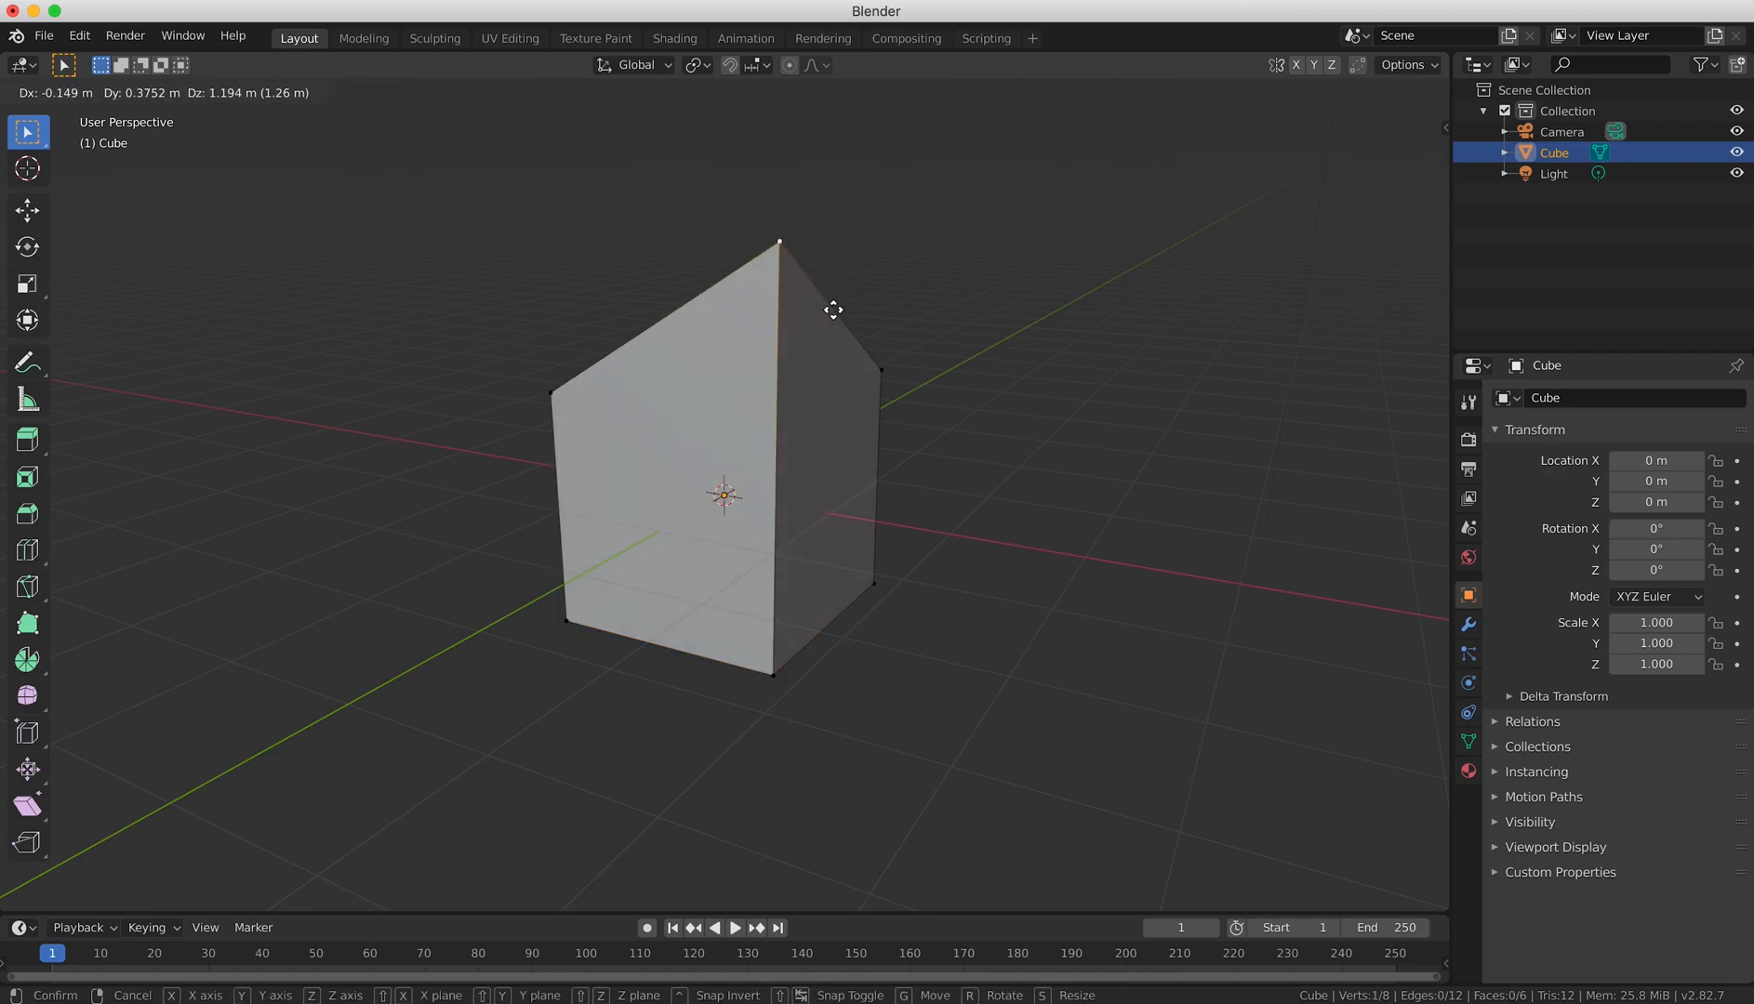
key(Escape)
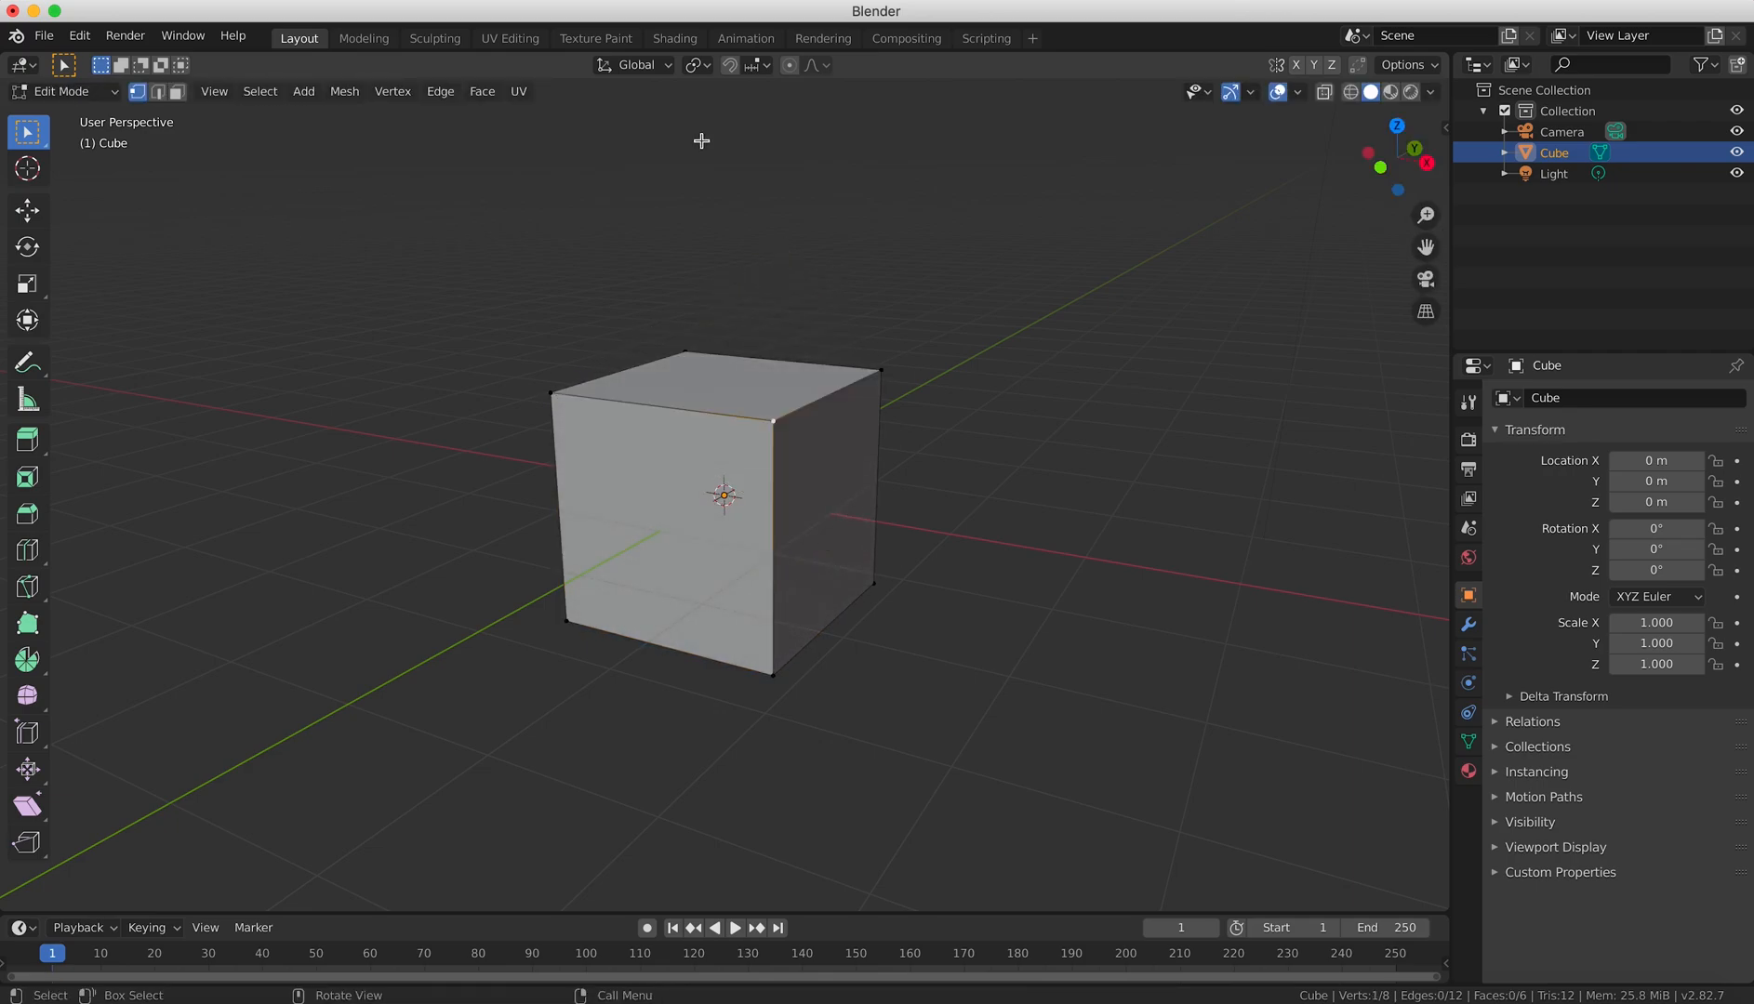
Select all faces of the cube in face select mode and view it from the front.
click(177, 91)
middle_drag(944, 463, 825, 515)
key(a)
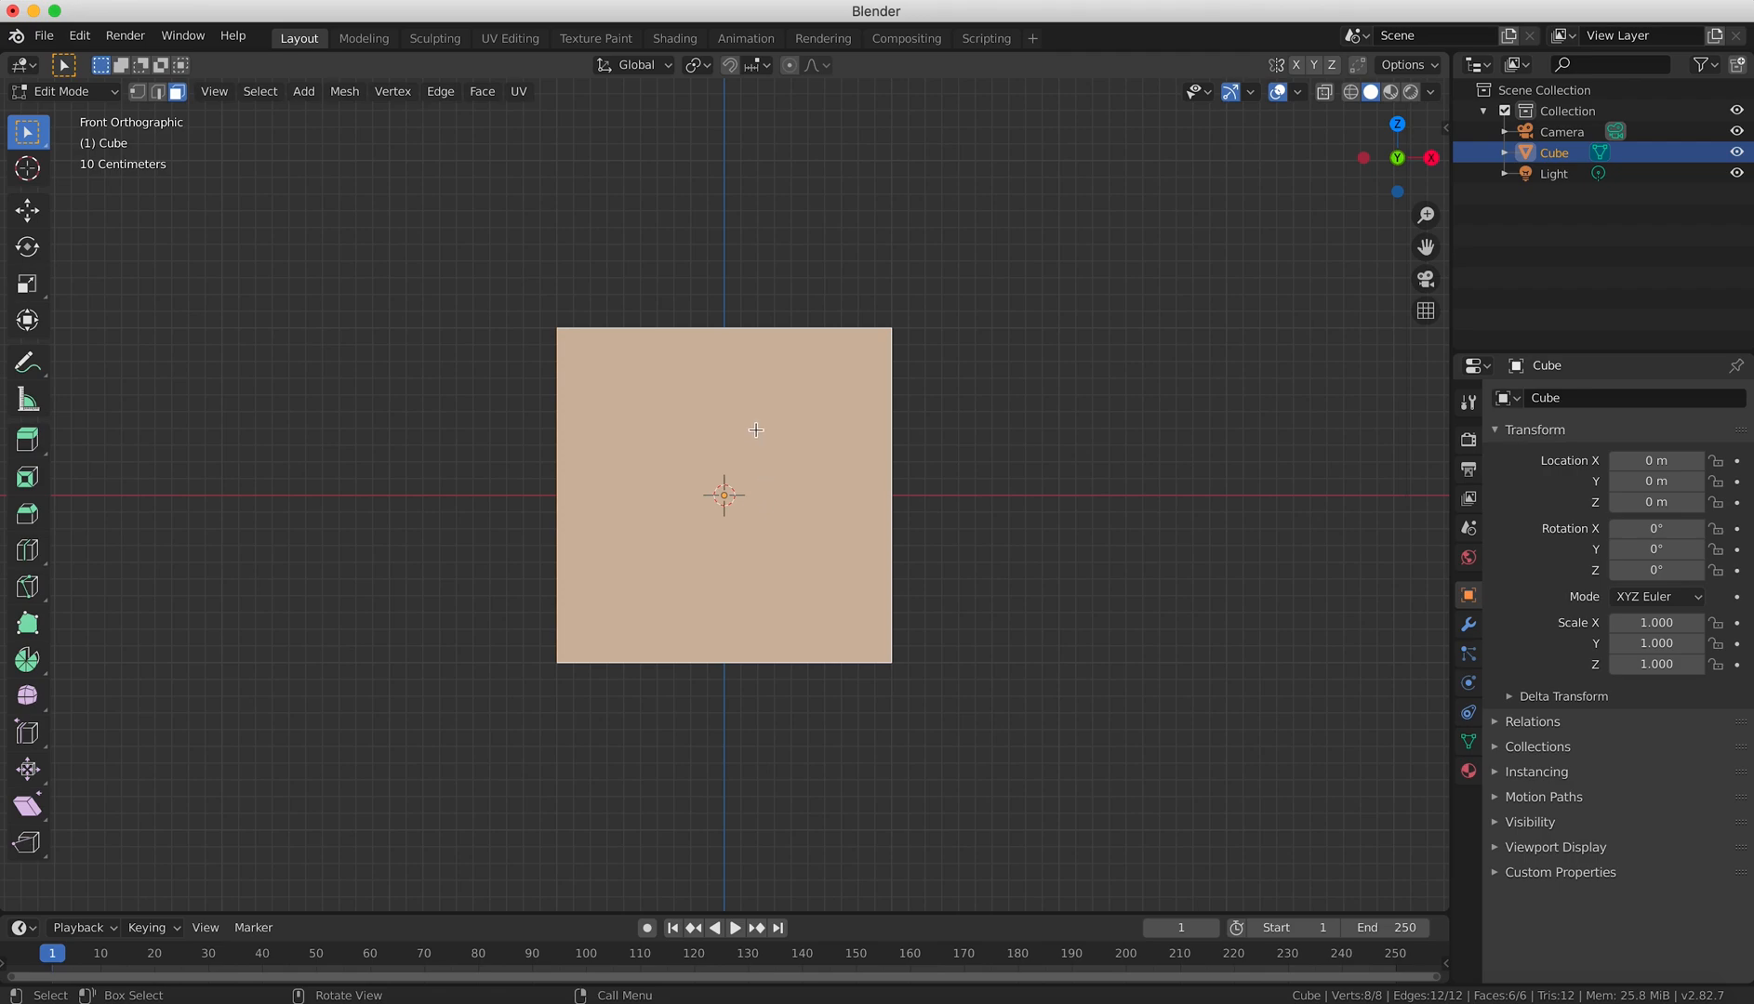
key(alt+a)
middle_drag(1031, 434, 912, 477)
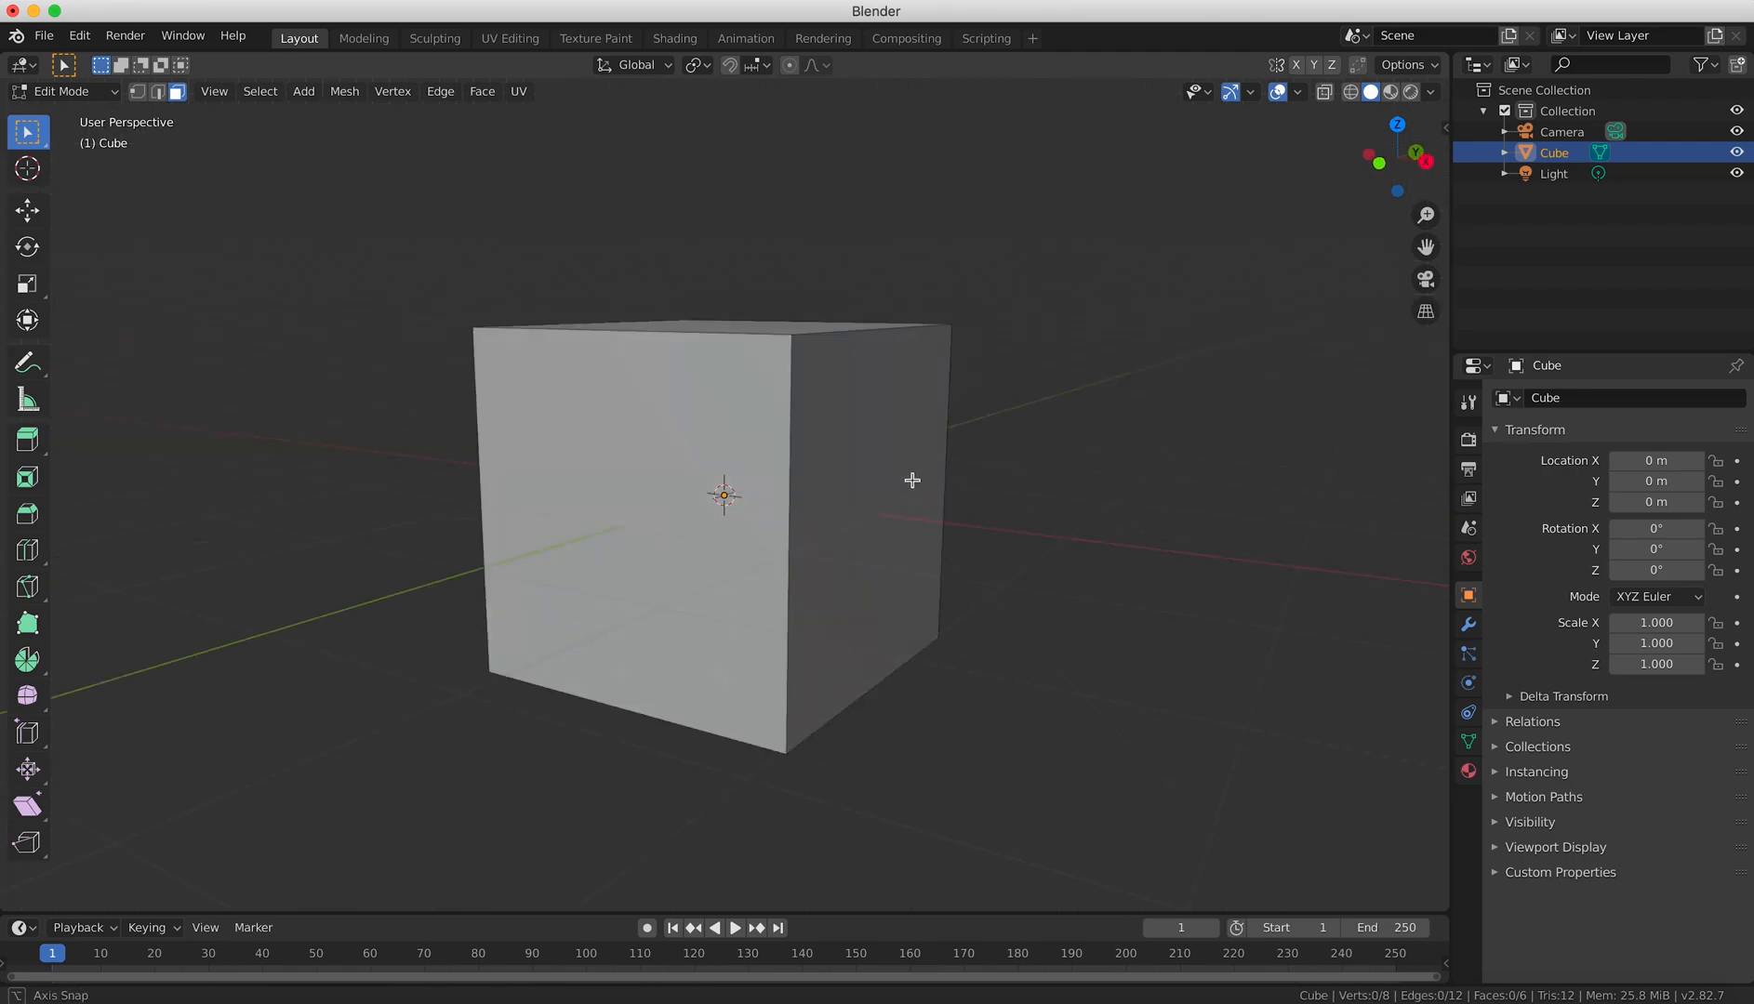
key(a)
key(KP_1)
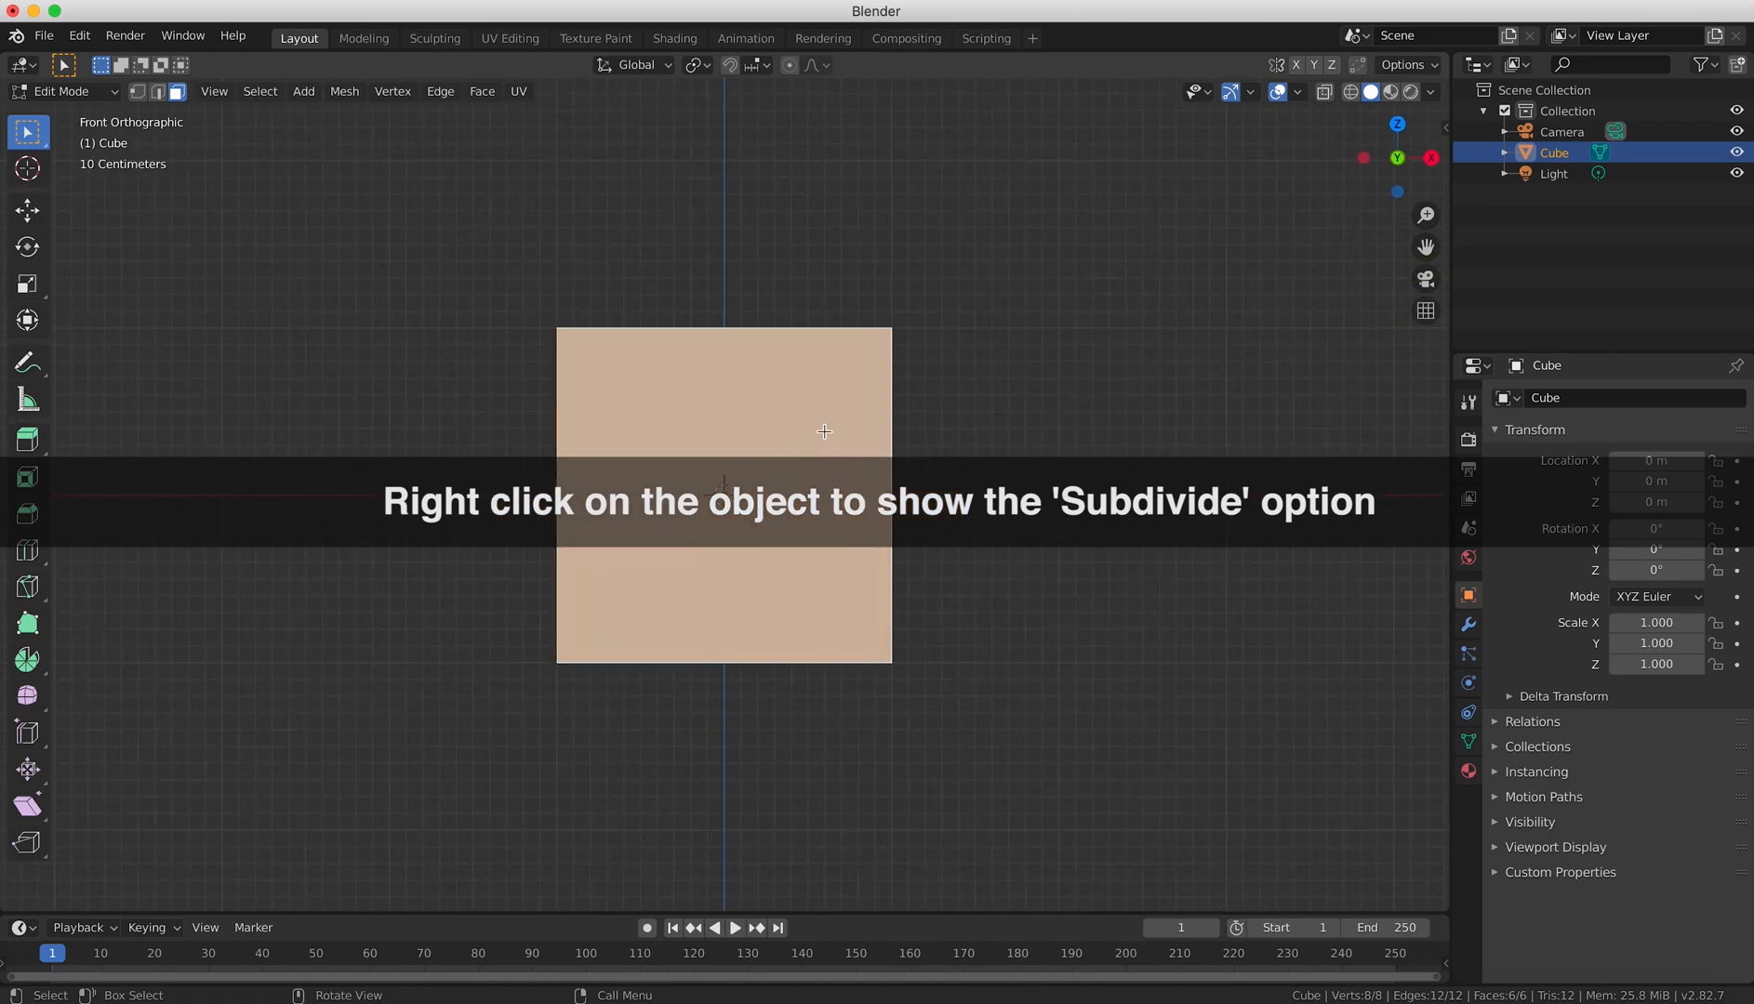
Subdivide the selected faces with the number of cuts set to 2.
right_click(796, 426)
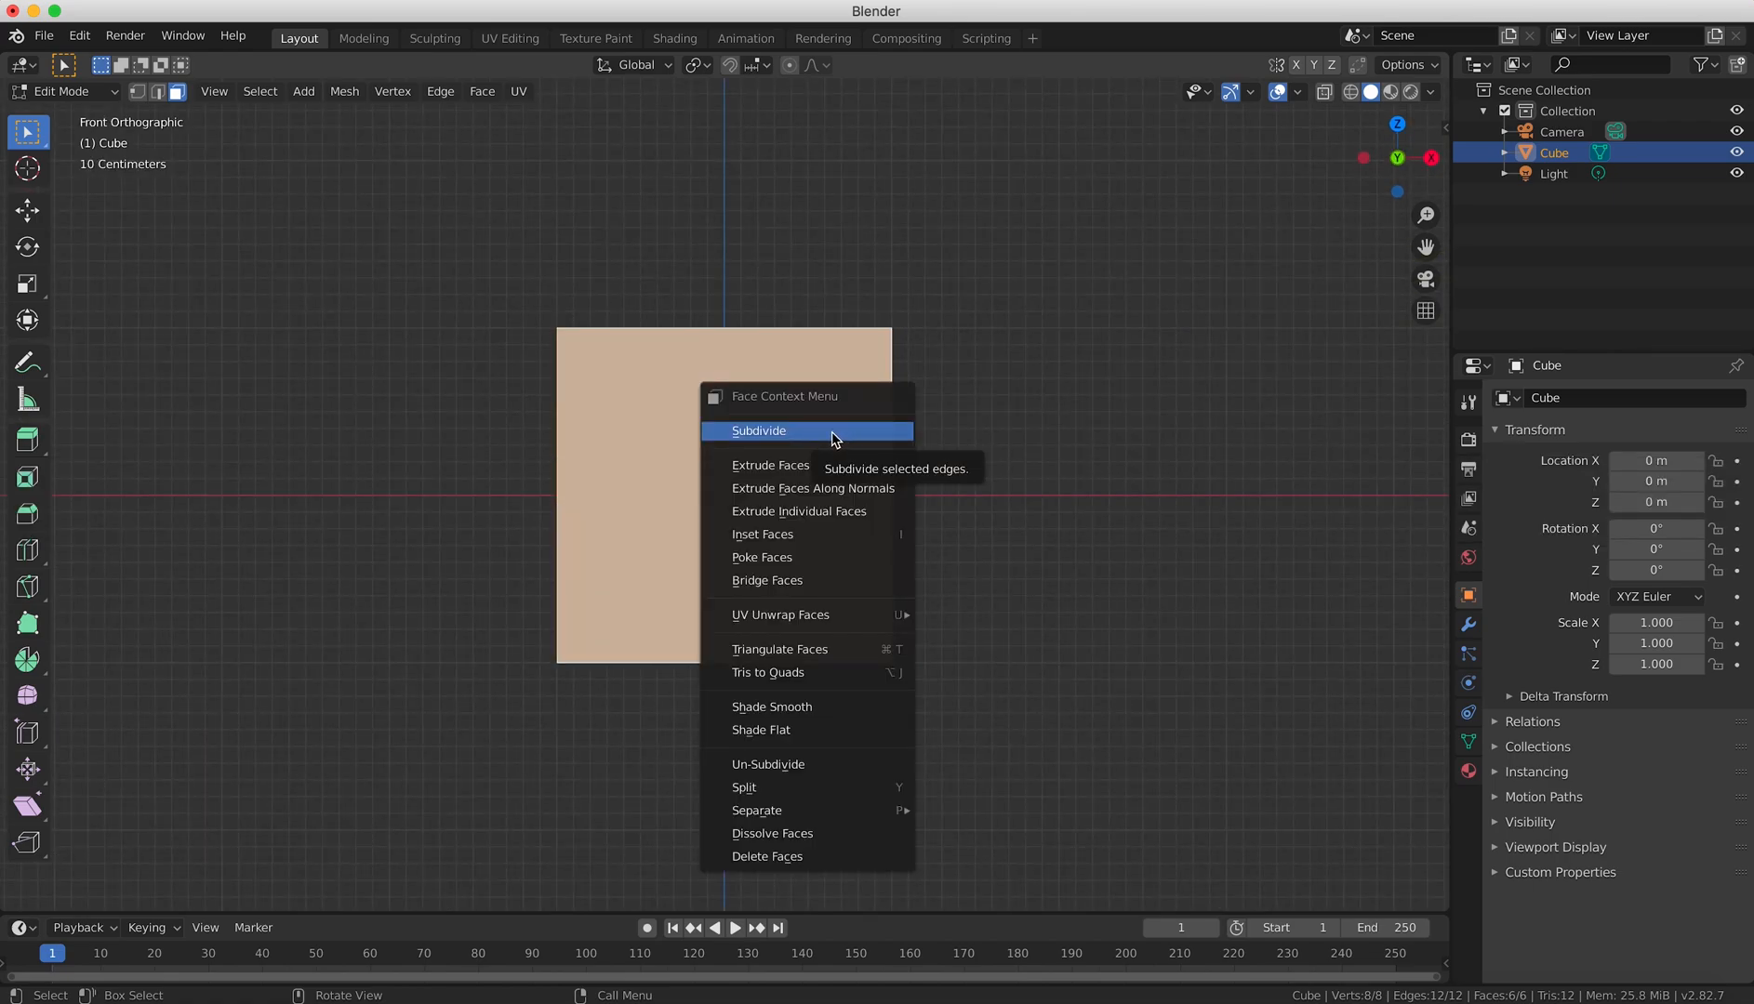
click(830, 432)
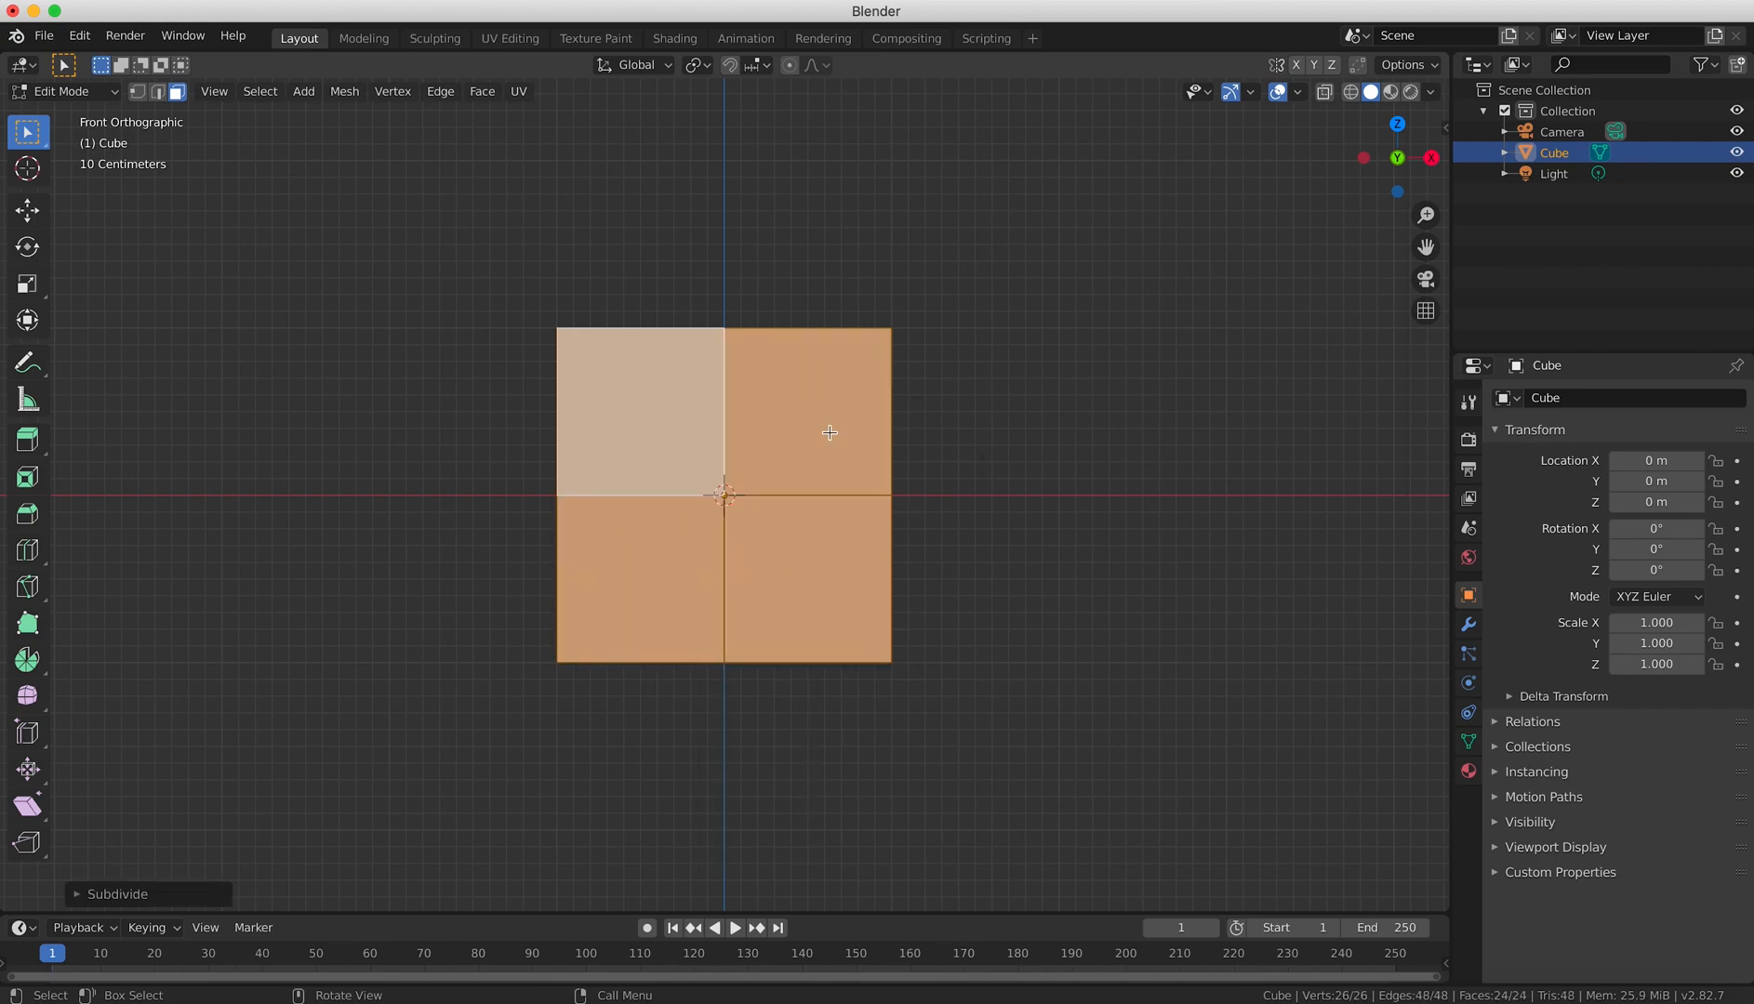
middle_drag(832, 436, 374, 745)
click(78, 895)
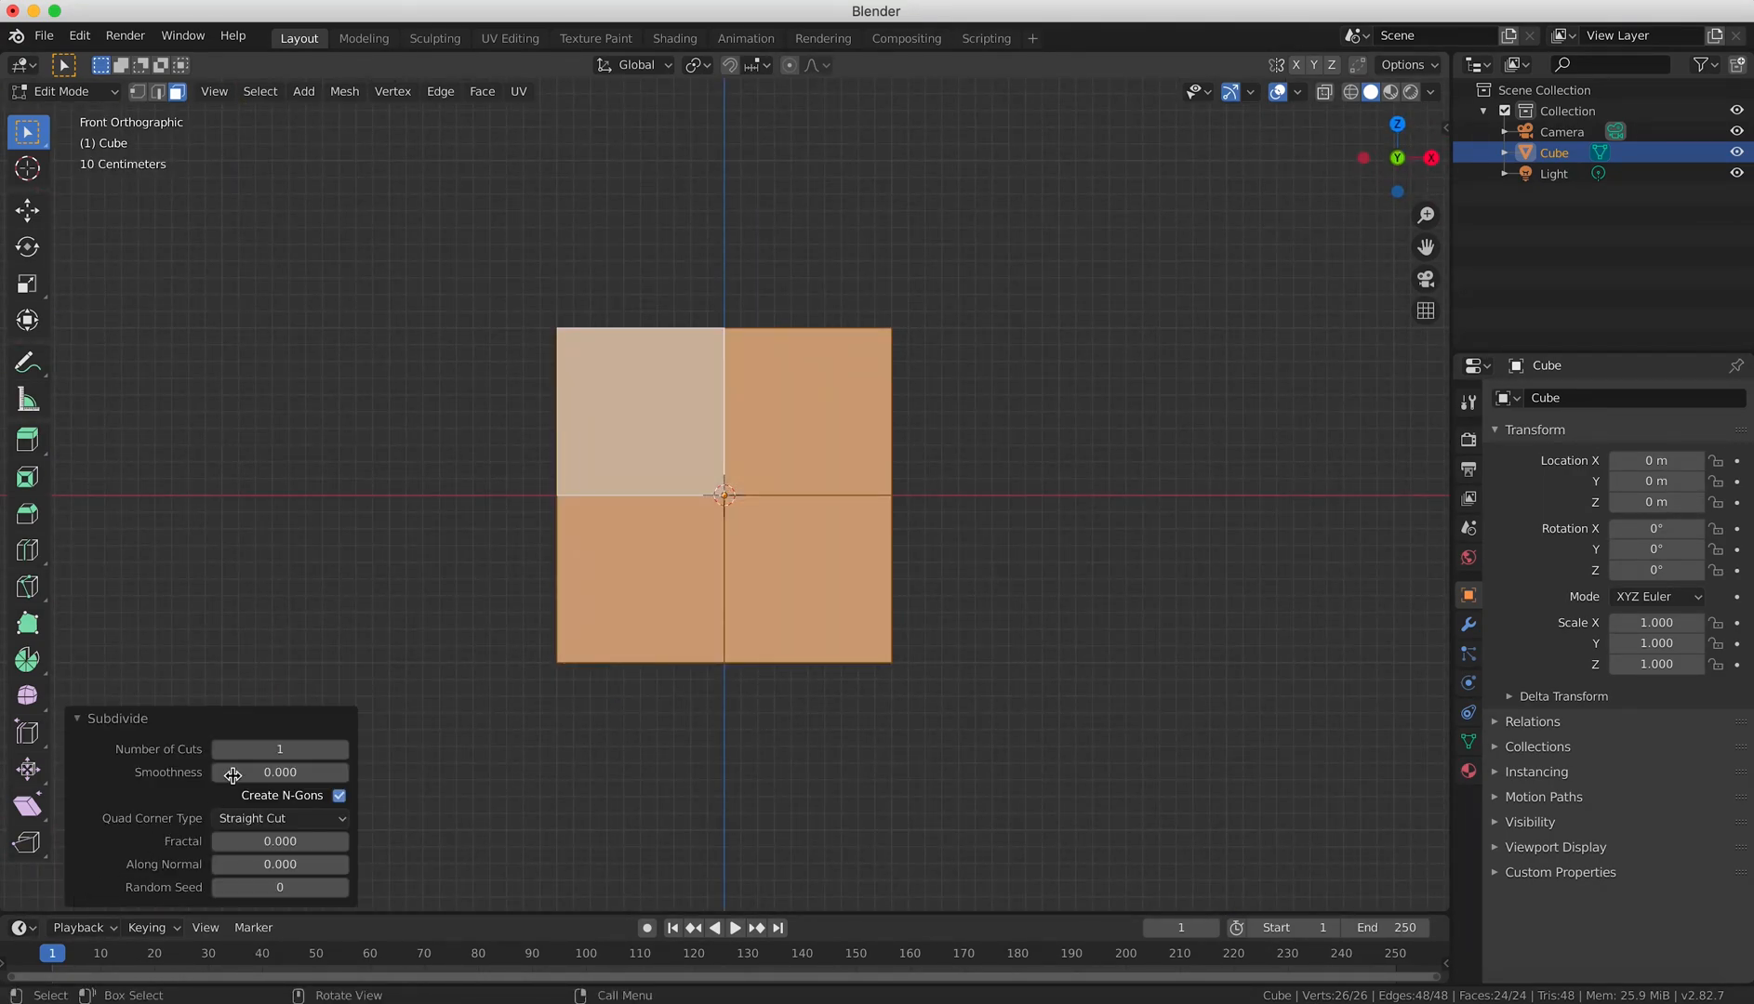
click(342, 749)
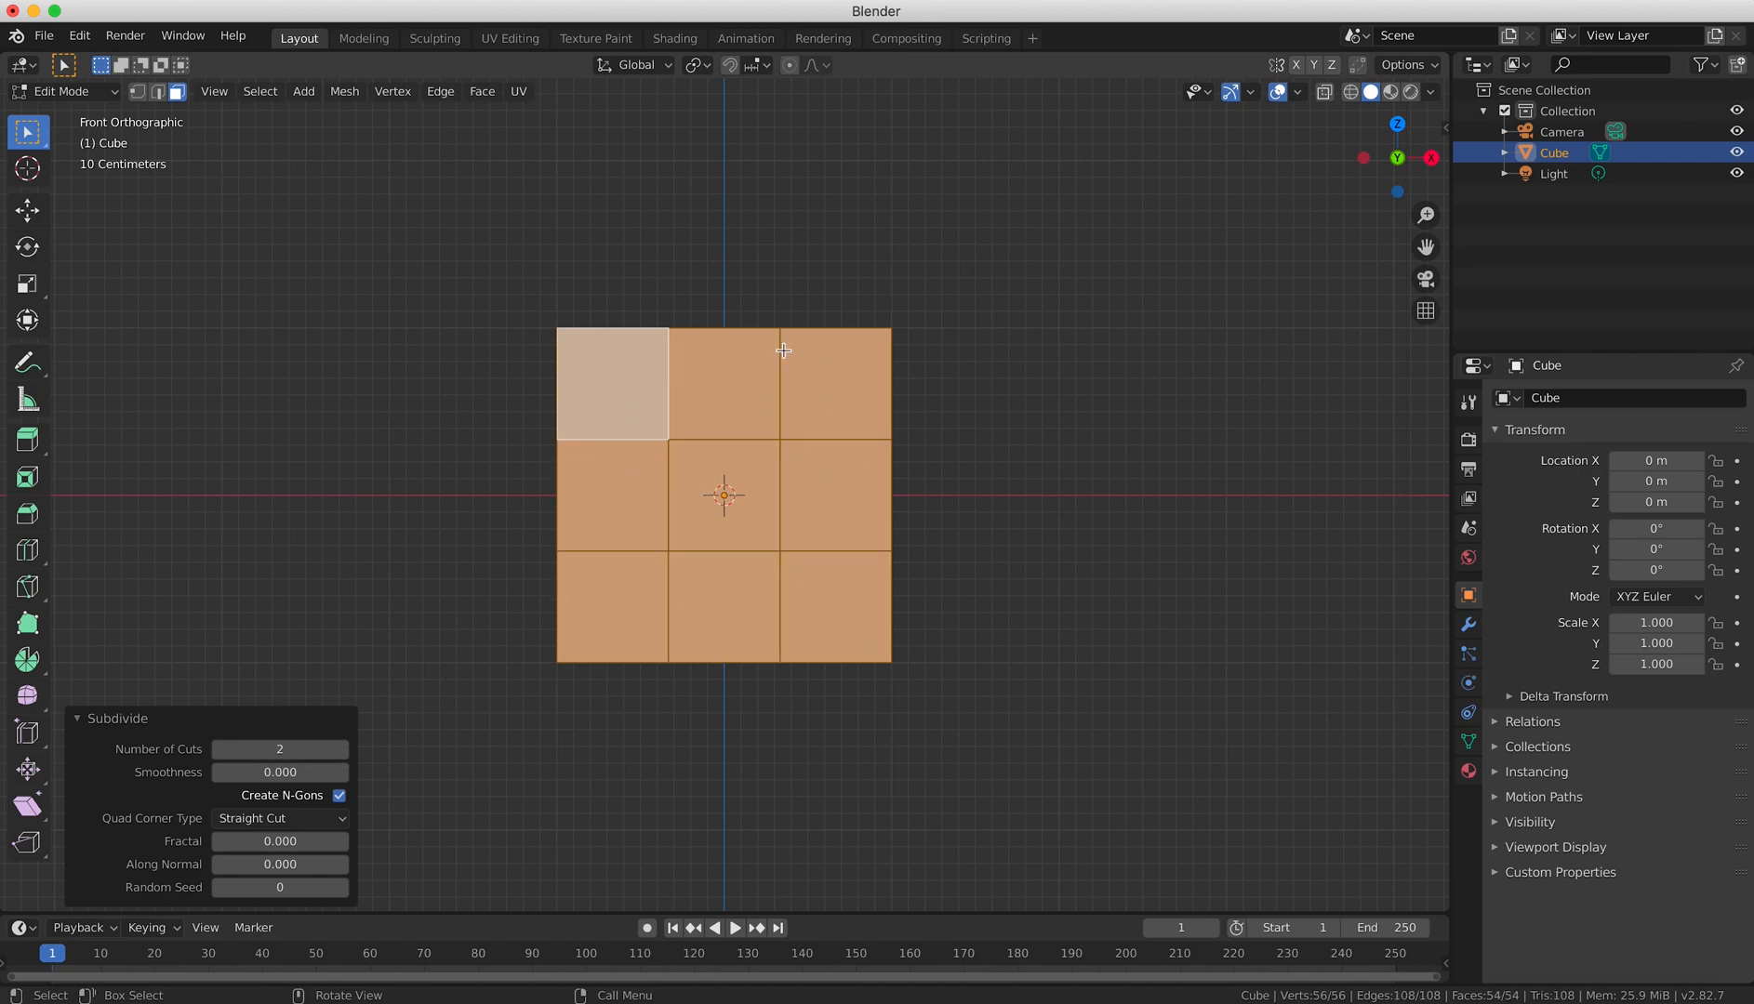
Select individual faces of the front side's three-by-three grid one at a time.
click(743, 418)
click(881, 409)
click(881, 527)
click(758, 517)
click(645, 529)
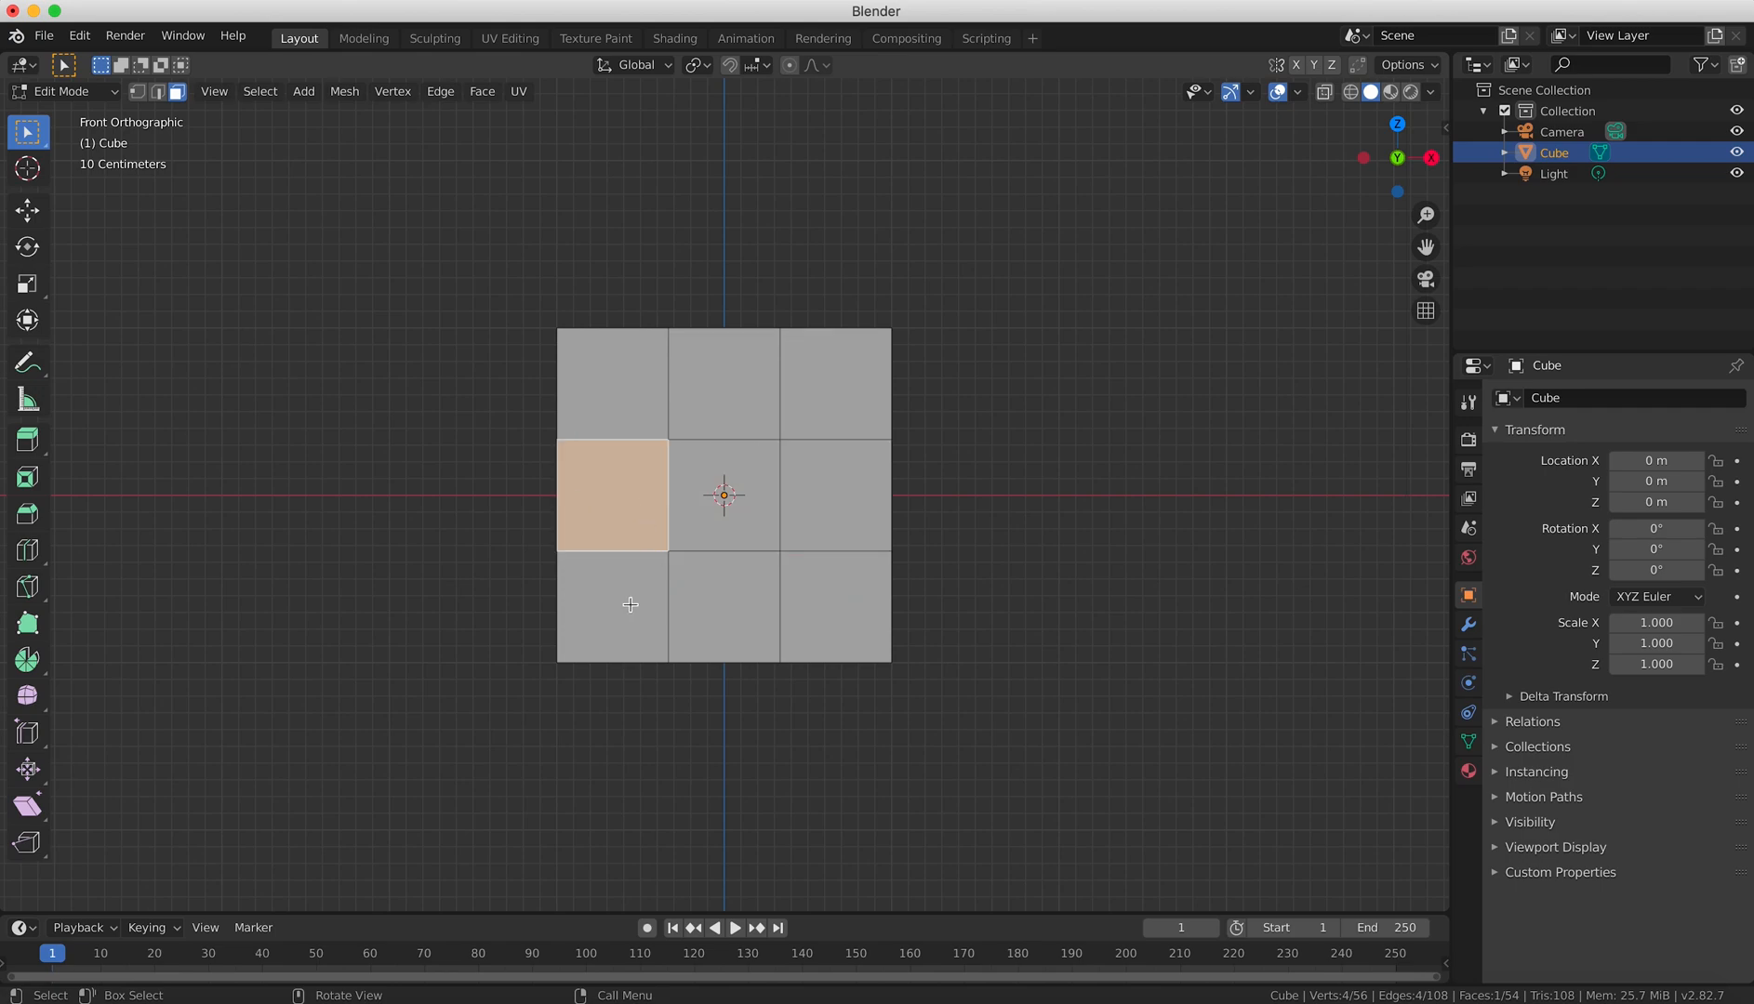
click(631, 604)
click(763, 606)
click(818, 607)
Select the centre face on each of the cube's six sides and check the selection in X-ray display.
click(726, 485)
middle_drag(721, 497, 879, 521)
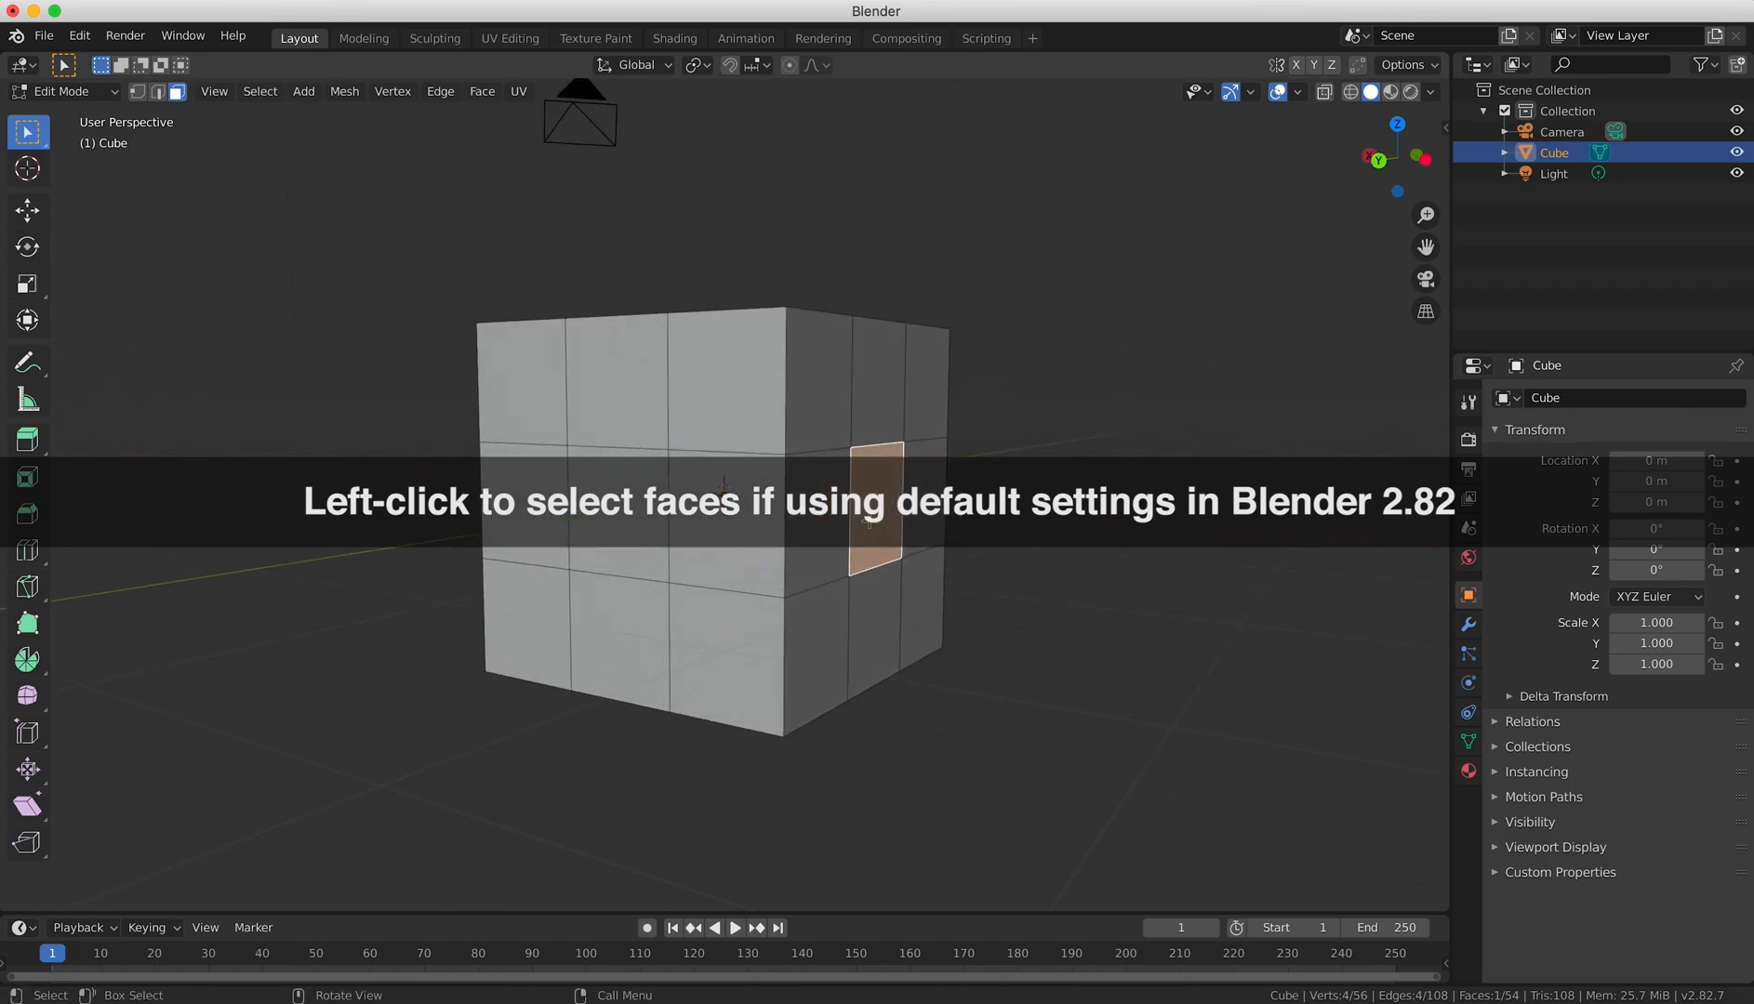
shift+click(618, 512)
middle_drag(619, 510, 988, 489)
shift+click(641, 507)
shift+click(659, 490)
middle_drag(725, 441, 693, 372)
shift+click(696, 374)
middle_drag(767, 595, 834, 780)
shift+click(744, 572)
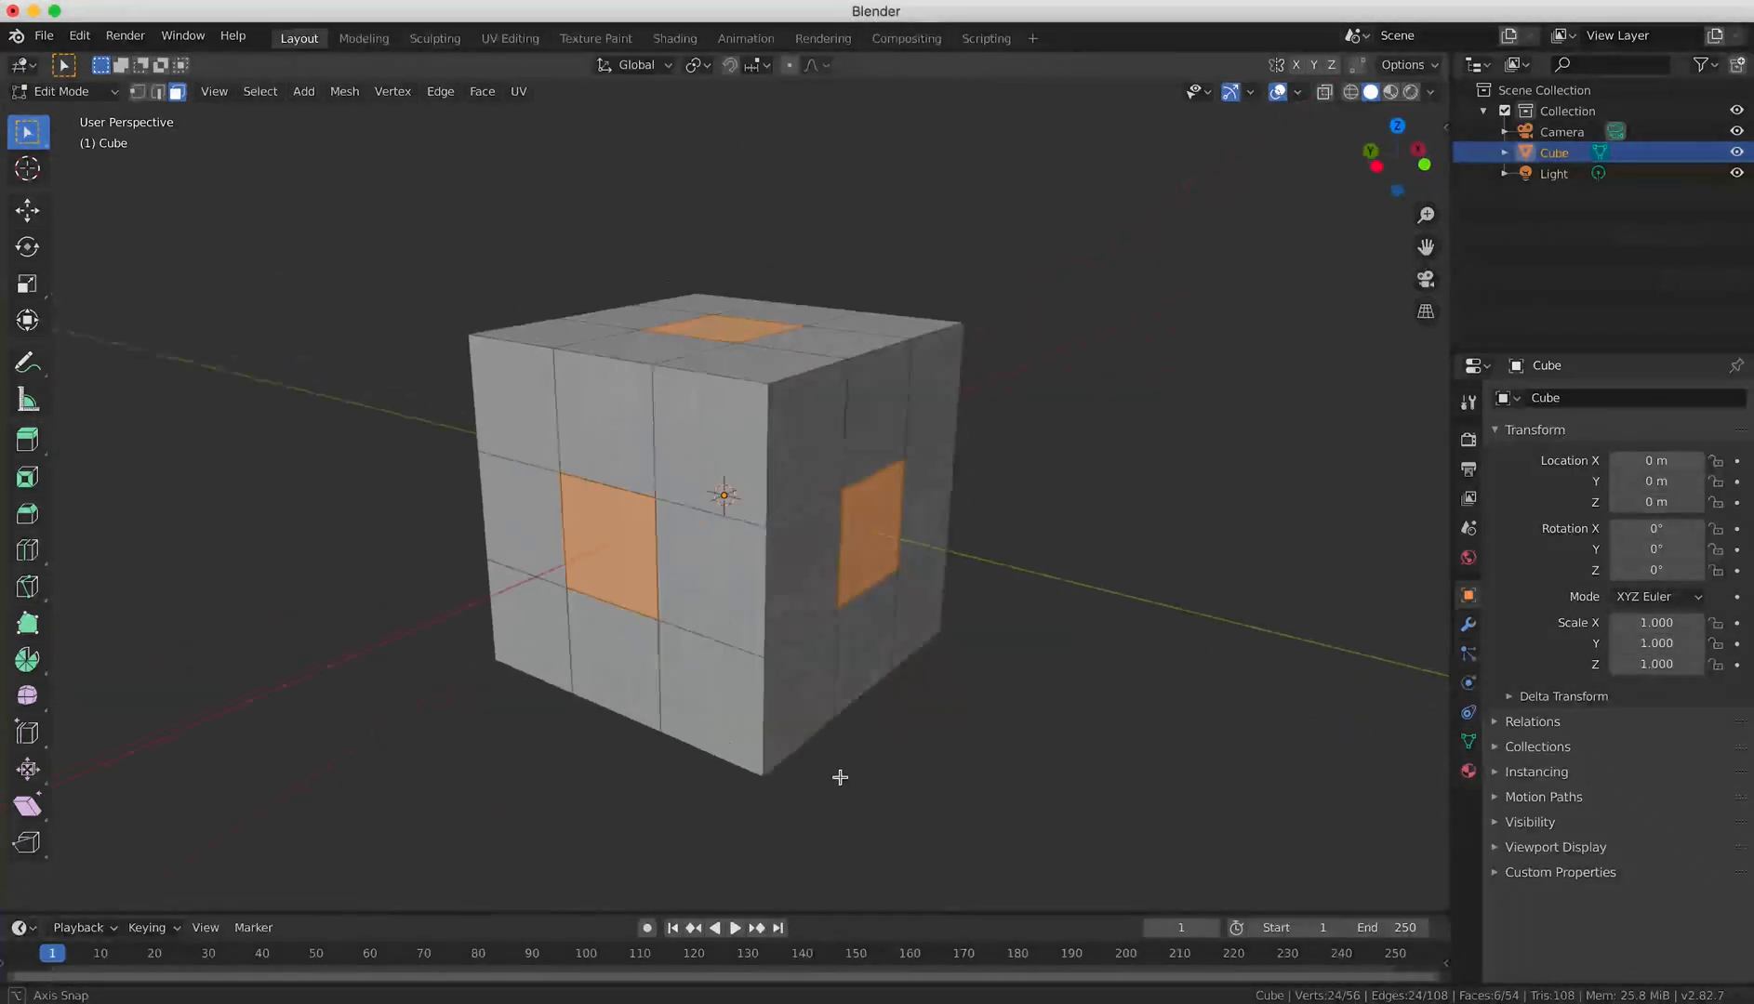
click(1324, 91)
middle_drag(1096, 390, 1167, 457)
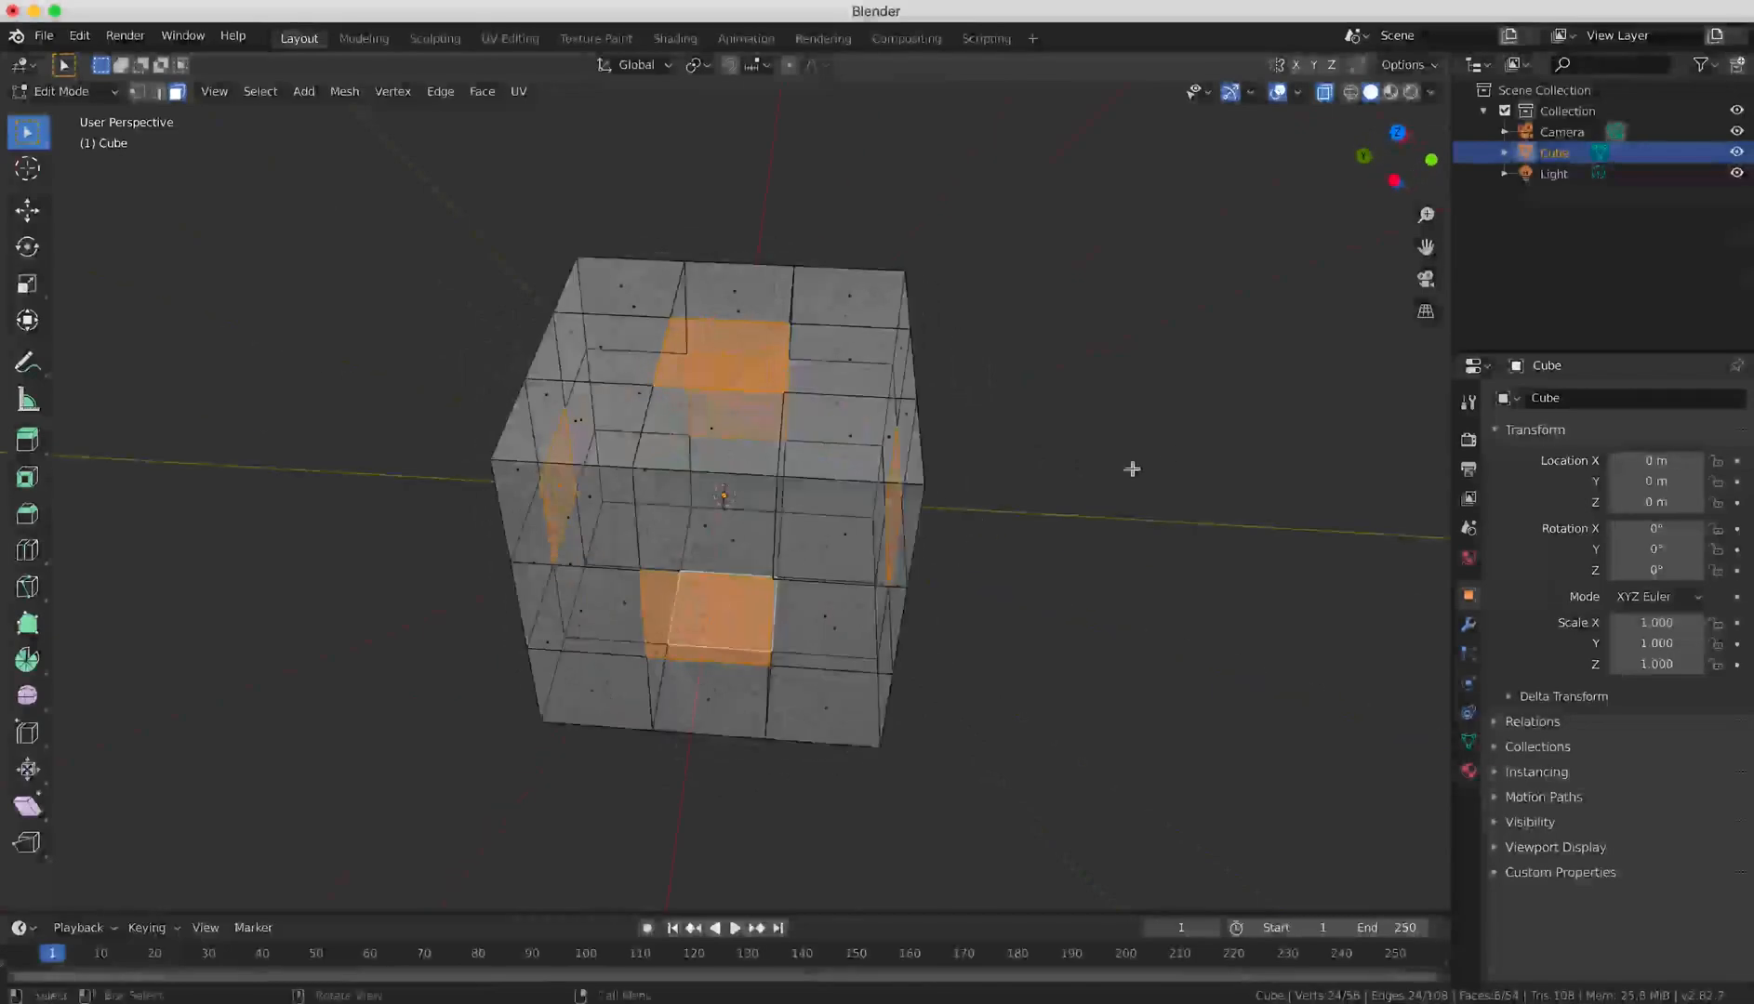
key(KP_1)
click(1323, 91)
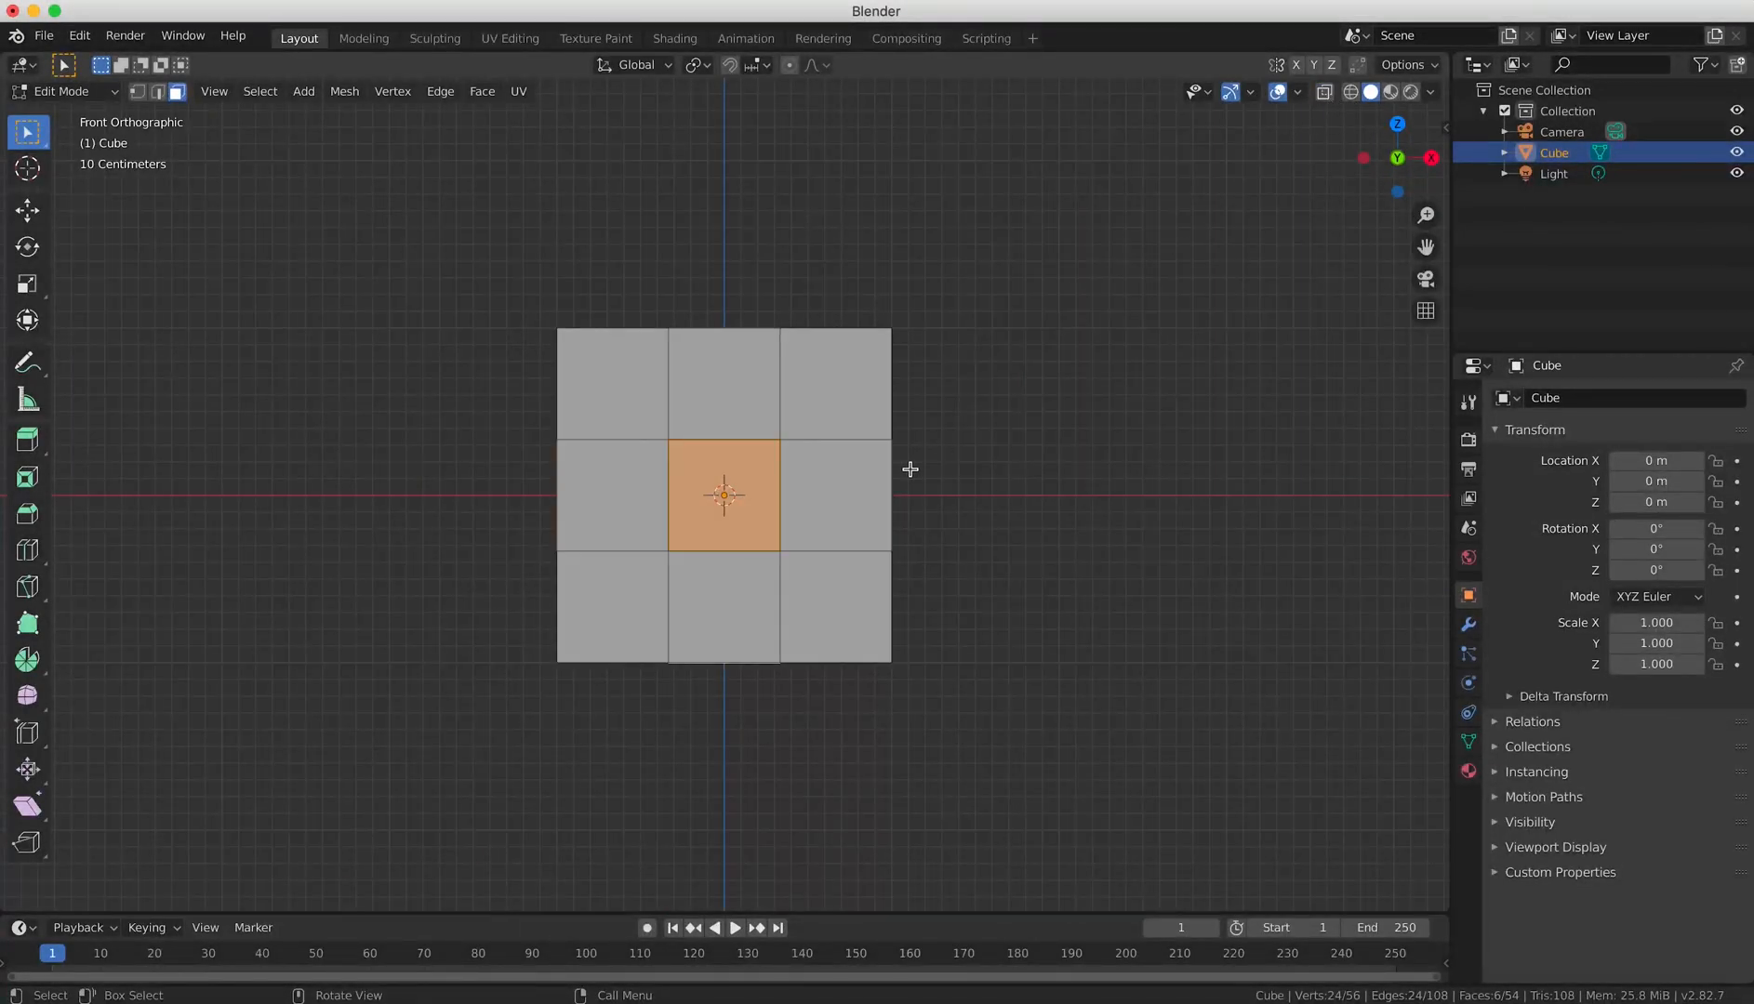
Scale the six selected centre faces outward by about 1.348 in front orthographic view.
key(KP_5)
key(KP_5)
key(s)
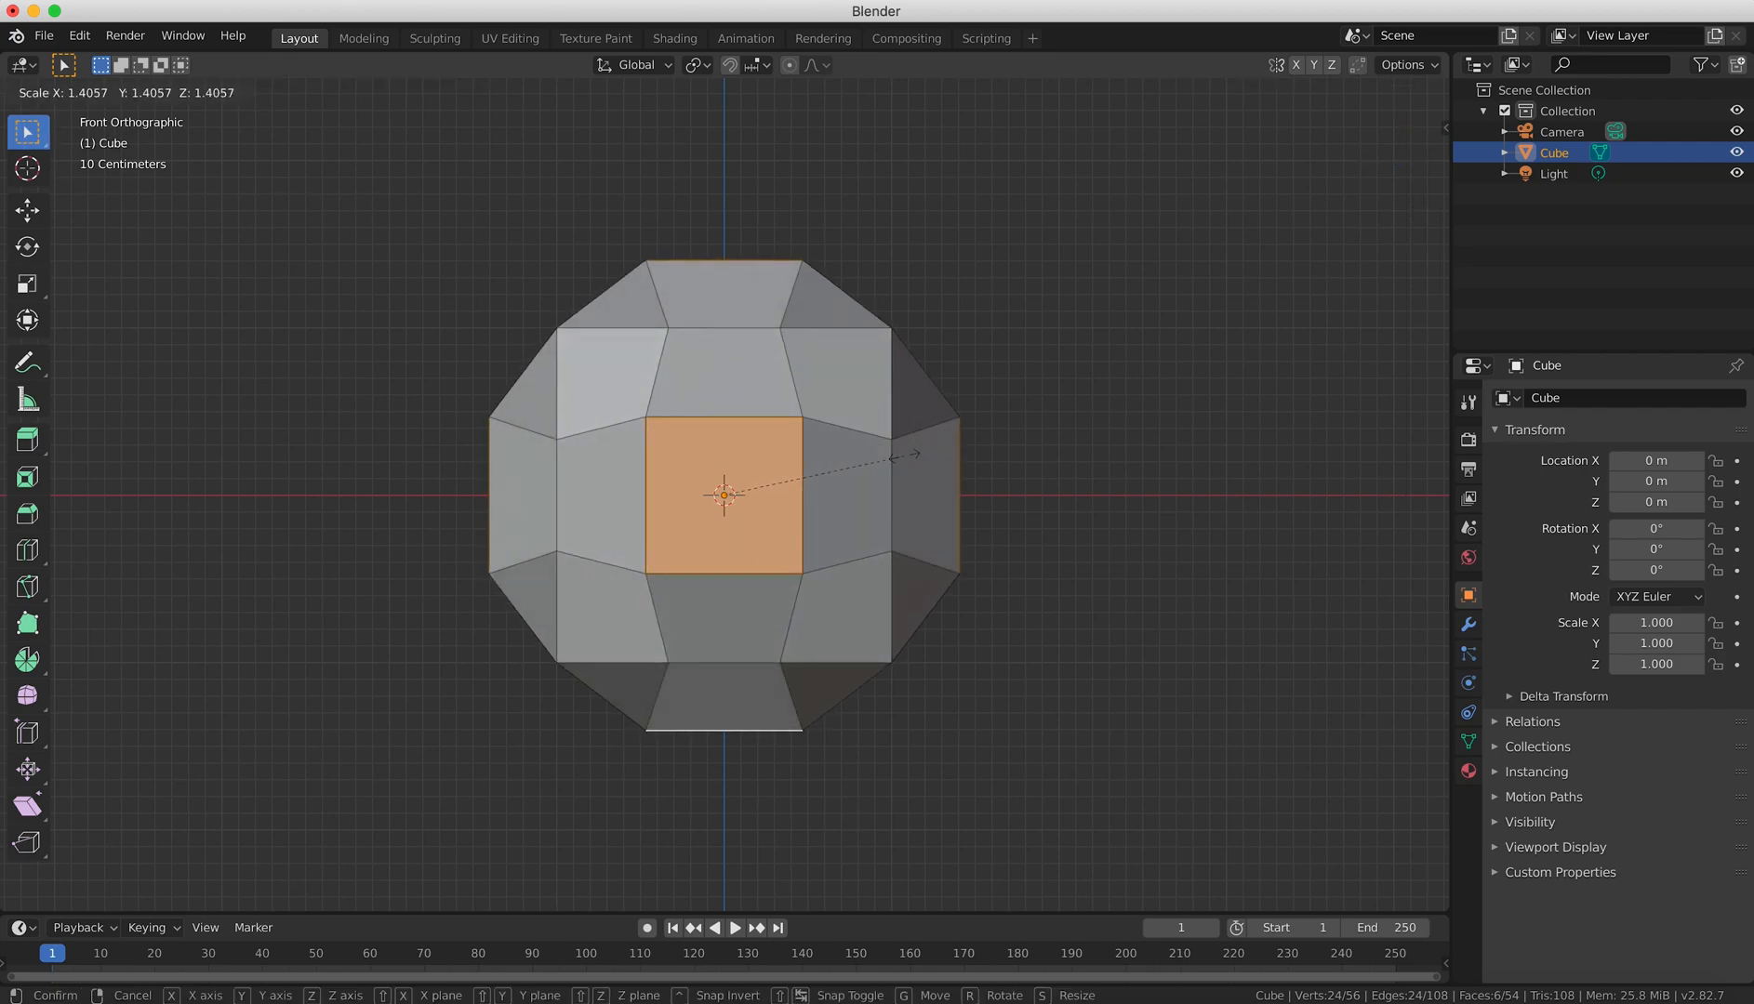
click(897, 457)
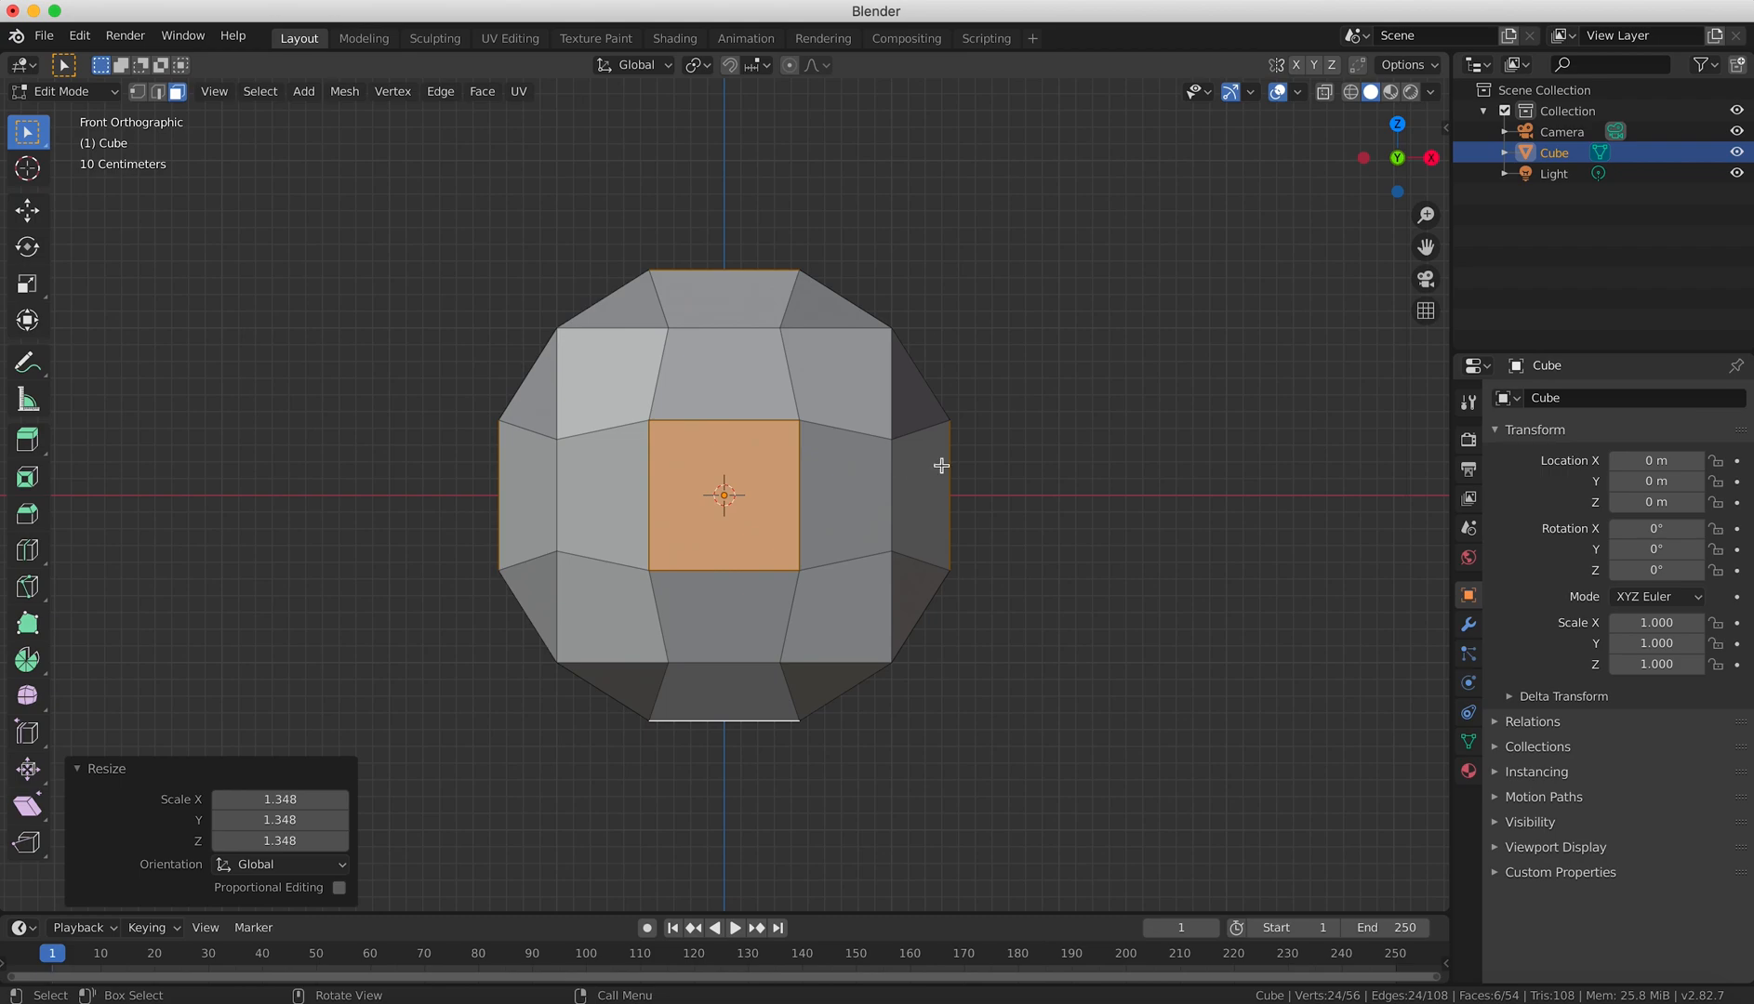
scroll(1023, 496, up, 1)
middle_drag(790, 476, 837, 487)
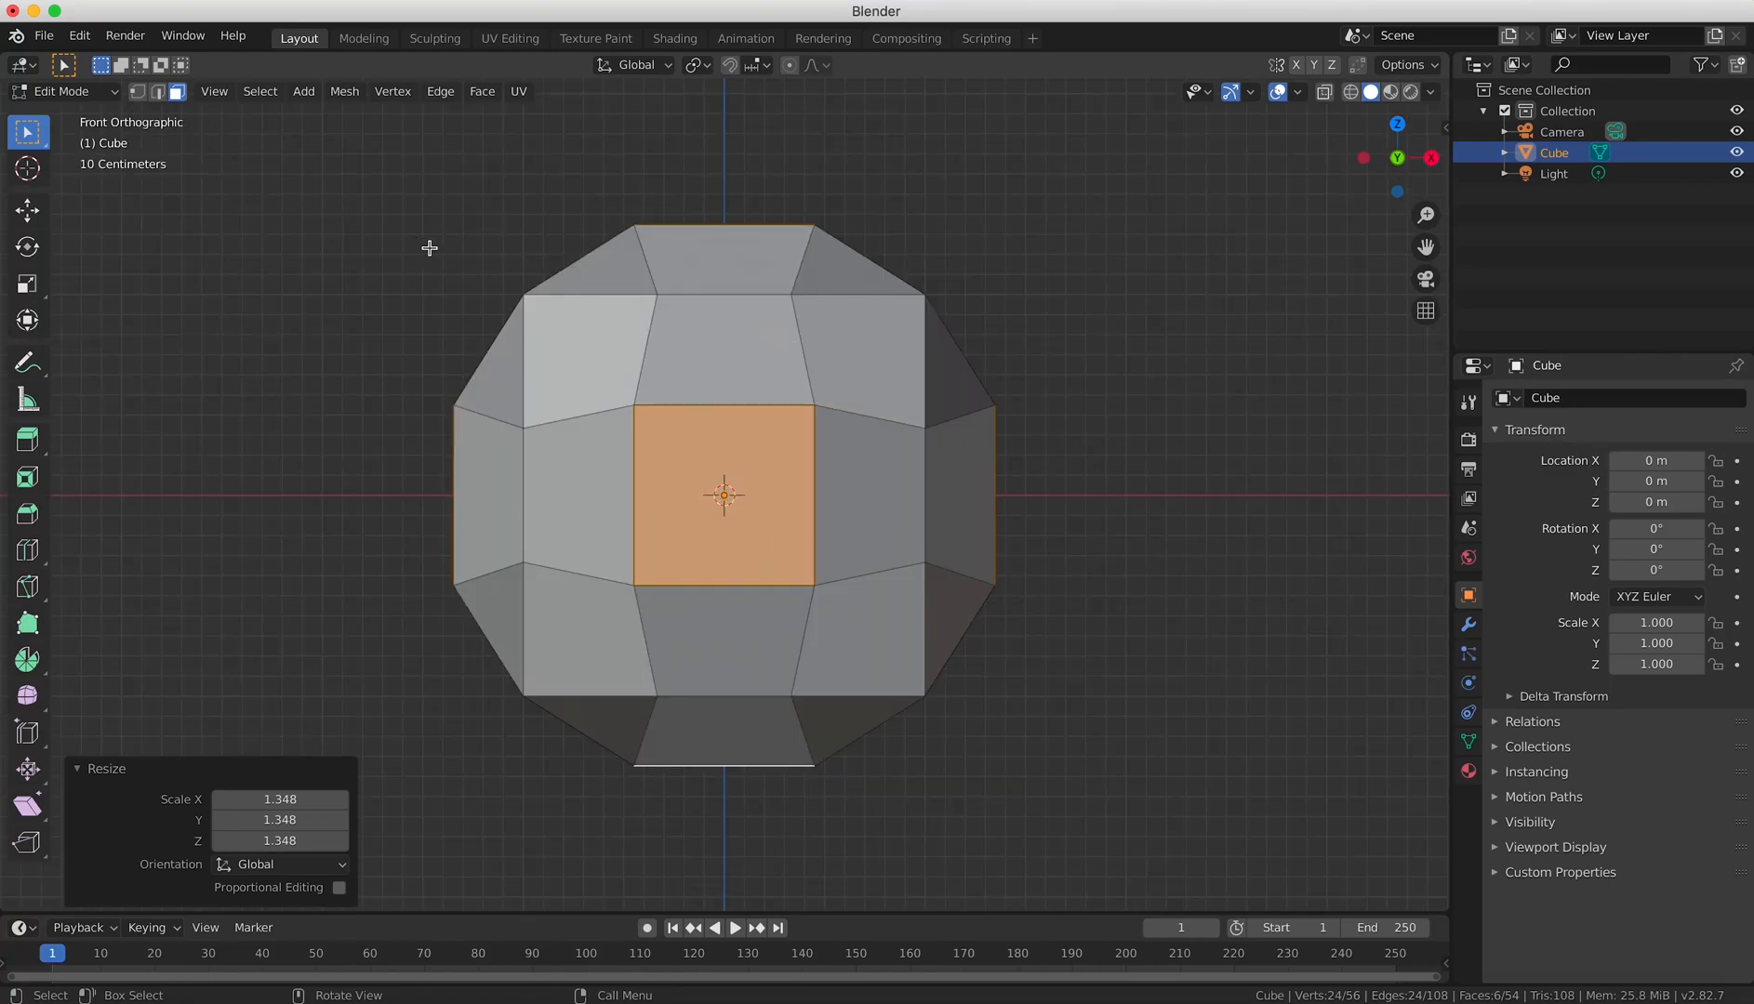
key(KP_5)
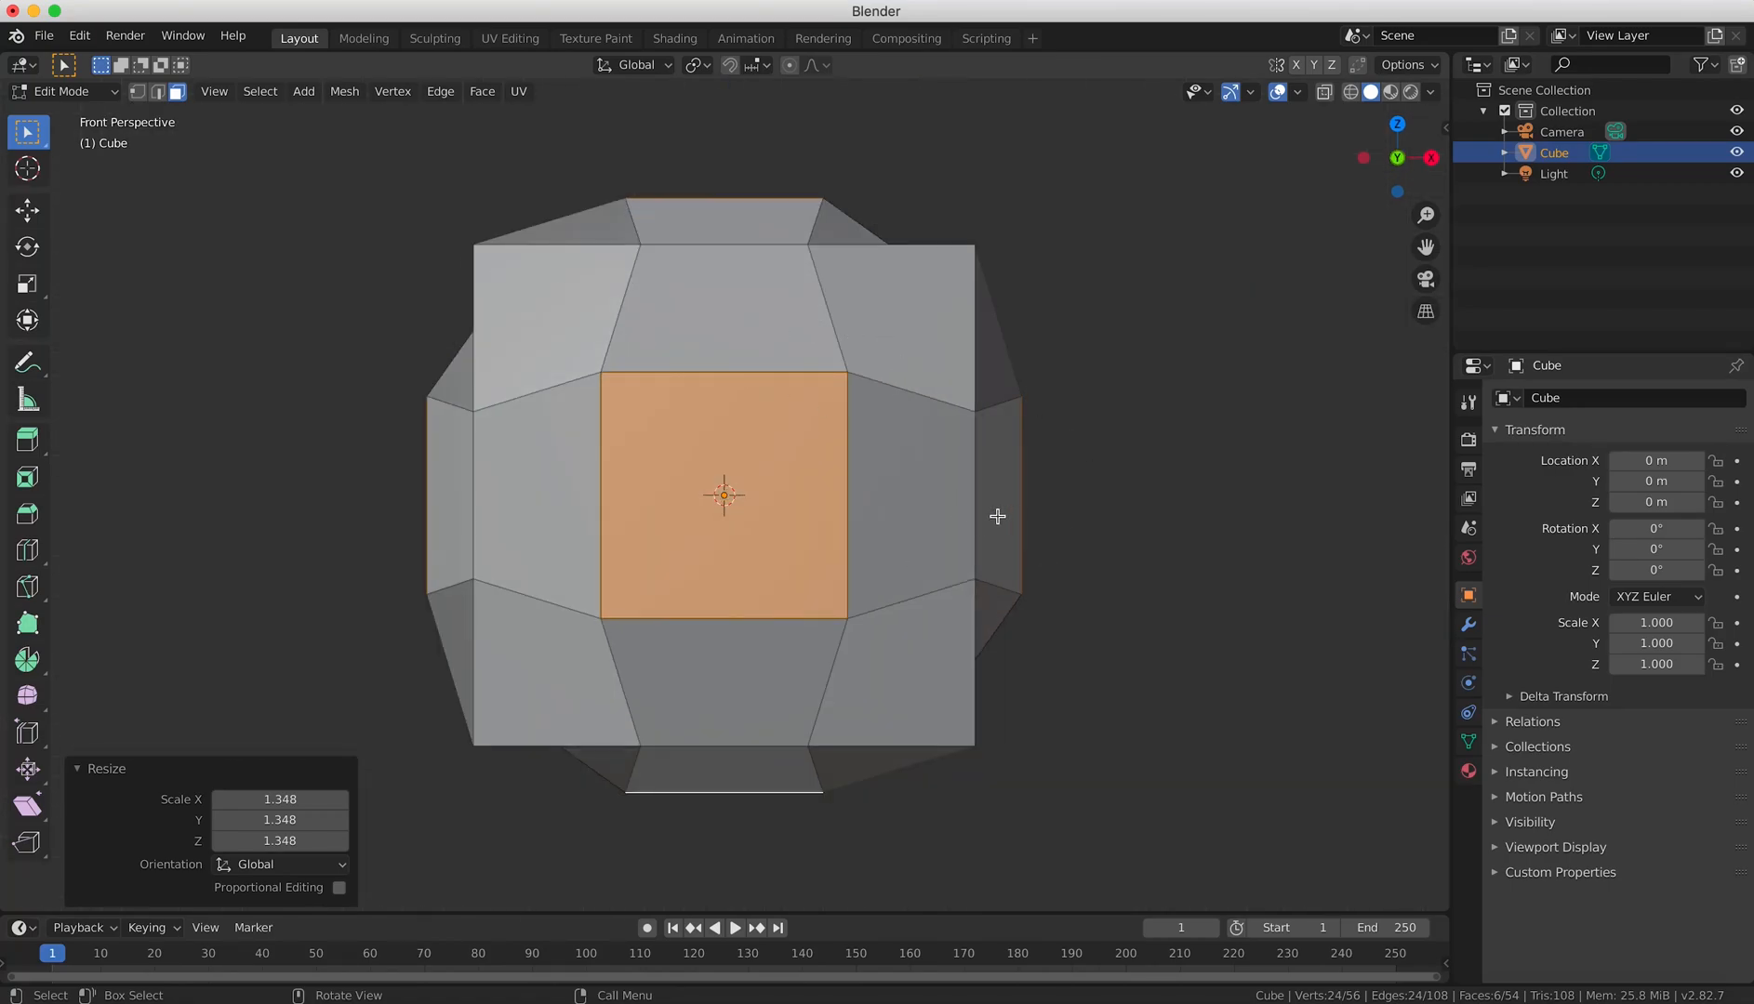
key(KP_5)
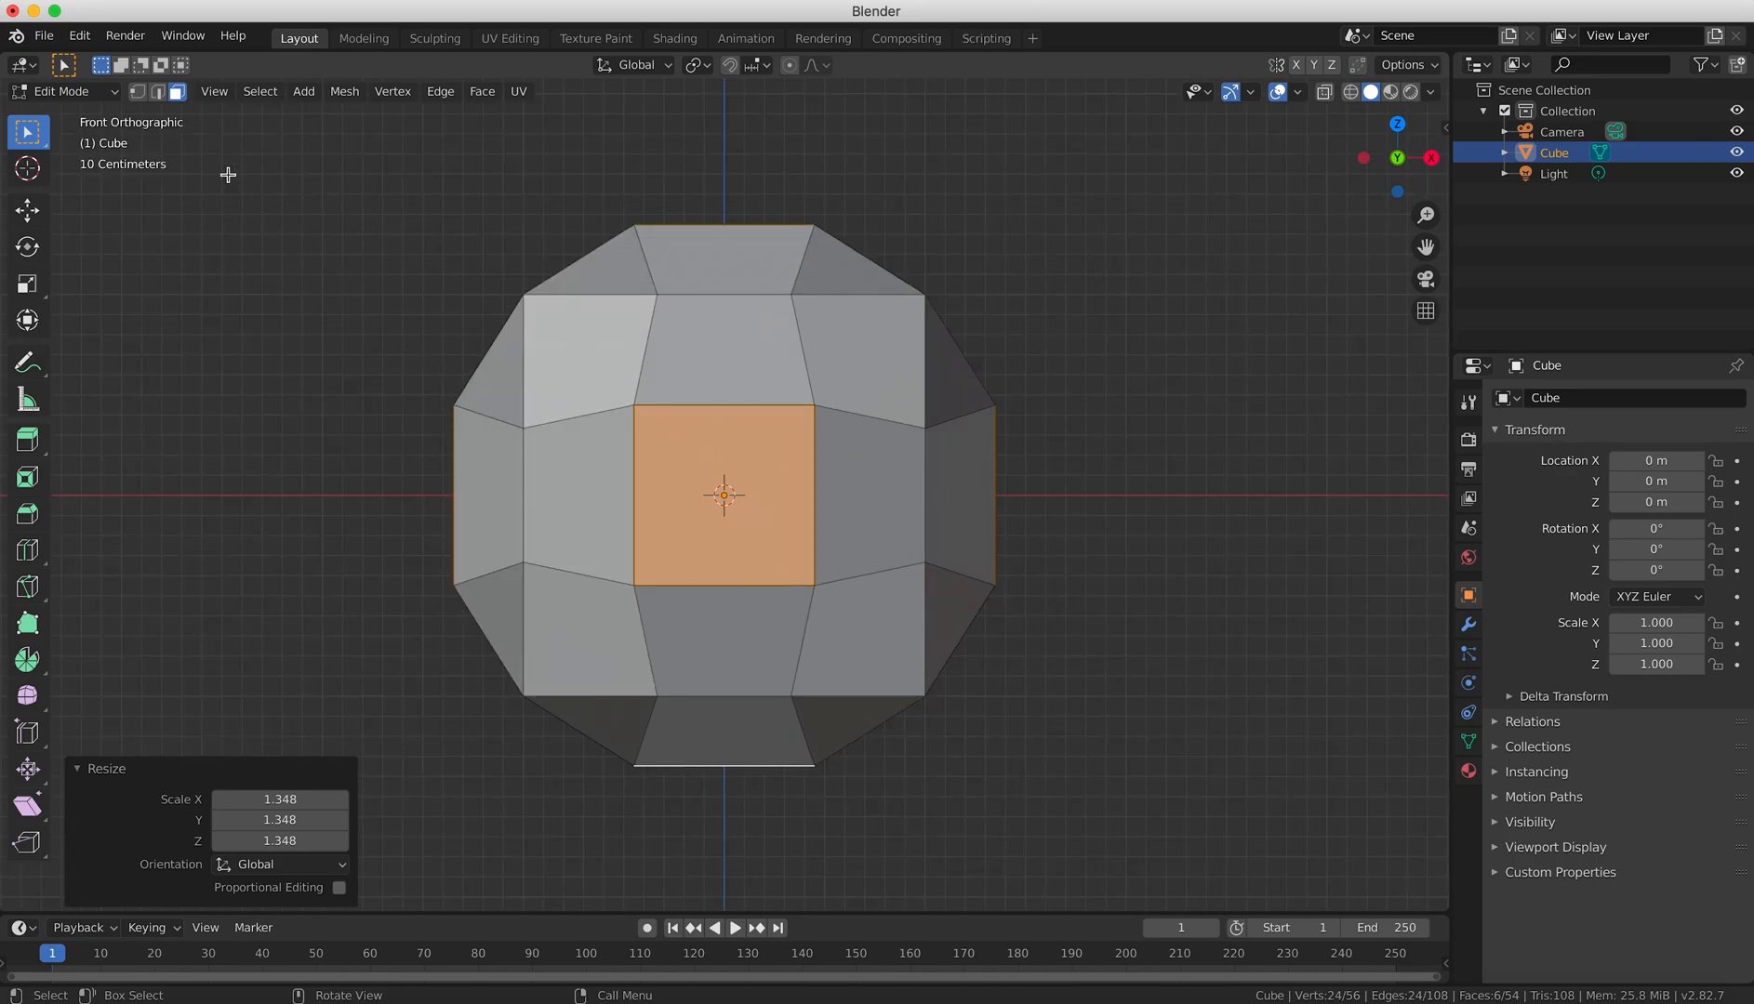
Switch to vertex selection and select all eight outer corner vertices of the subdivided cube.
click(139, 92)
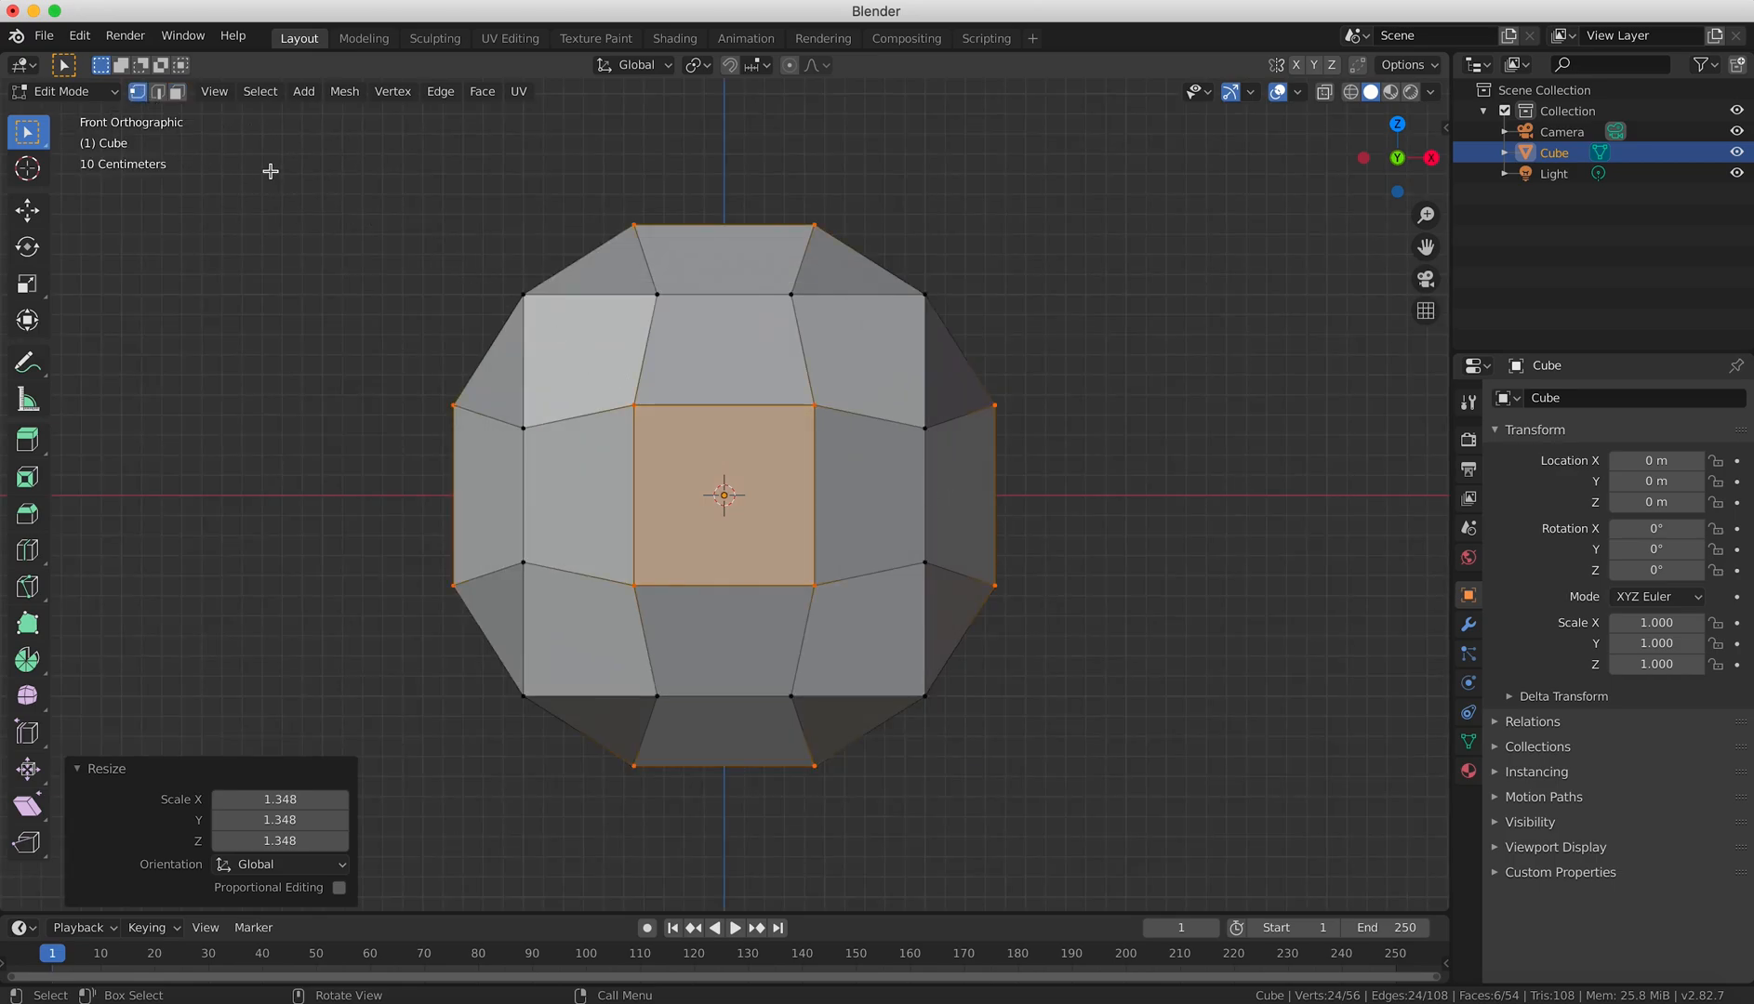
middle_drag(1099, 481, 810, 532)
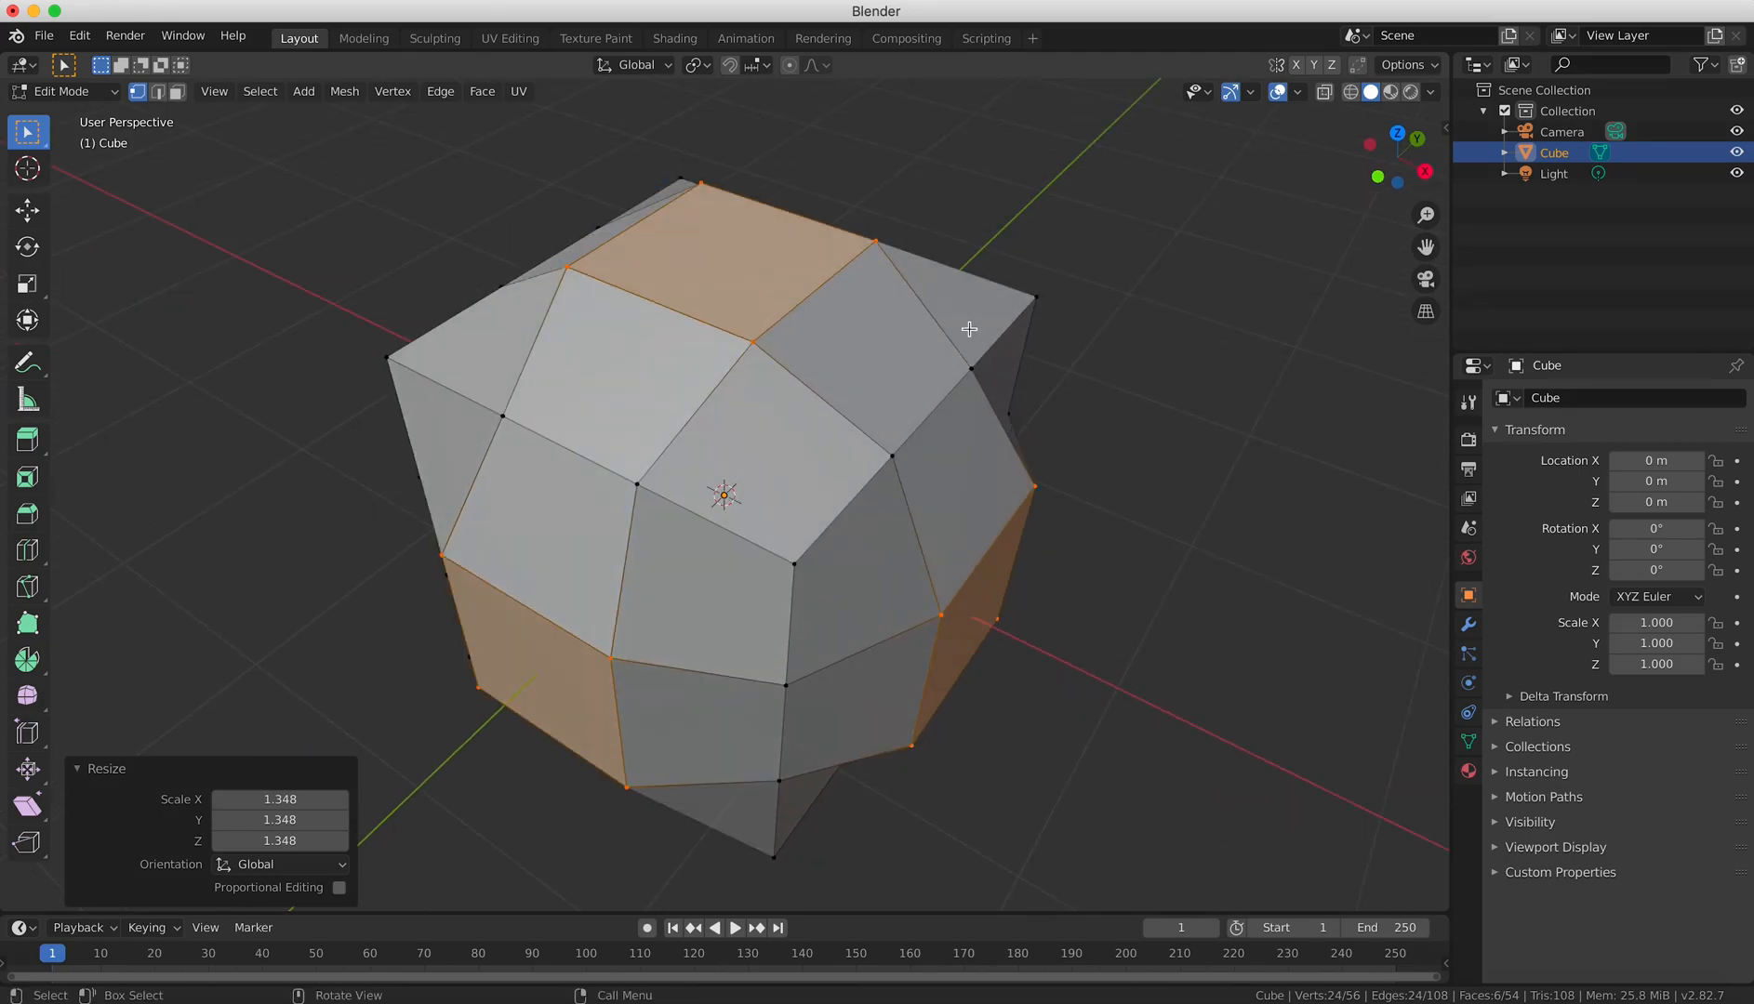
click(1033, 294)
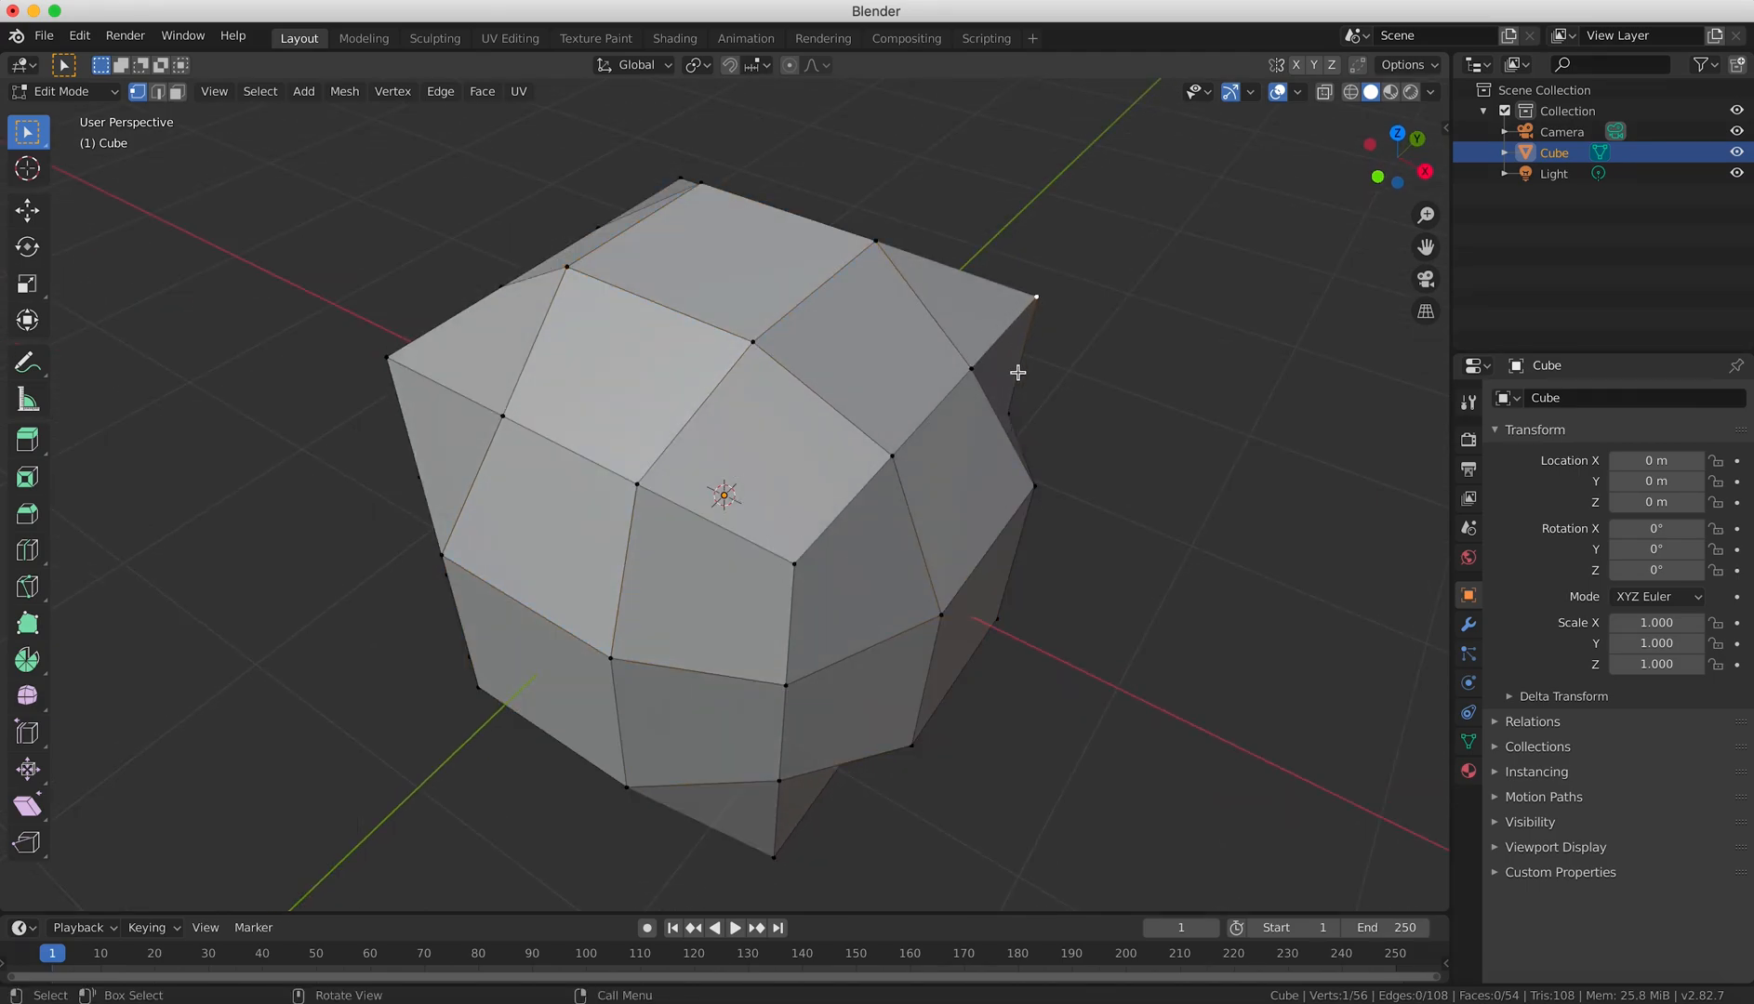
shift+click(389, 358)
shift+click(892, 455)
middle_drag(1046, 705, 1210, 415)
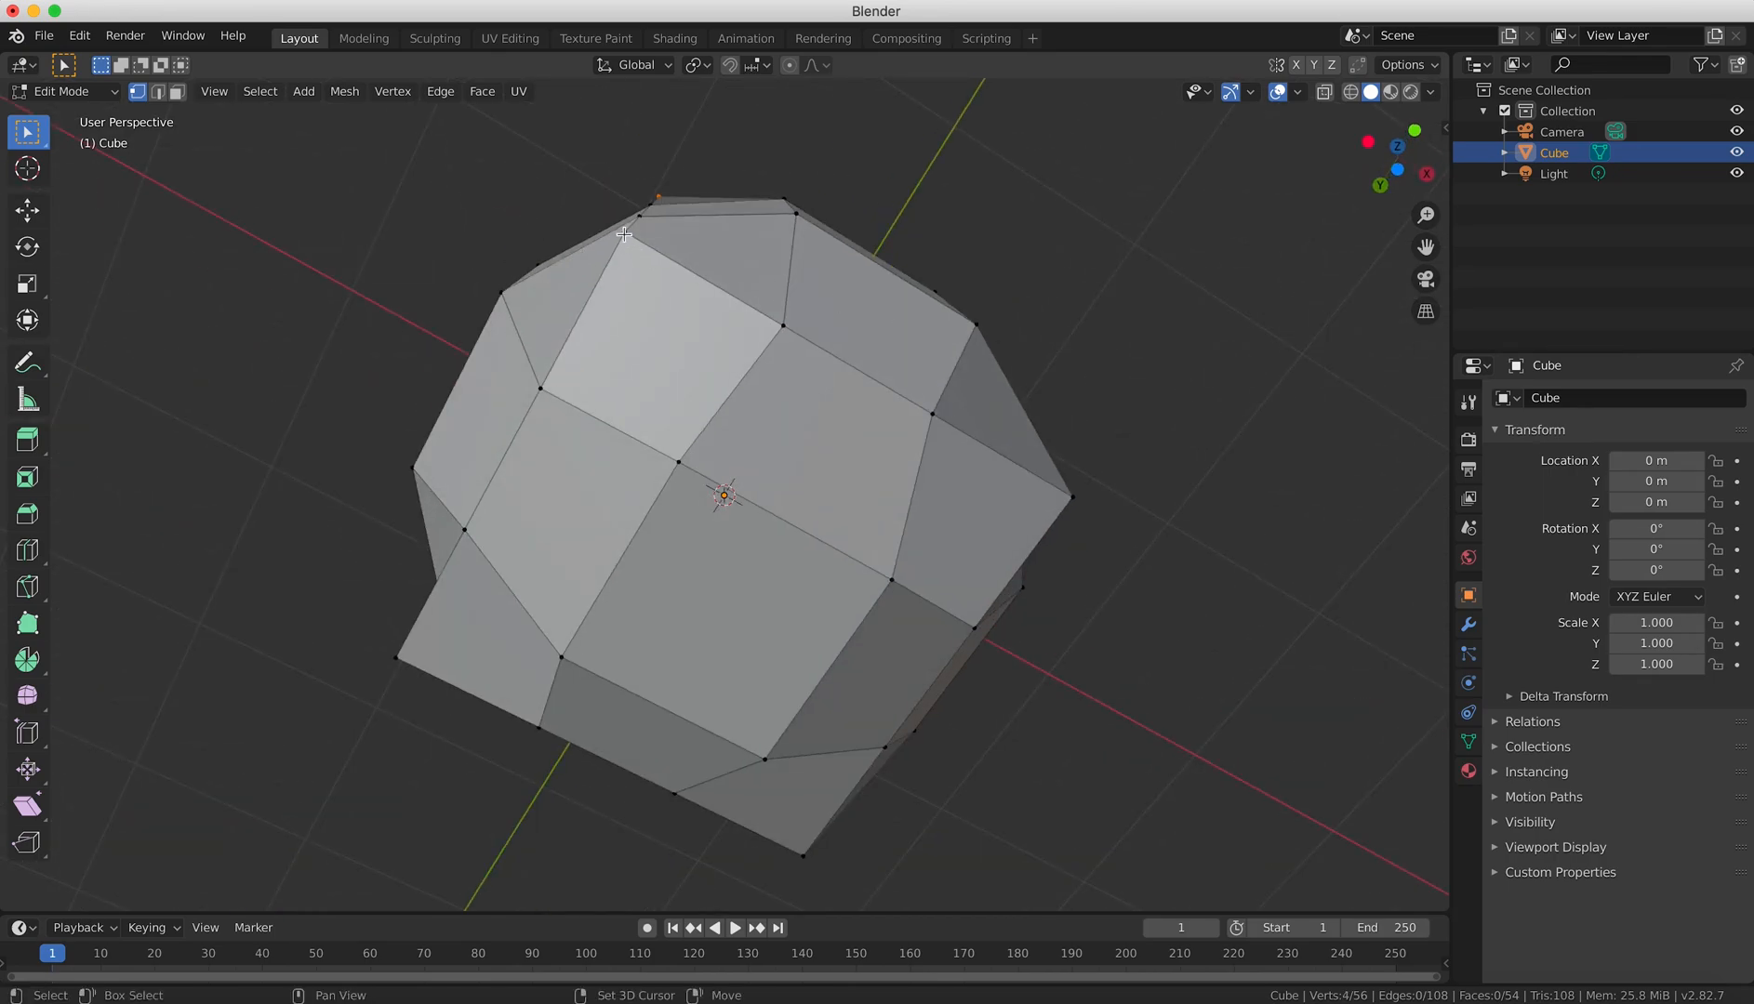
shift+click(400, 659)
shift+click(806, 854)
shift+click(1069, 496)
Scale the eight selected corner vertices inward to about 0.781 in front orthographic view and inspect the rounded shape.
key(KP_1)
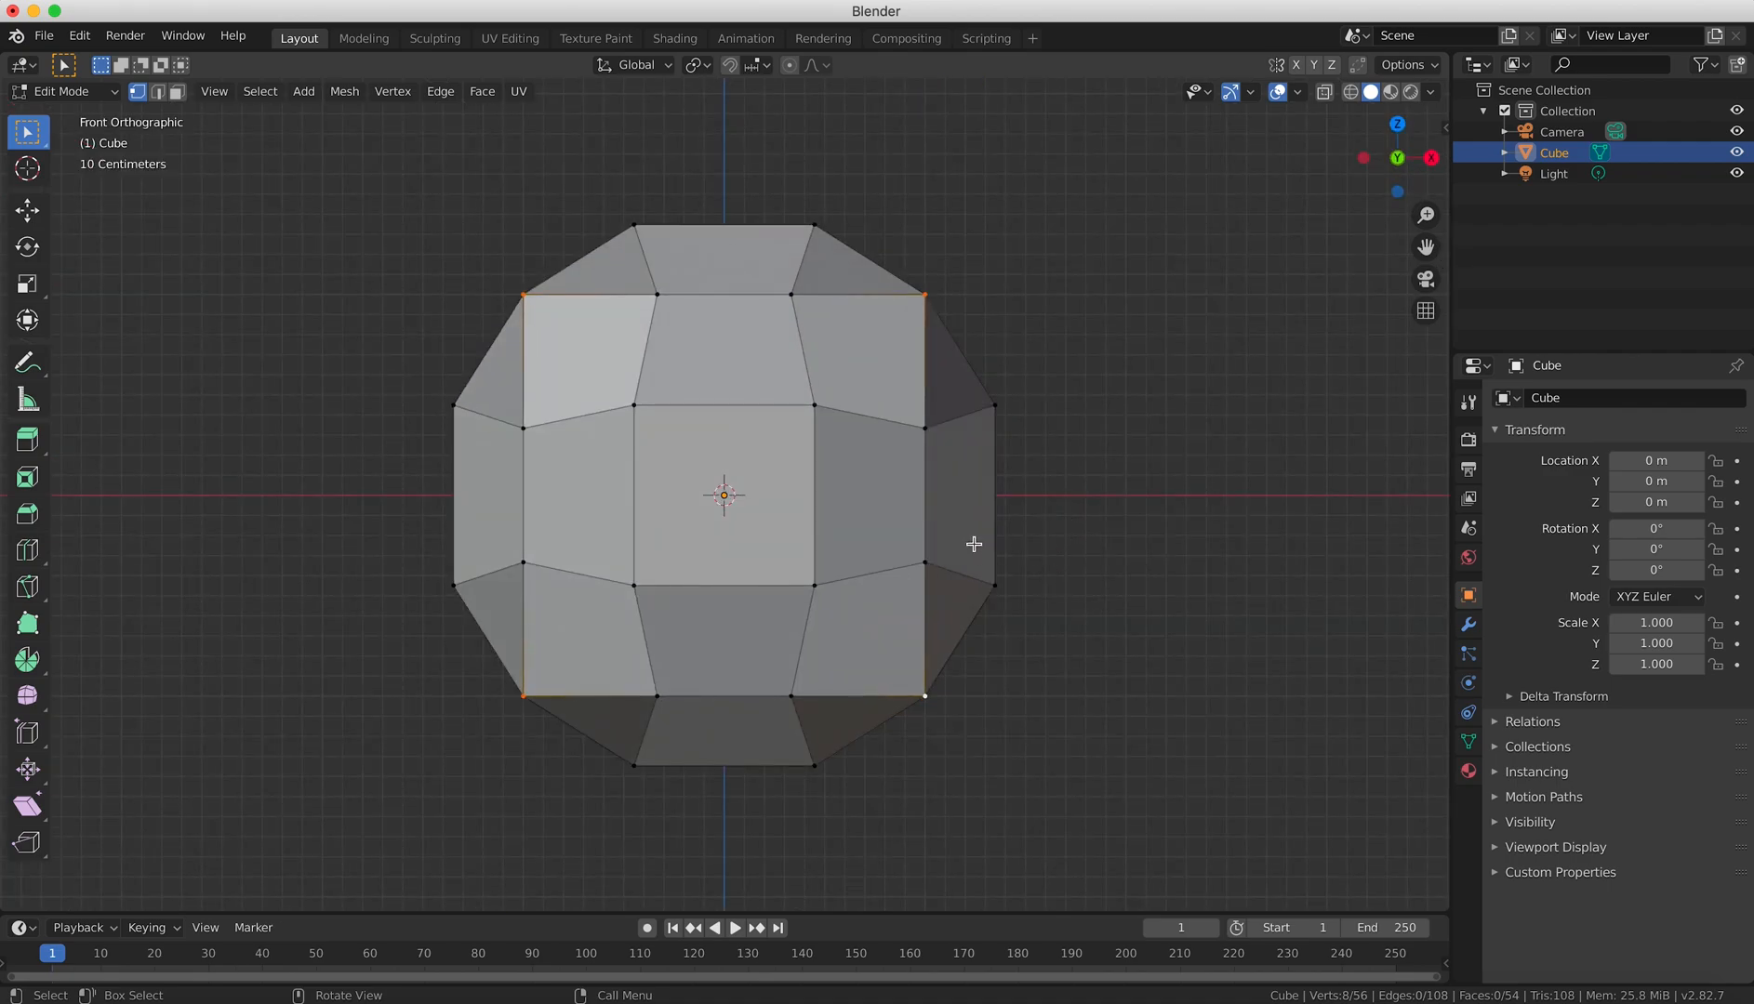
key(s)
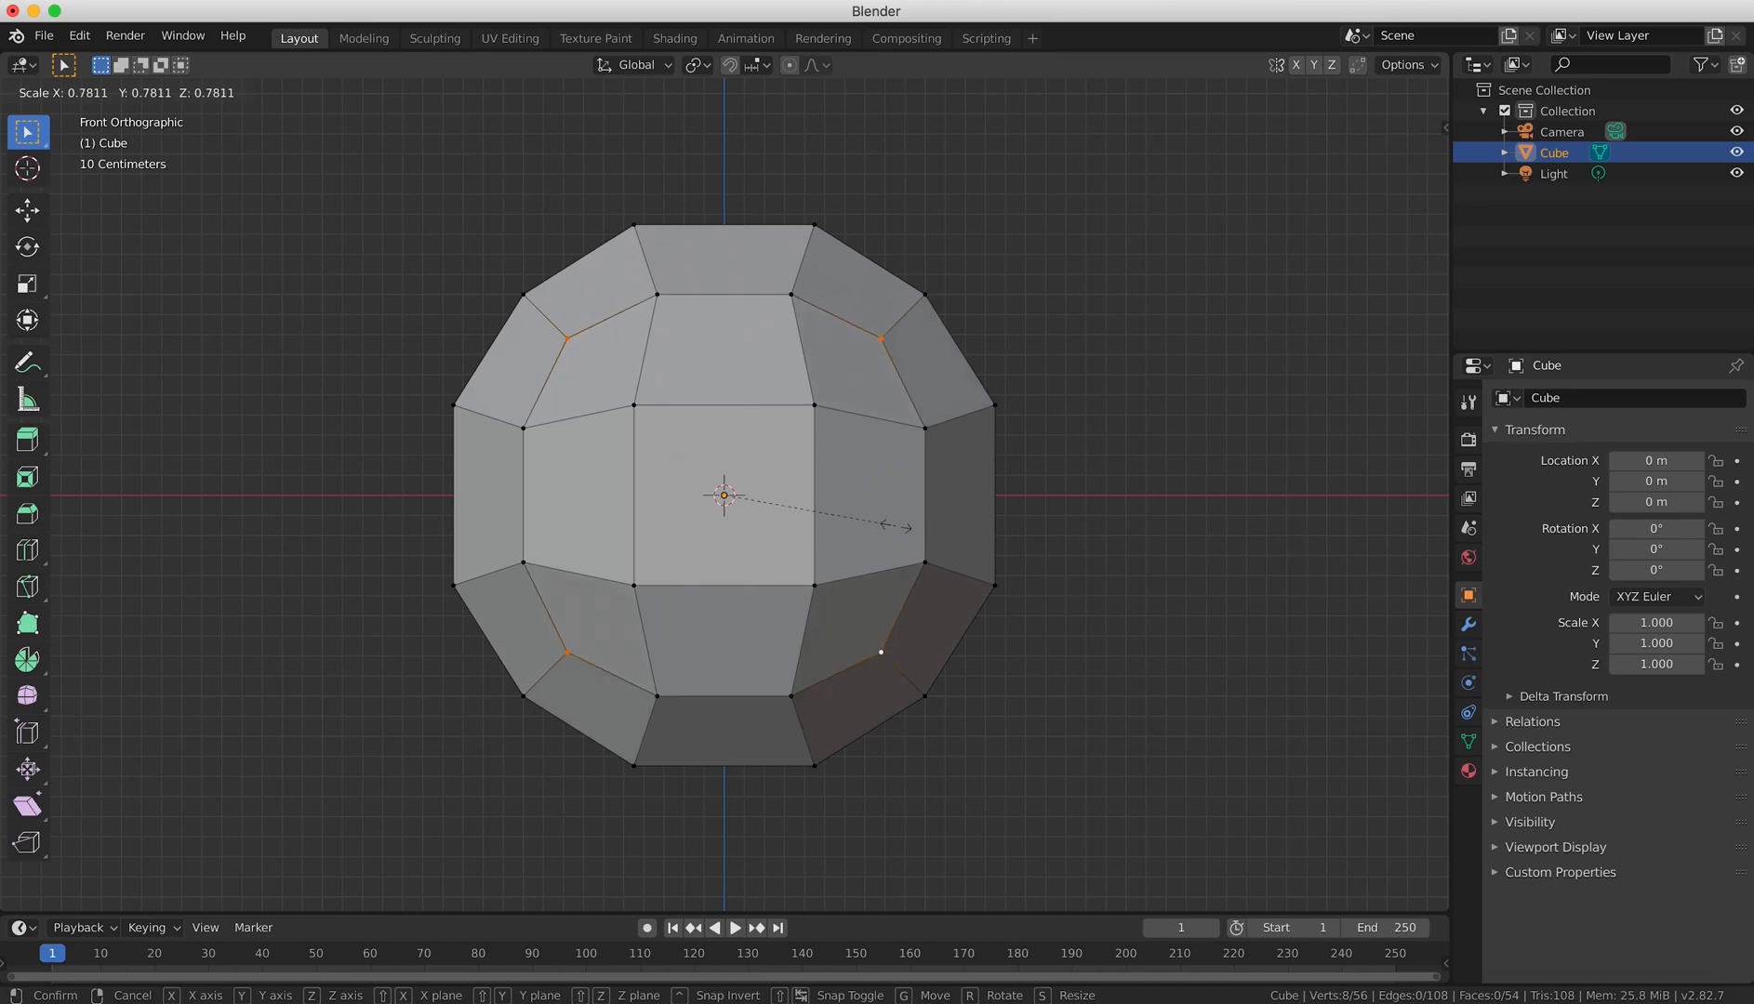
click(897, 526)
middle_drag(1173, 455, 531, 524)
key(KP_1)
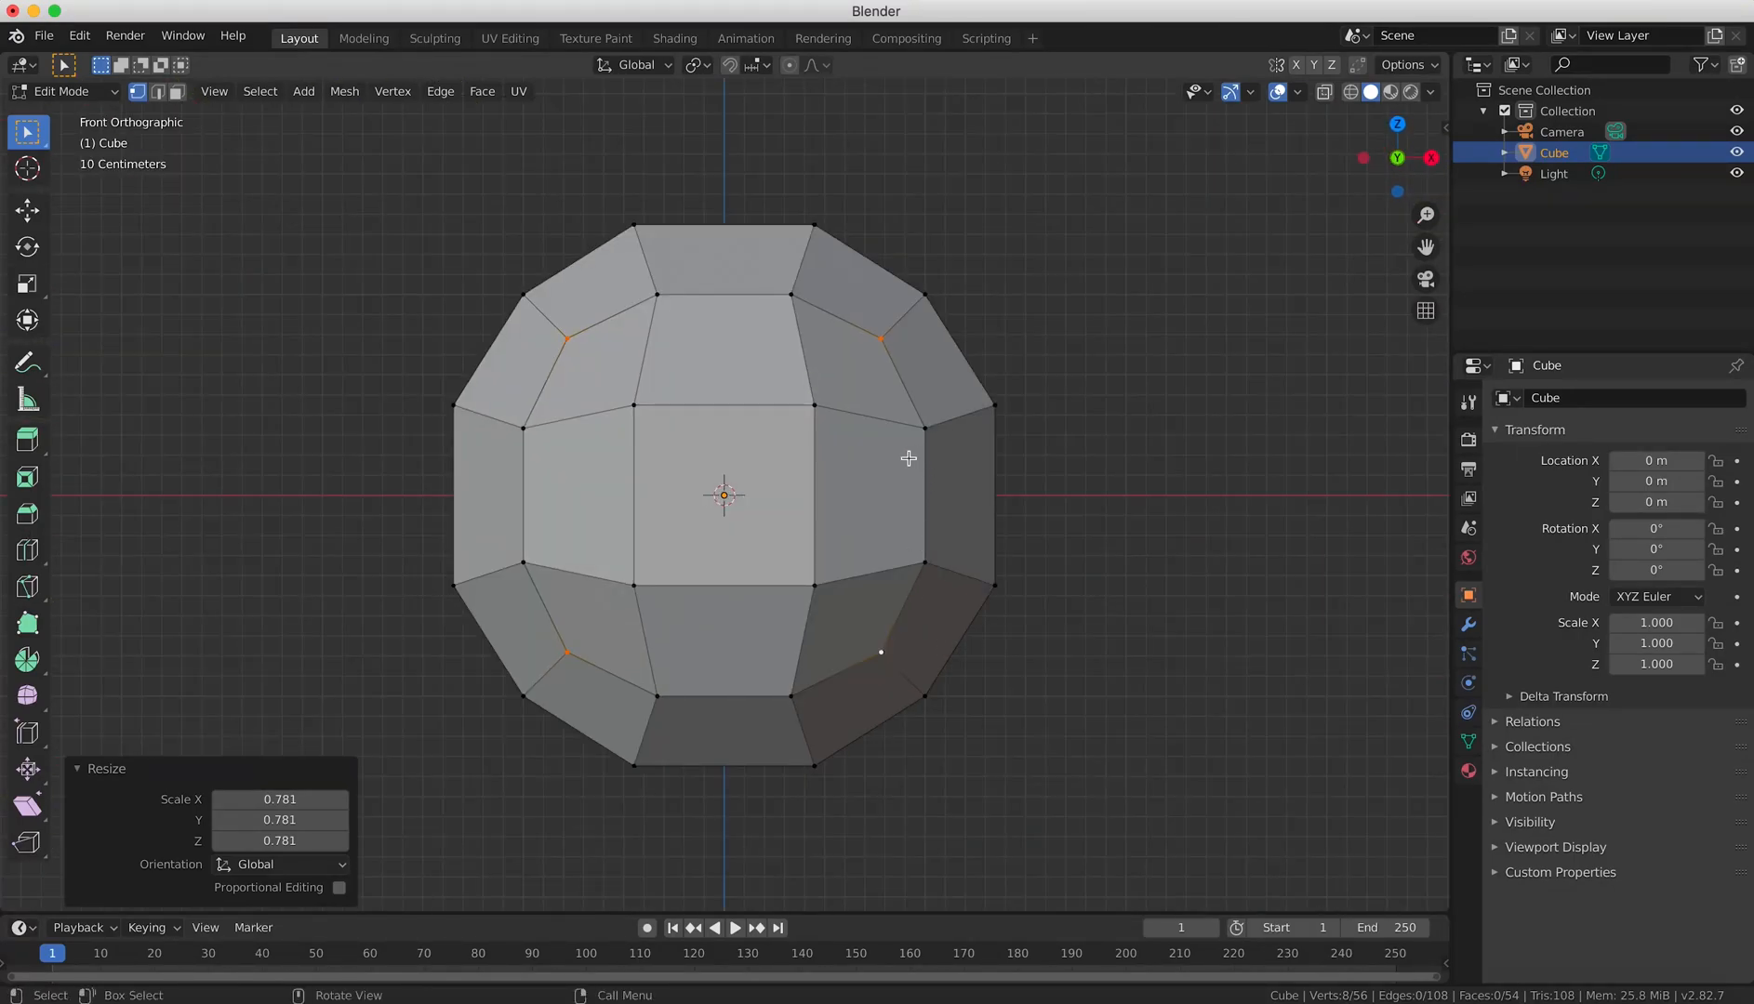
Clear the selection, select only the centre face of the front side and scale it down to about 0.207.
key(alt+a)
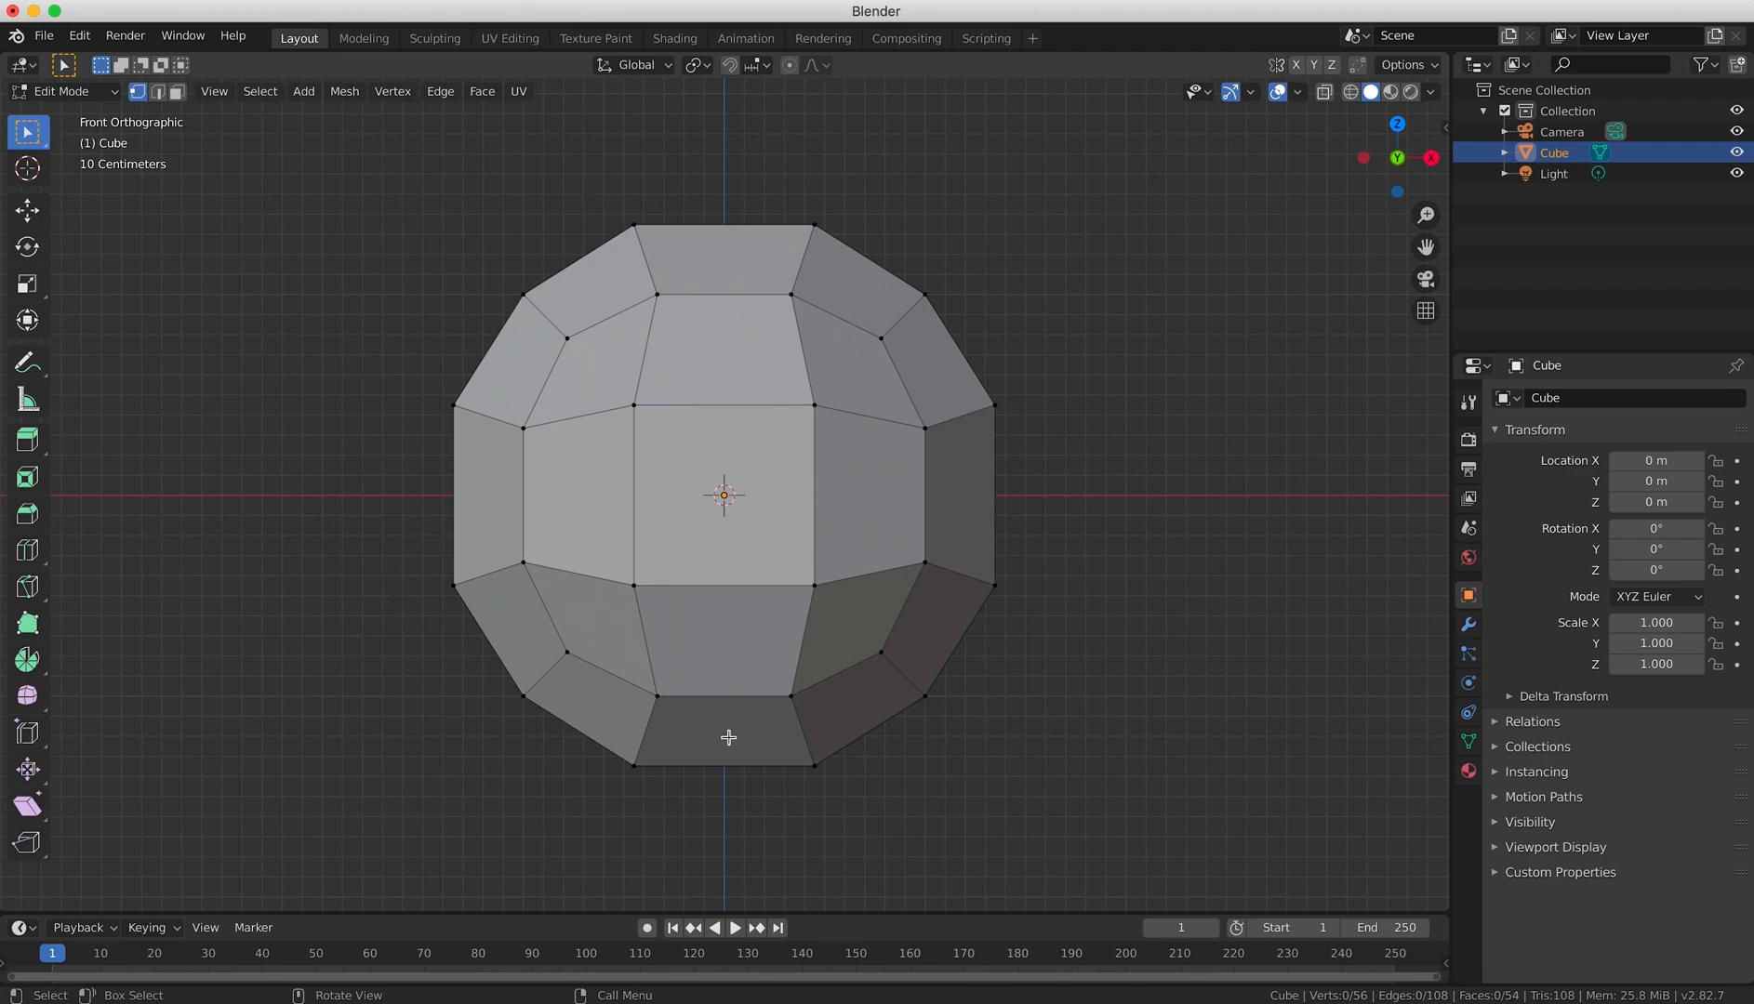
click(177, 92)
click(760, 453)
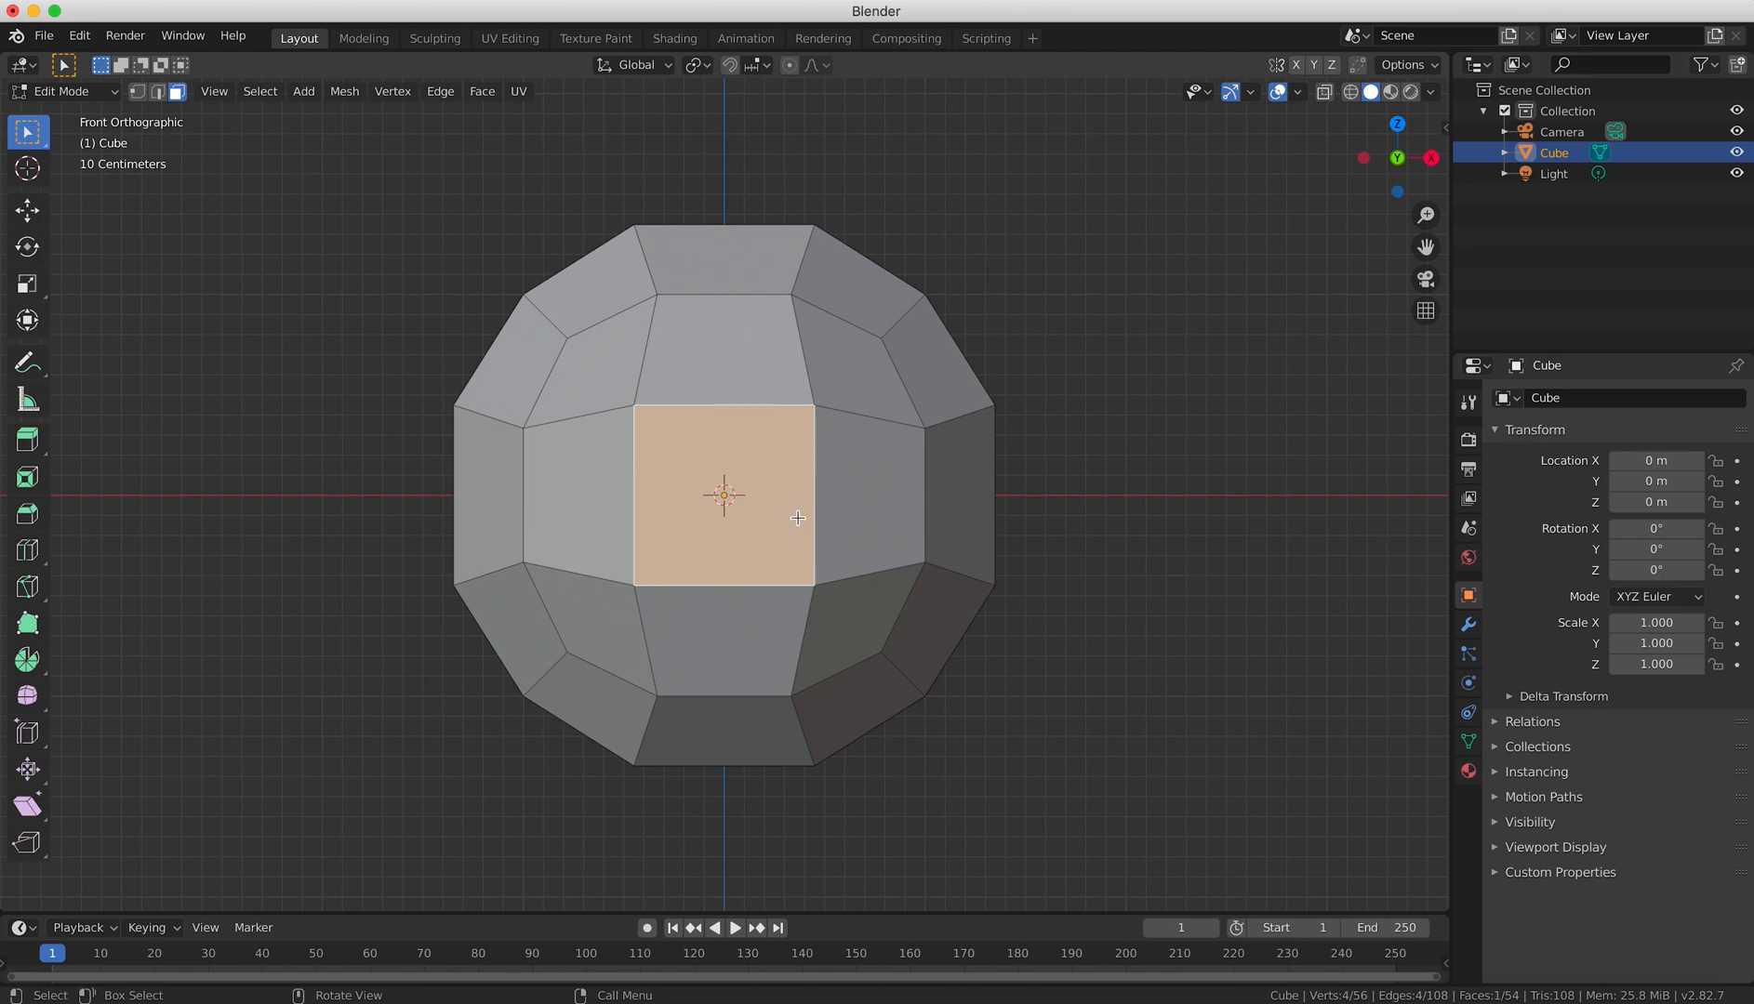
key(s)
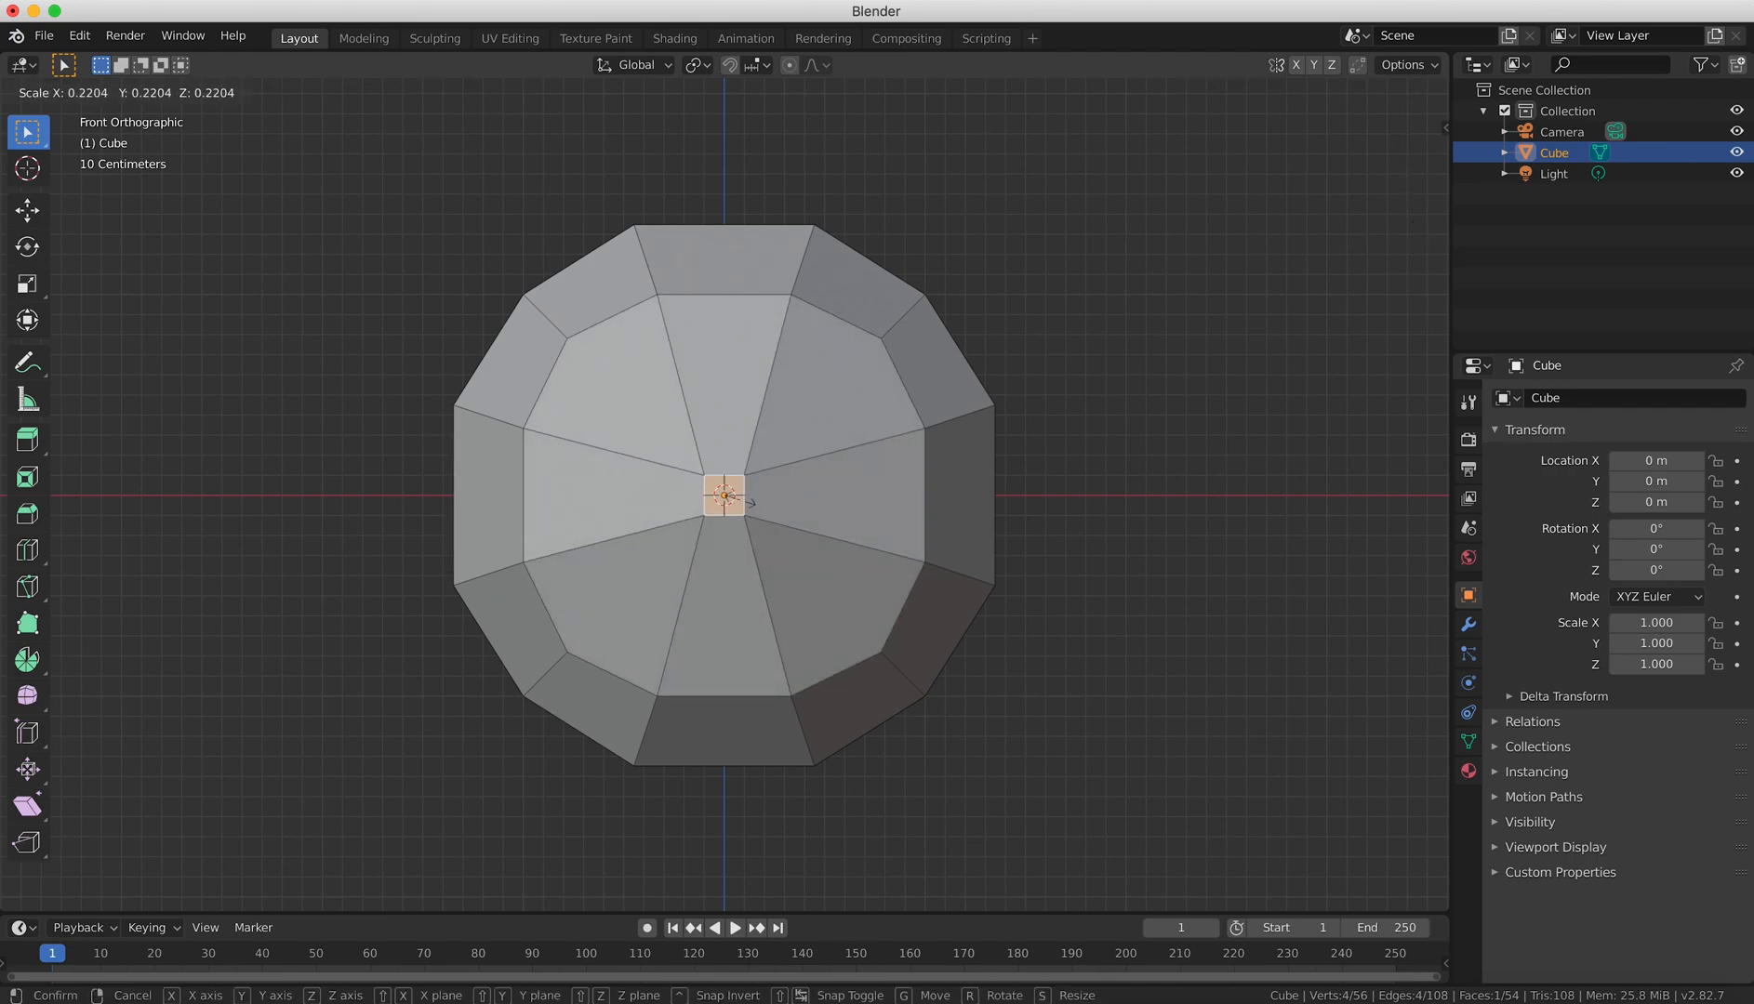
click(739, 500)
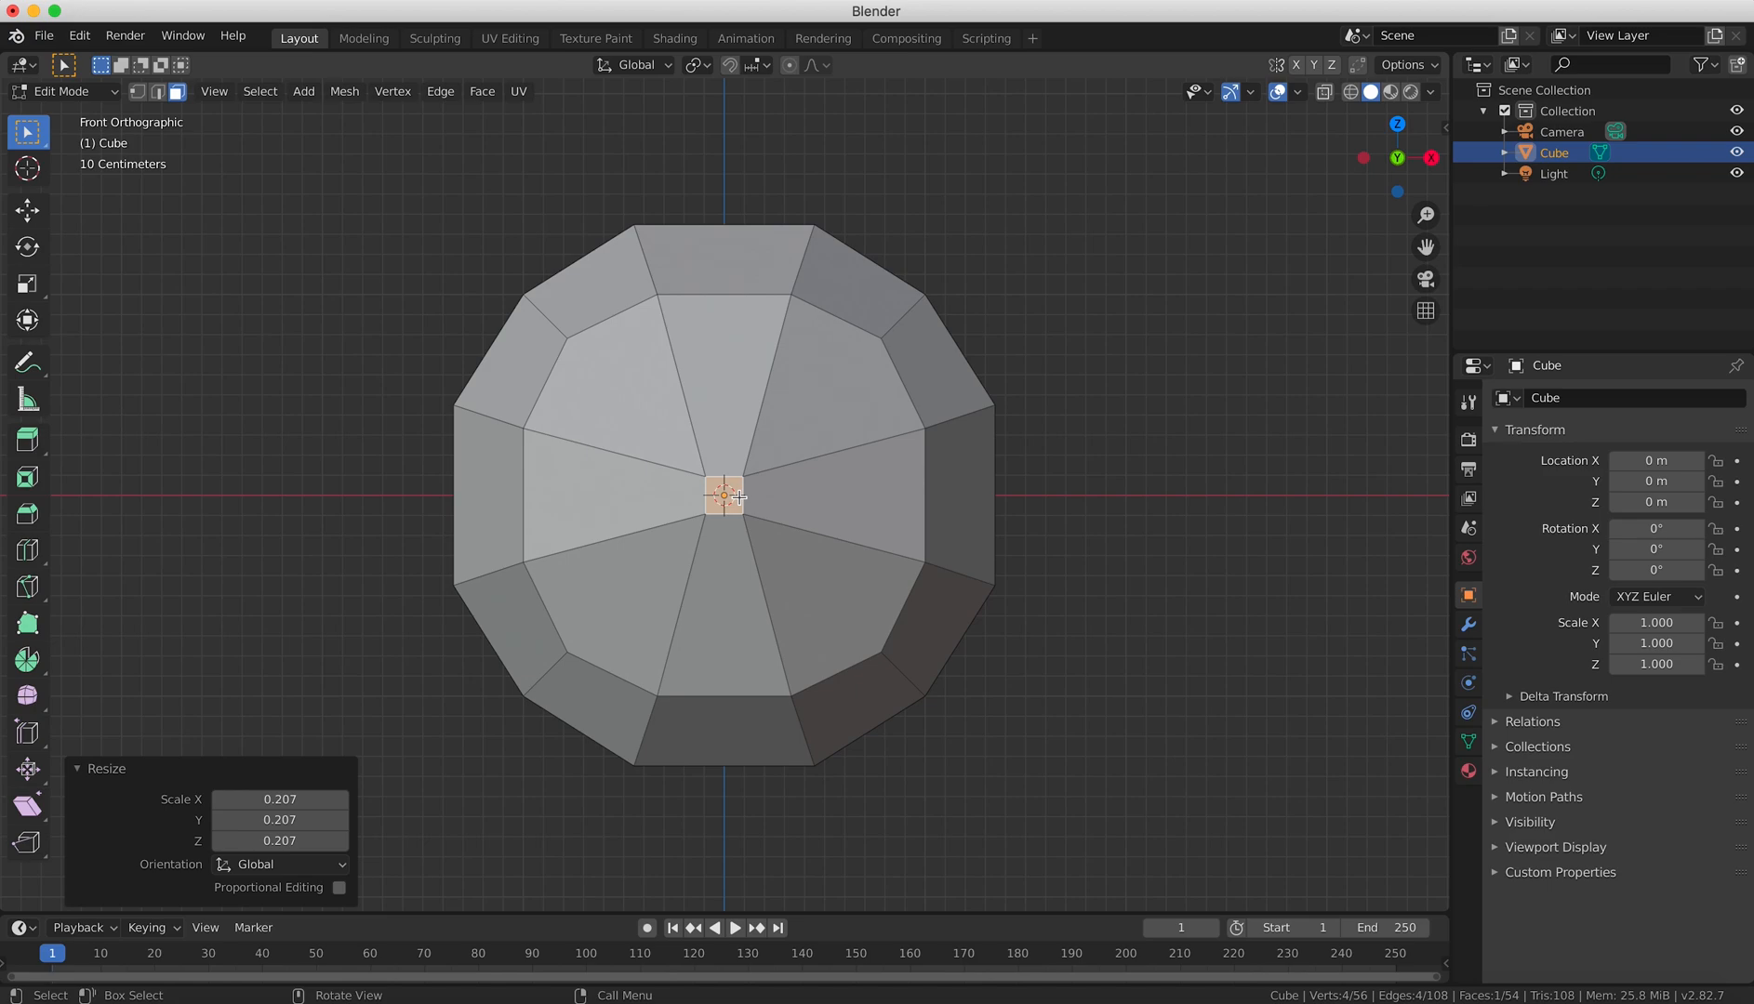
In right orthographic view, extrude the small front face outward about 0.141 m and scale its end up to about 1.442.
key(KP_3)
key(e)
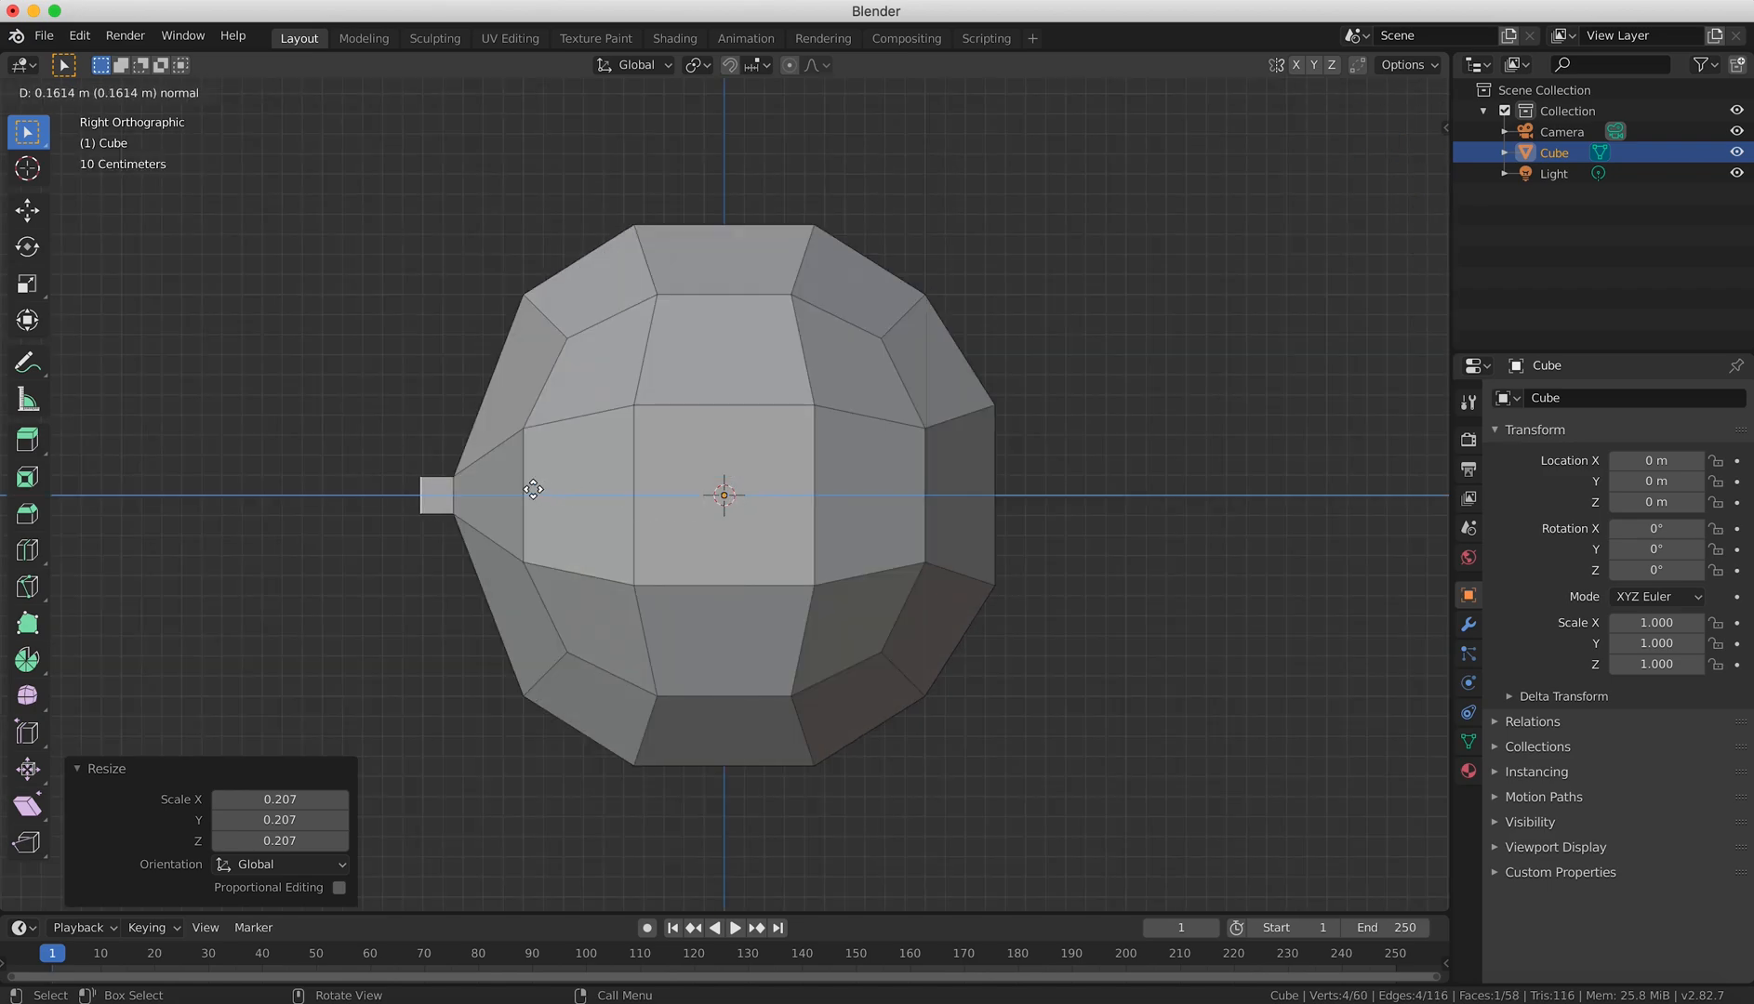
click(534, 486)
key(s)
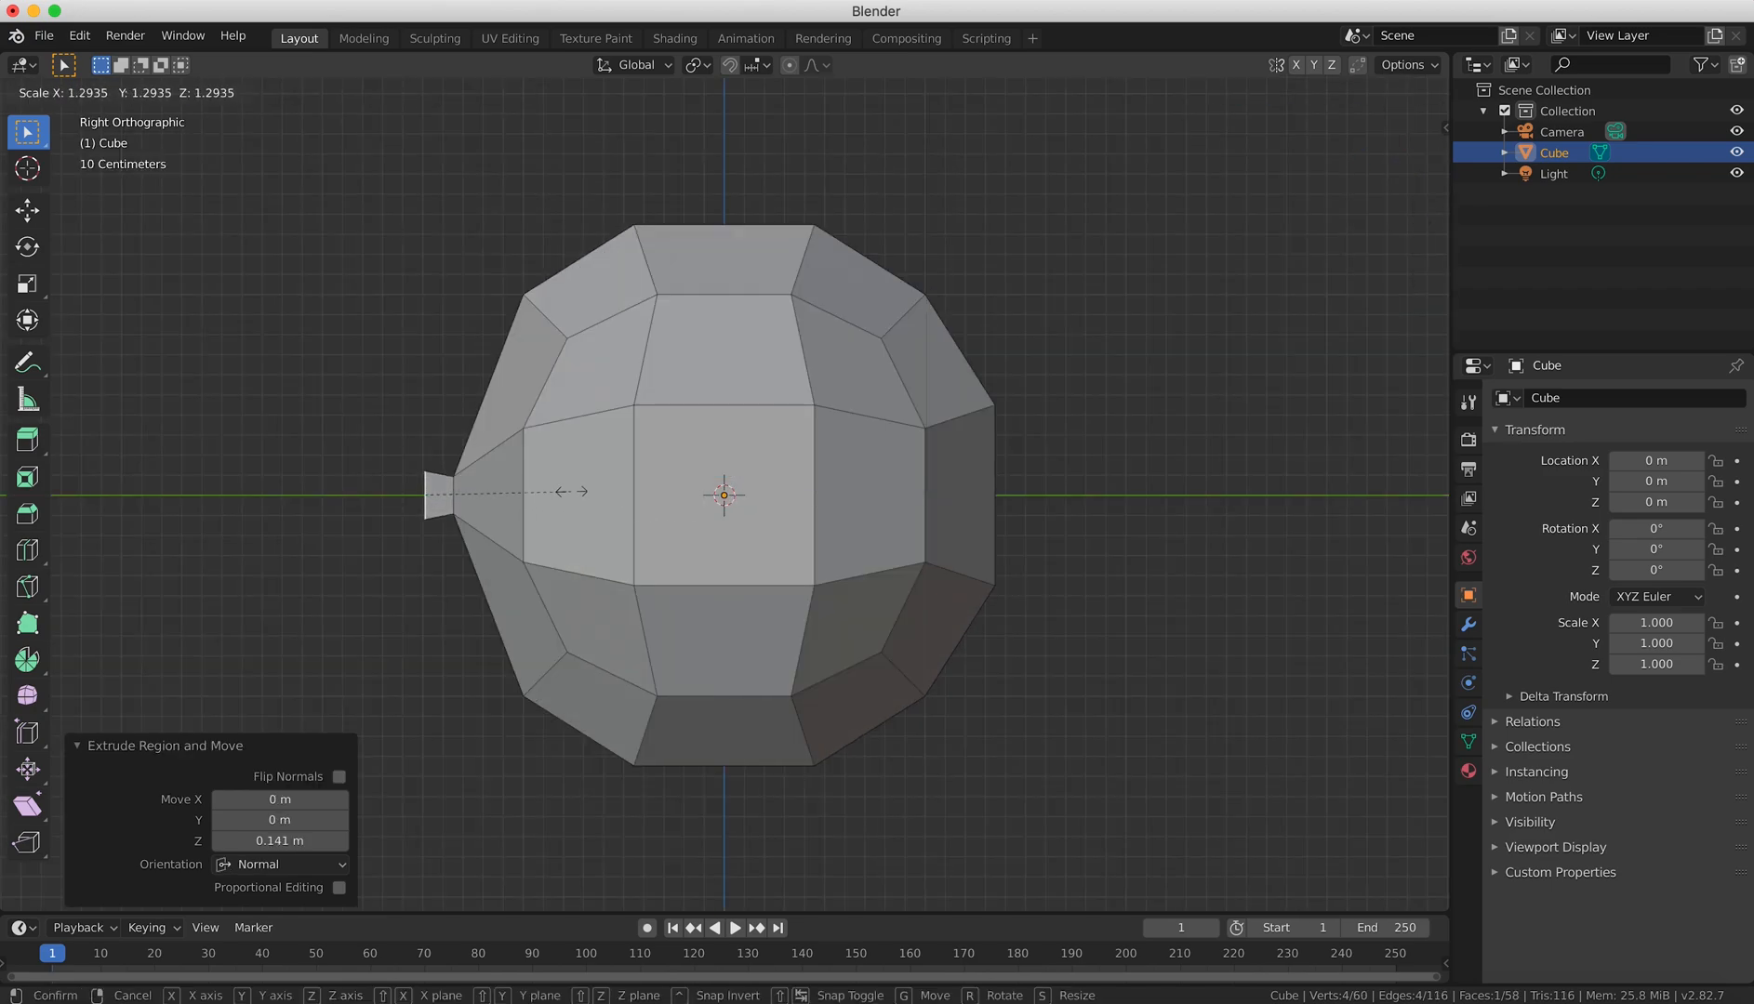
click(583, 495)
Extrude the end face of the nose about 0.052 m further and scale it down to about 0.664.
key(e)
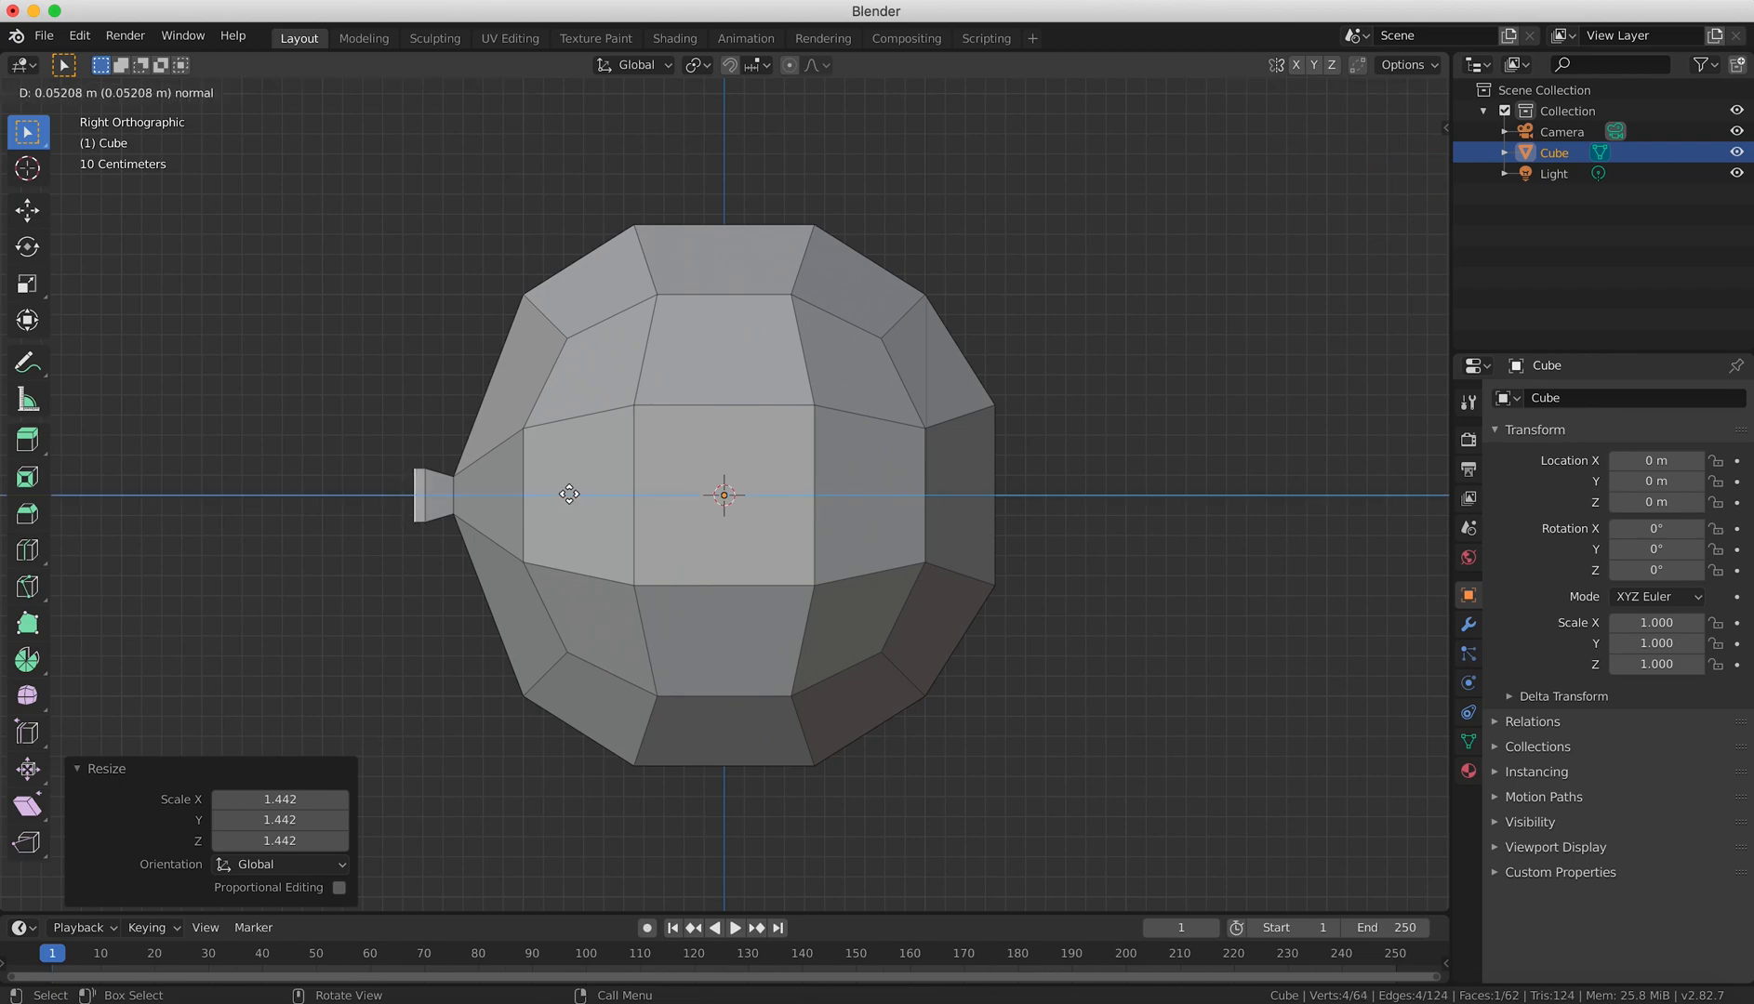
click(569, 494)
key(s)
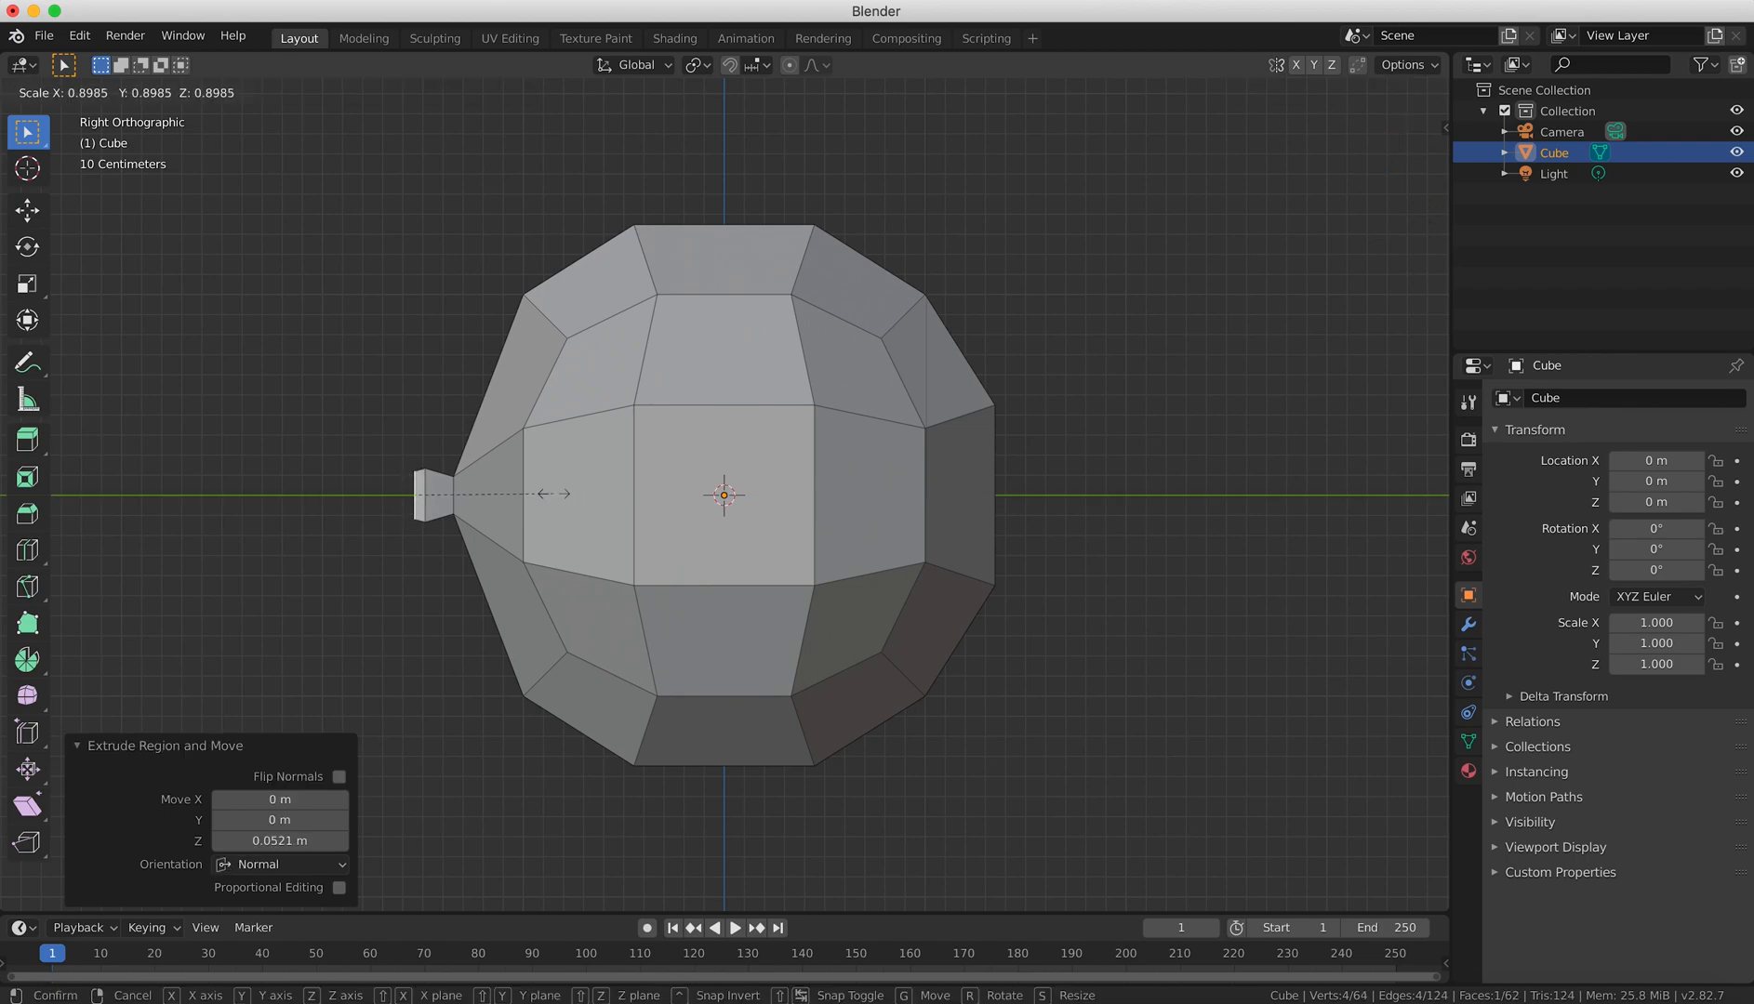
click(520, 485)
Extrude the nose tip another 0.026 m or so and shrink it to about 0.493 to round it off.
key(e)
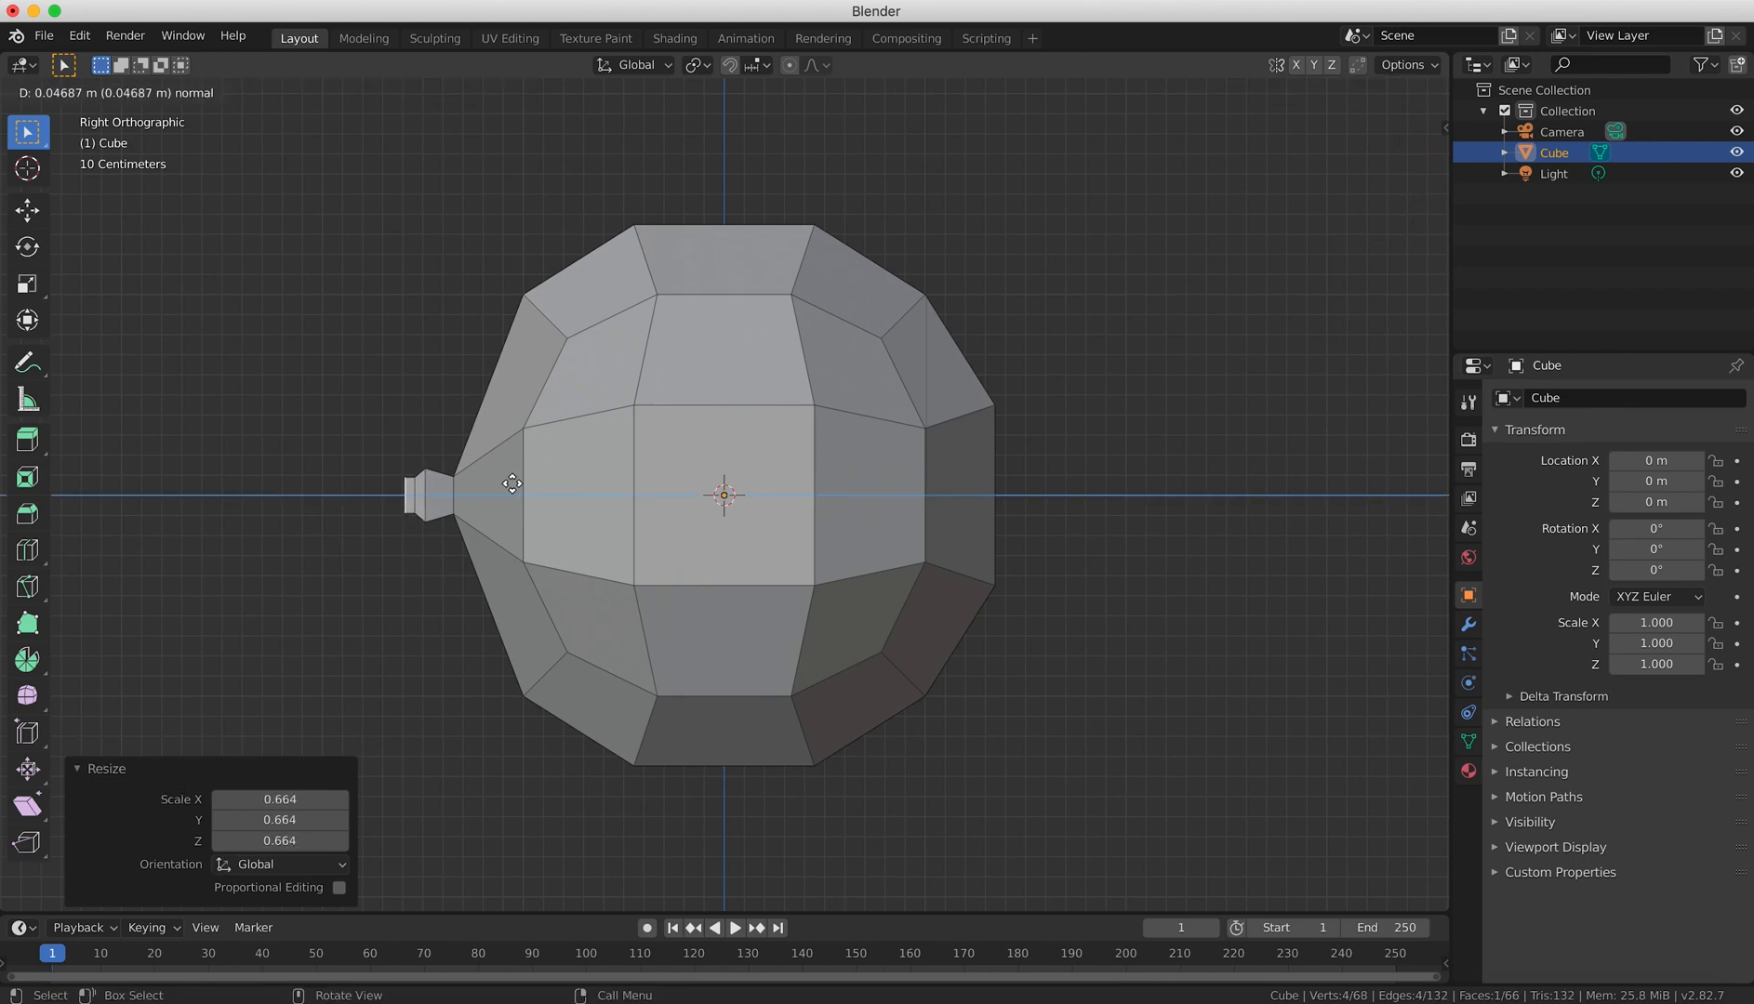
click(510, 484)
key(s)
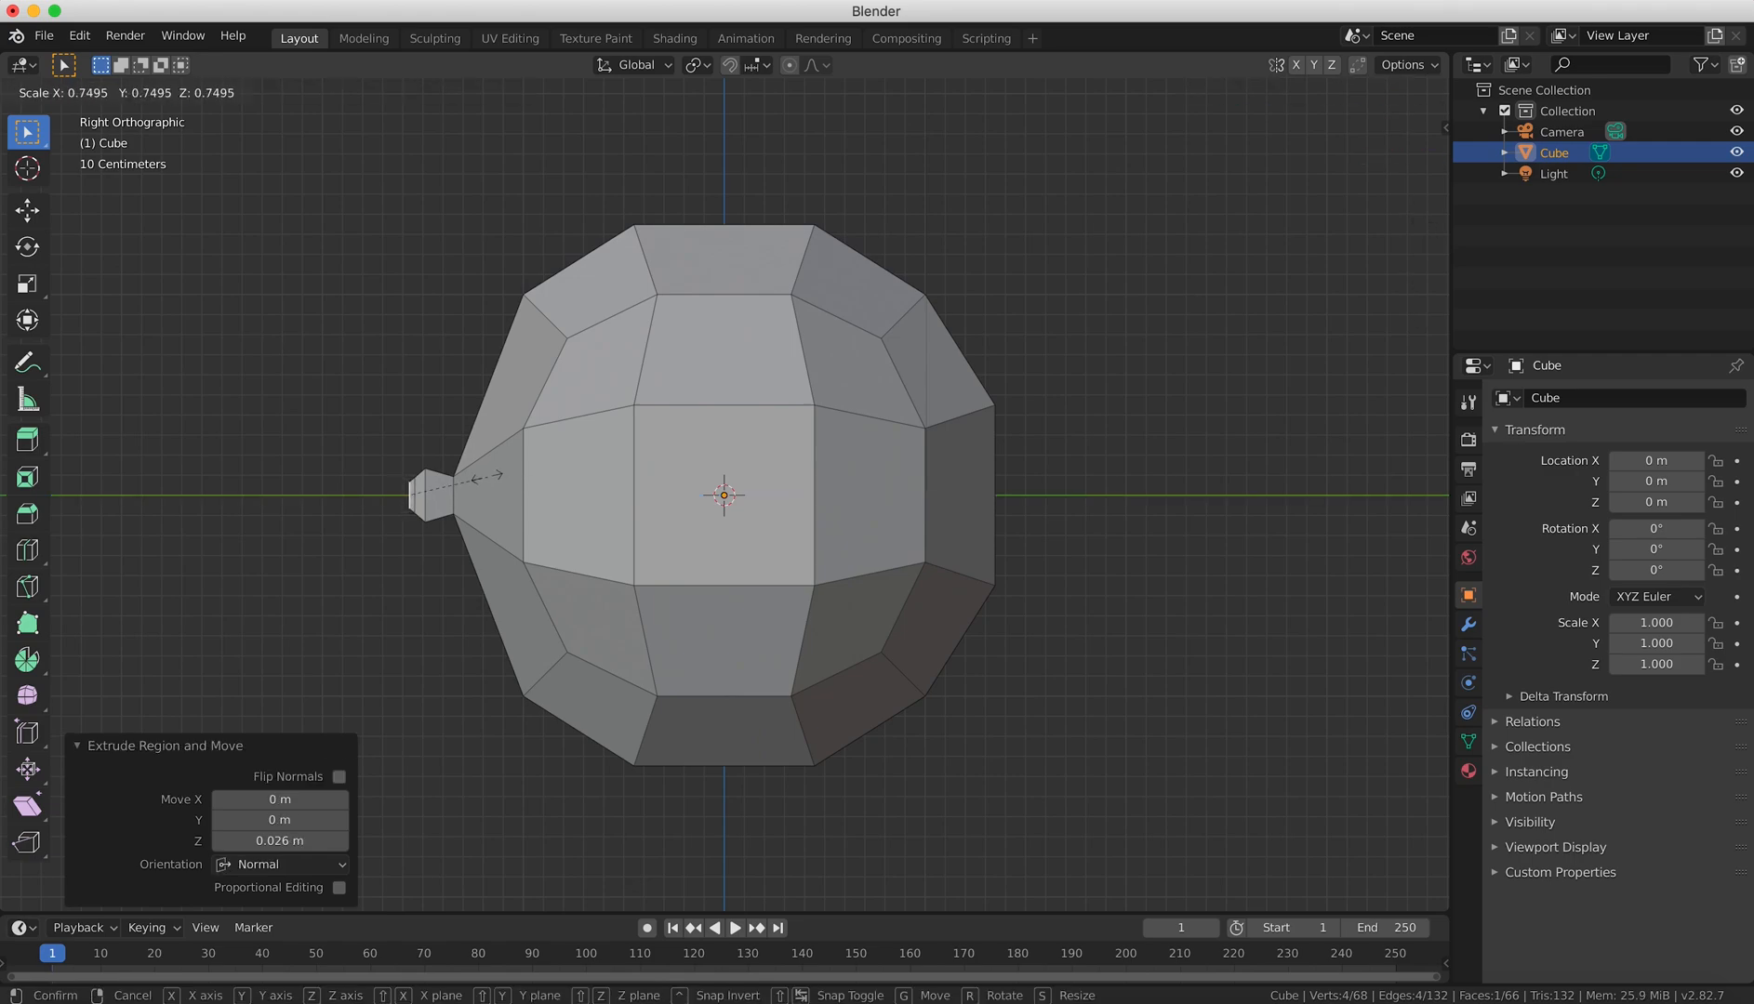
click(456, 471)
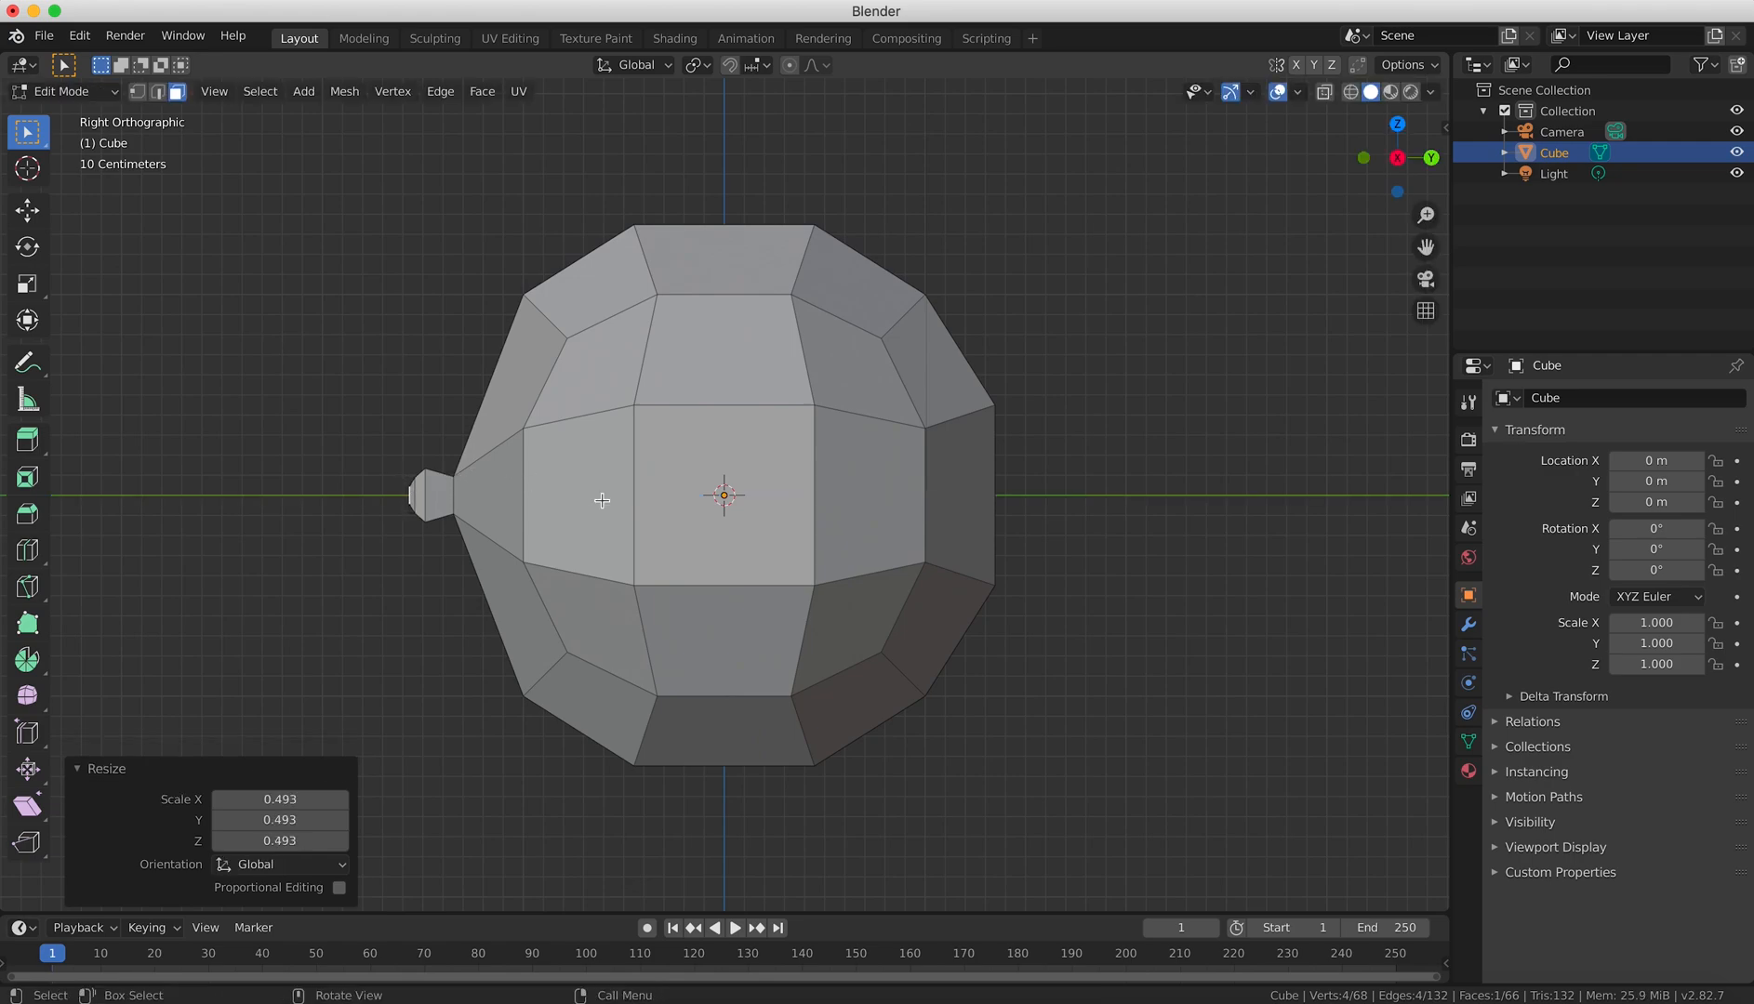
Return to Object Mode and apply smooth shading to the whole mesh.
key(KP_1)
key(Tab)
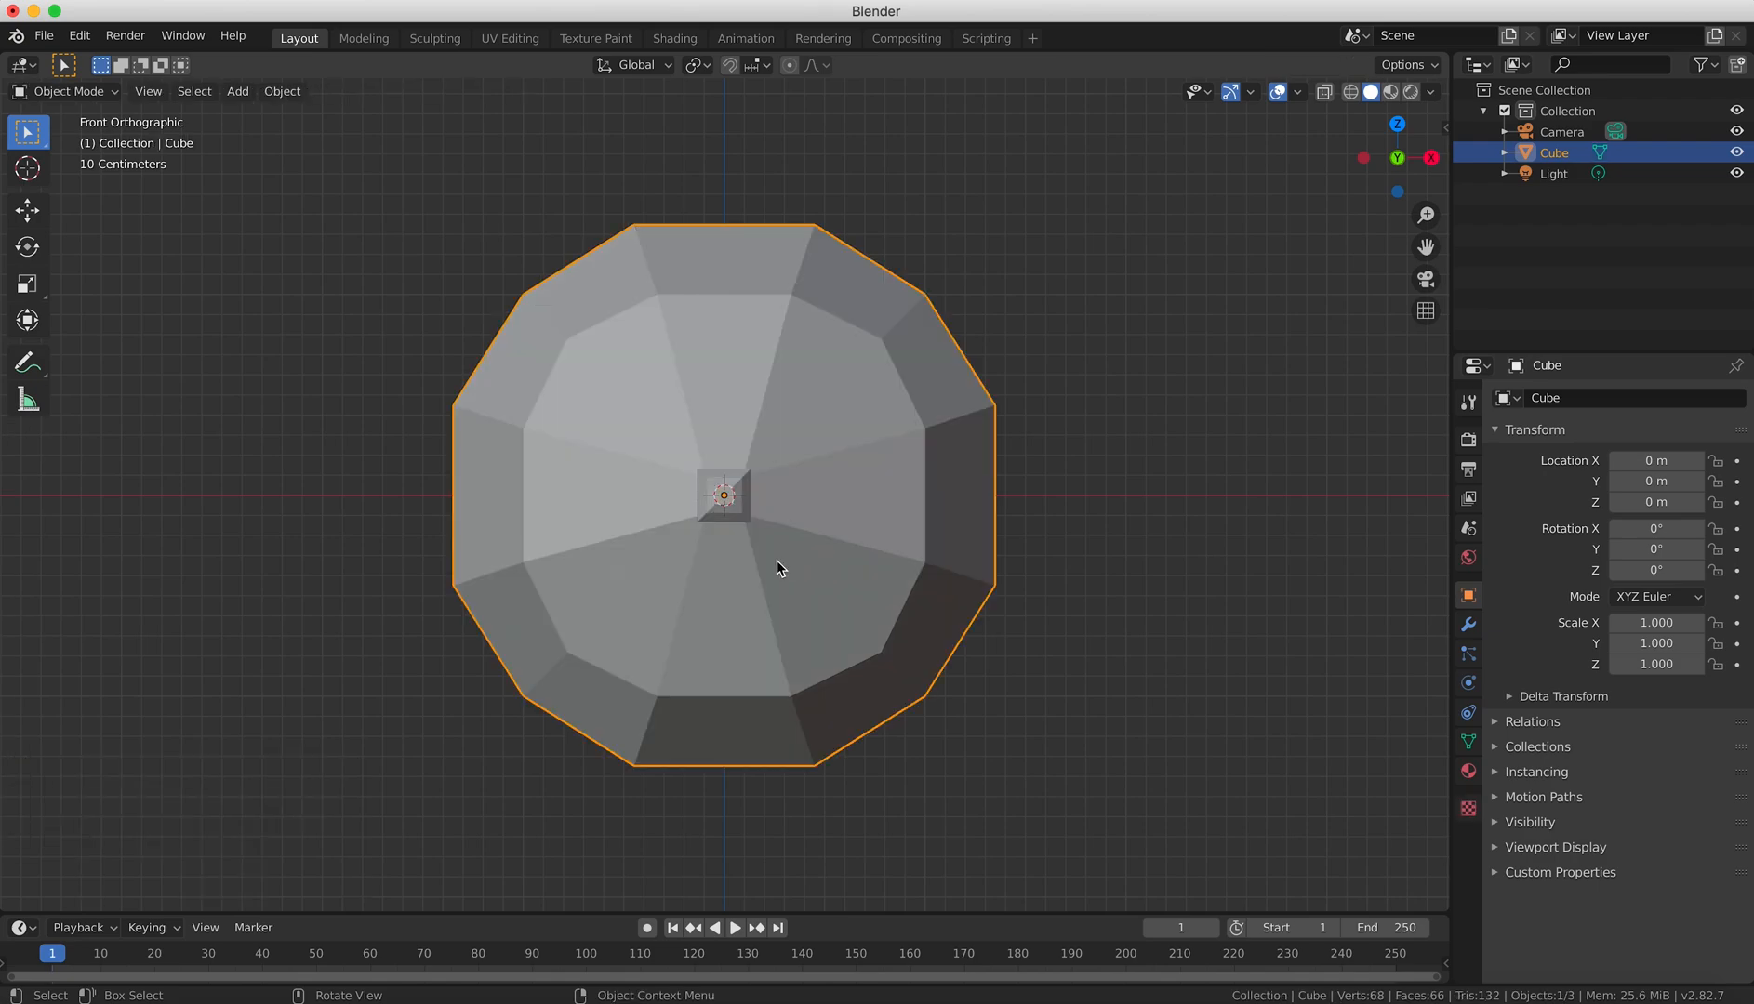
middle_drag(565, 539, 619, 546)
middle_drag(717, 576, 364, 251)
click(283, 91)
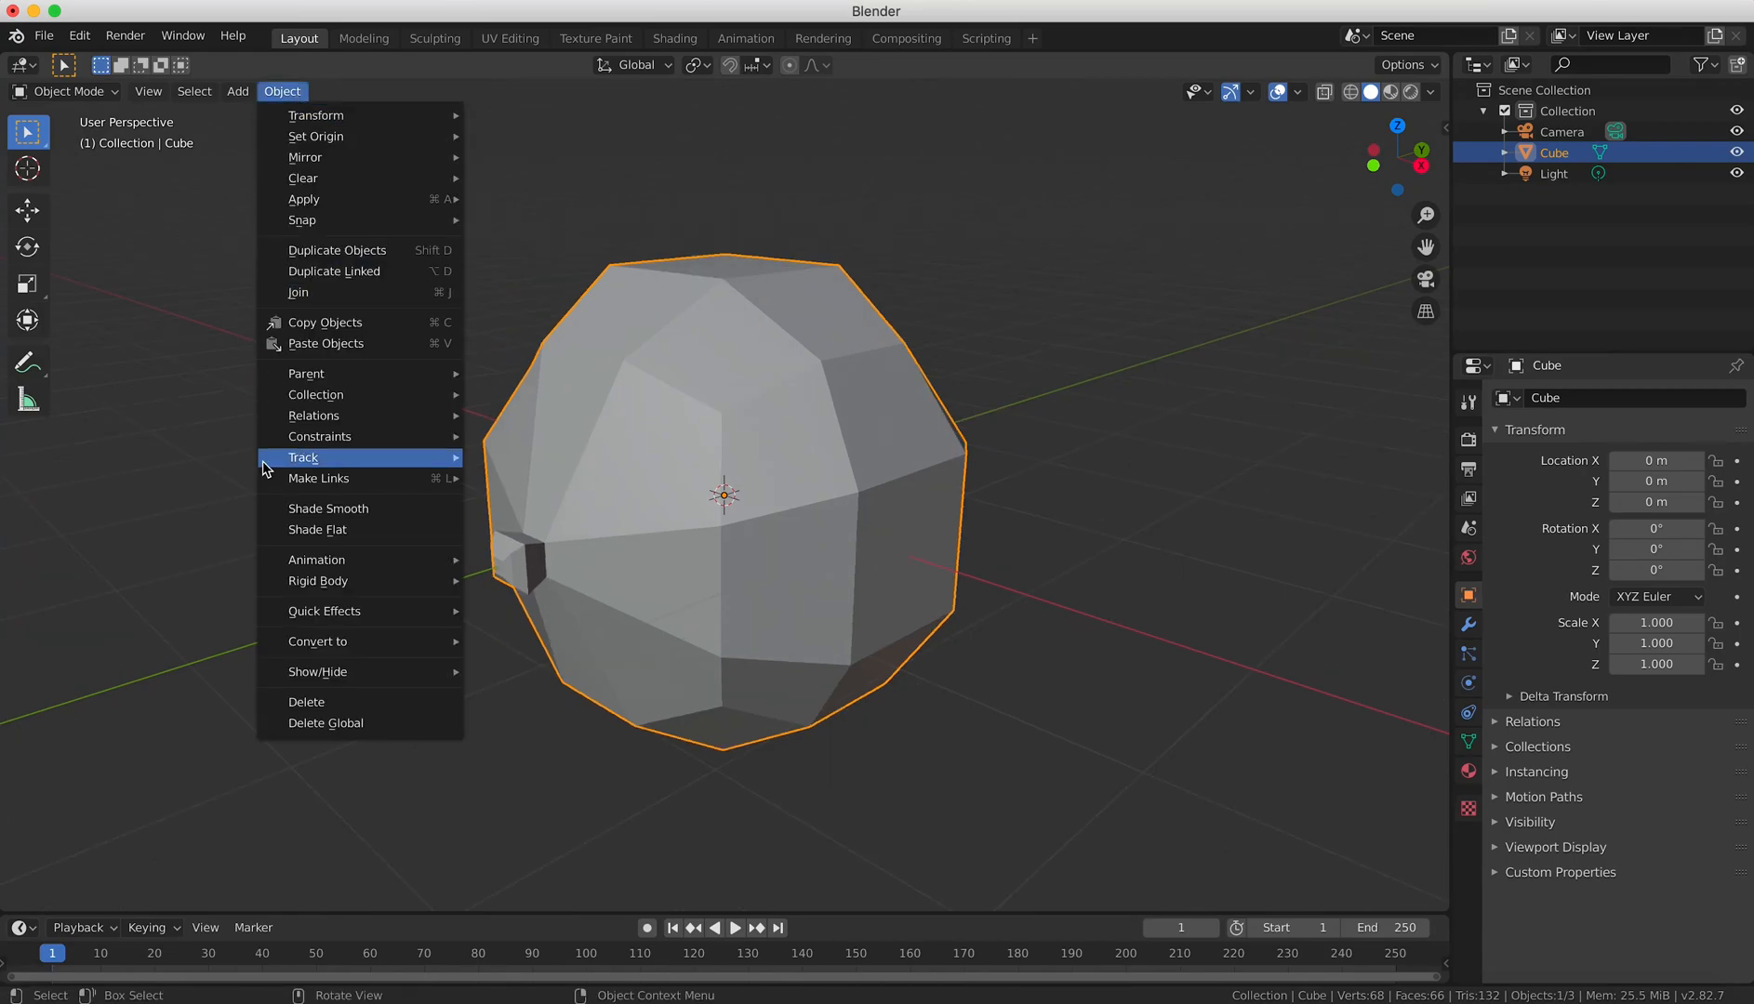
click(327, 510)
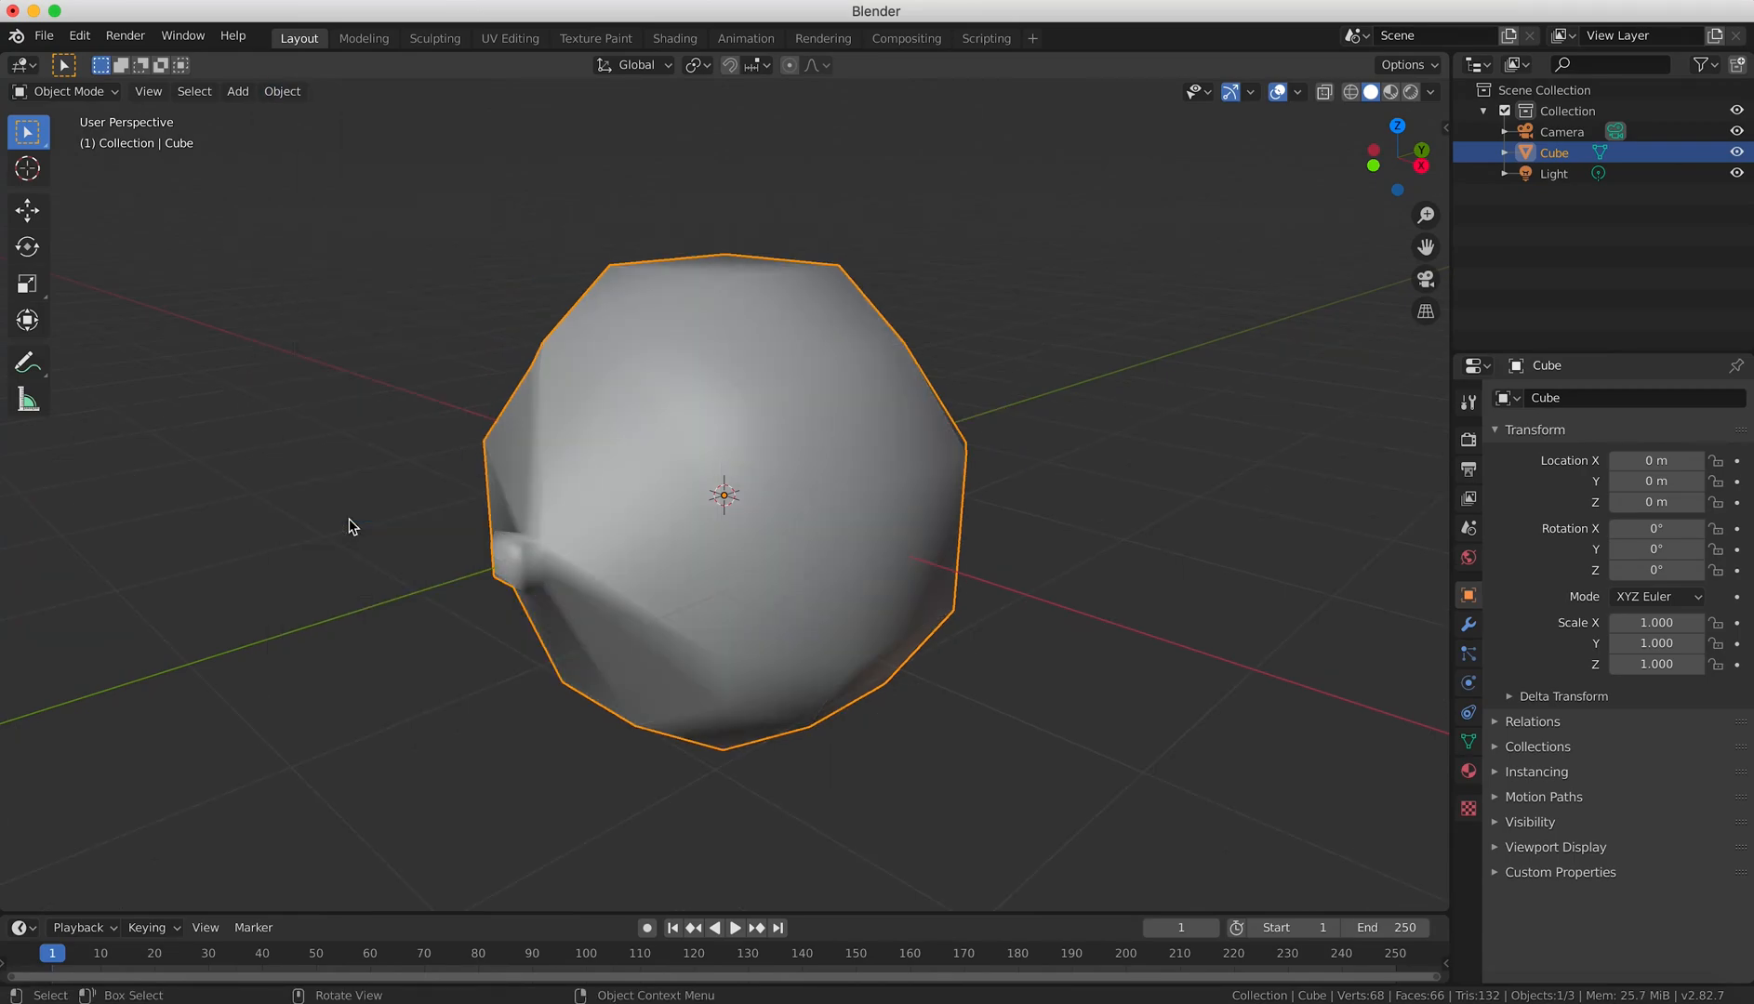
In Edit Mode, add one horizontal loop cut just above the nose, slid to a factor of about 0.391.
middle_drag(504, 538, 674, 493)
key(KP_1)
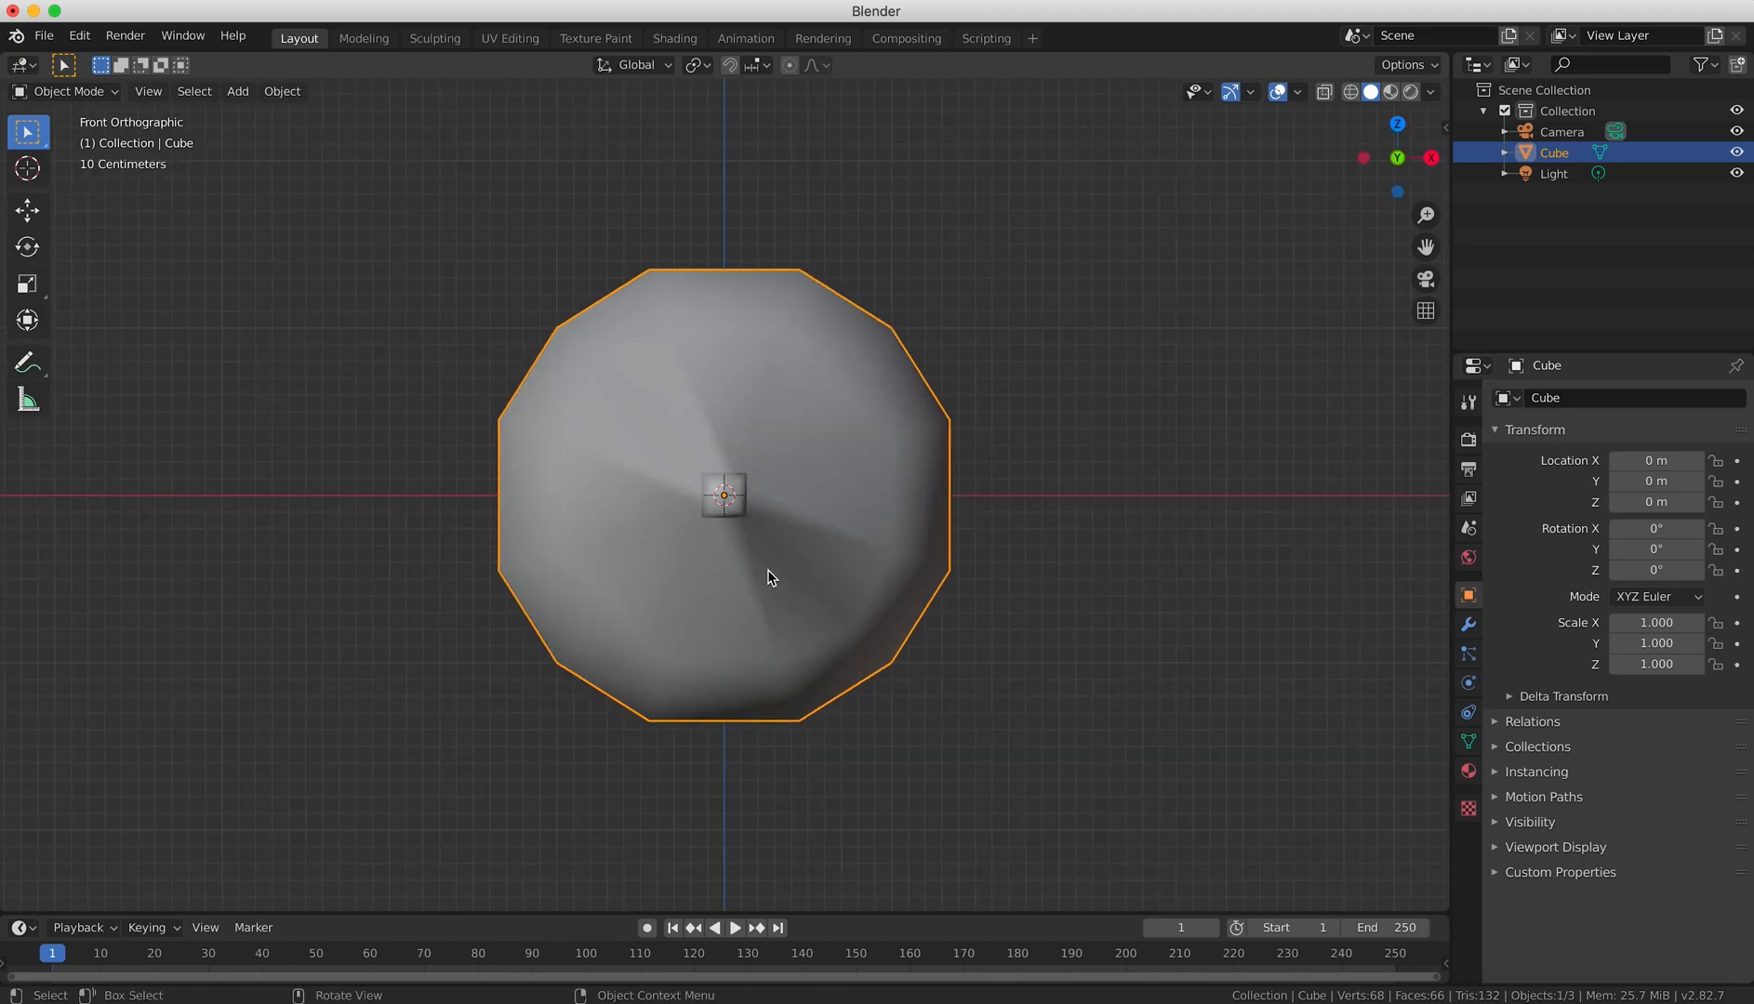
scroll(772, 574, up, 2)
key(Tab)
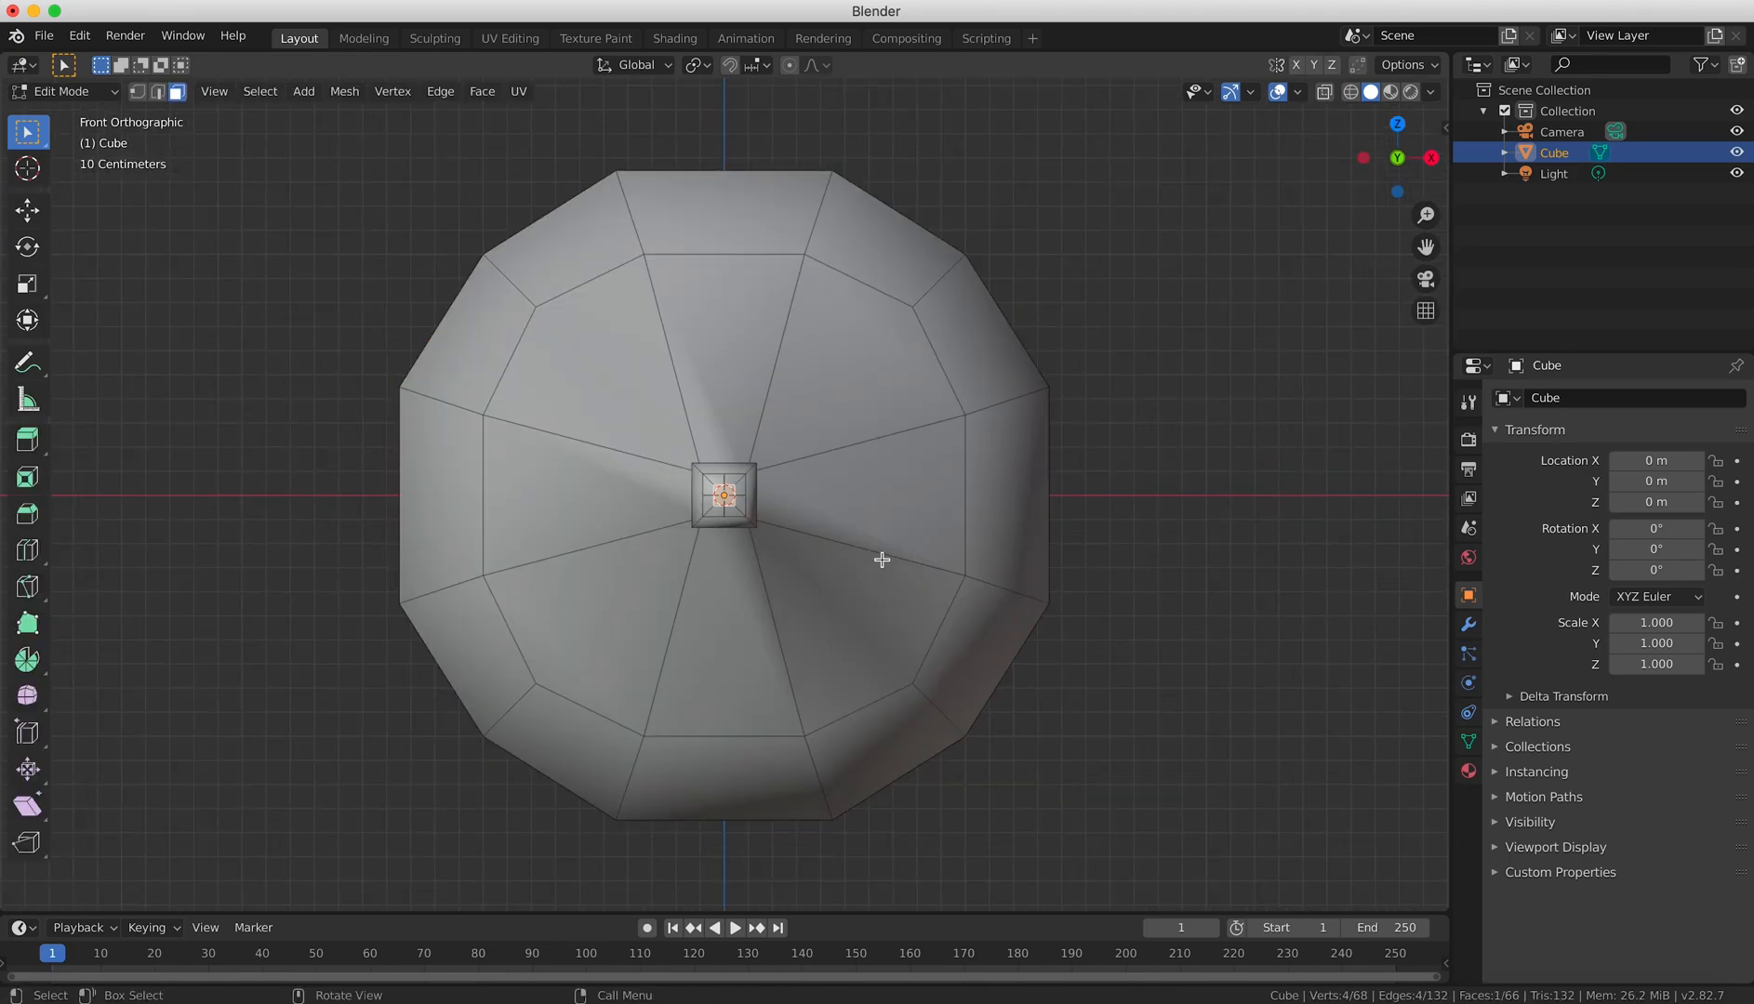
key(ctrl+r)
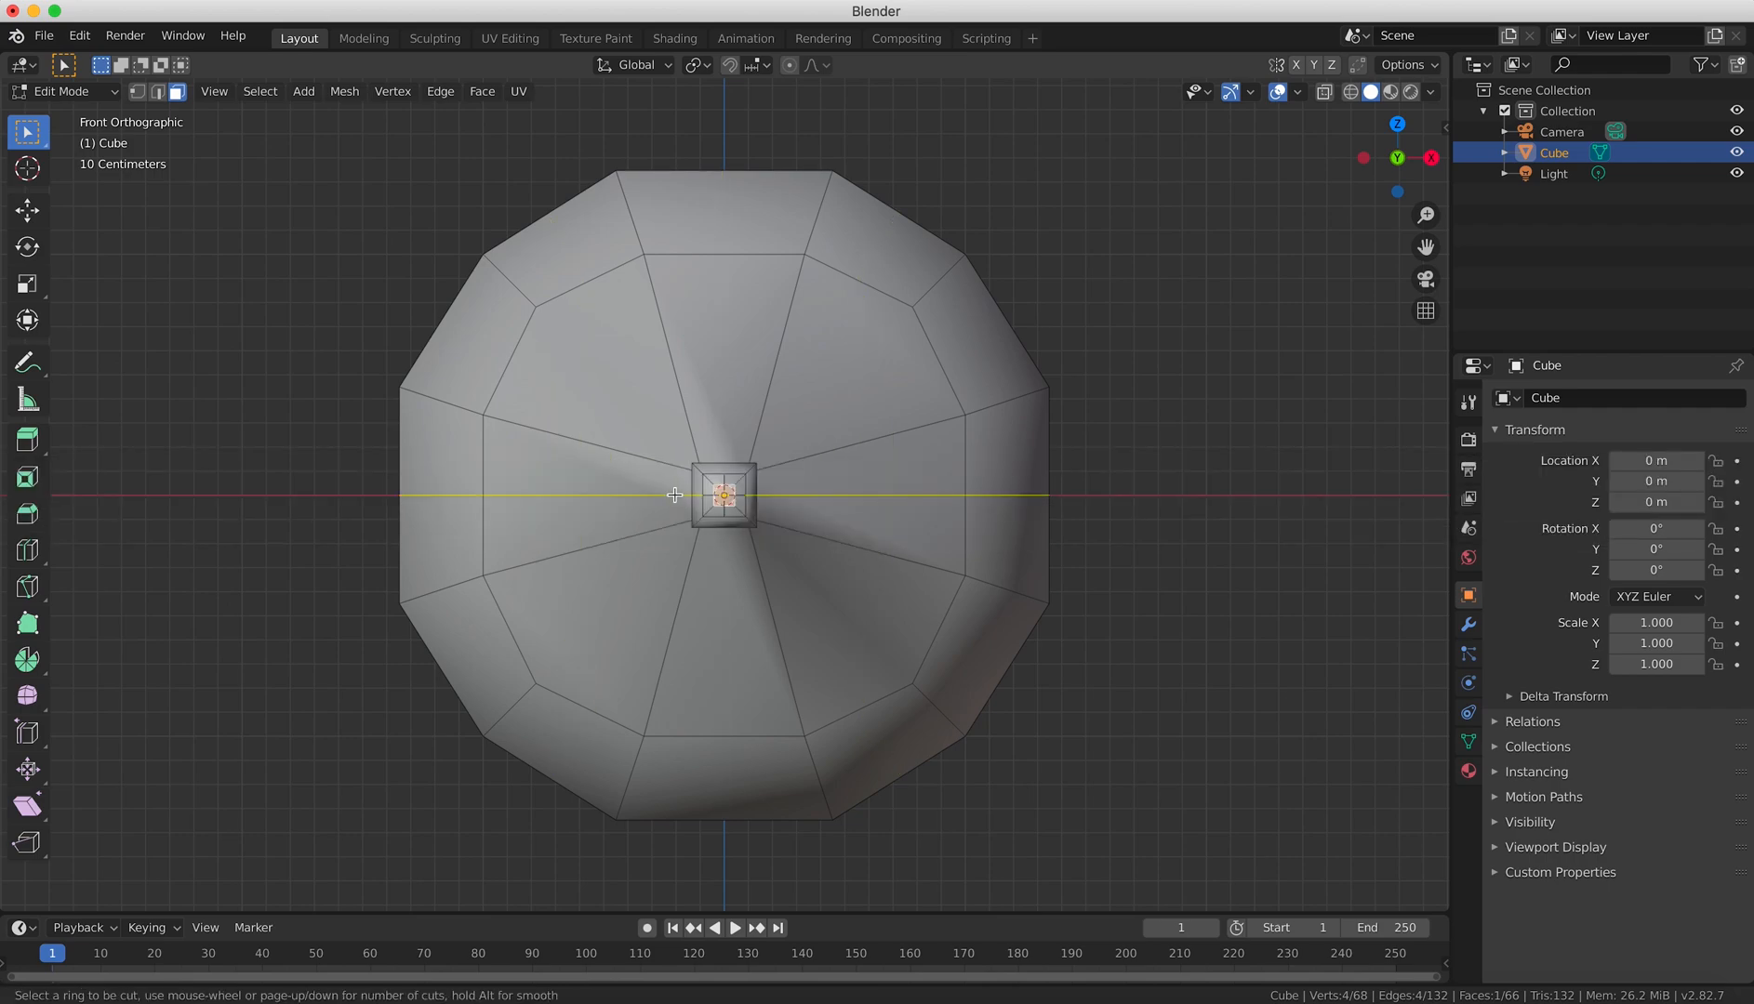
click(700, 428)
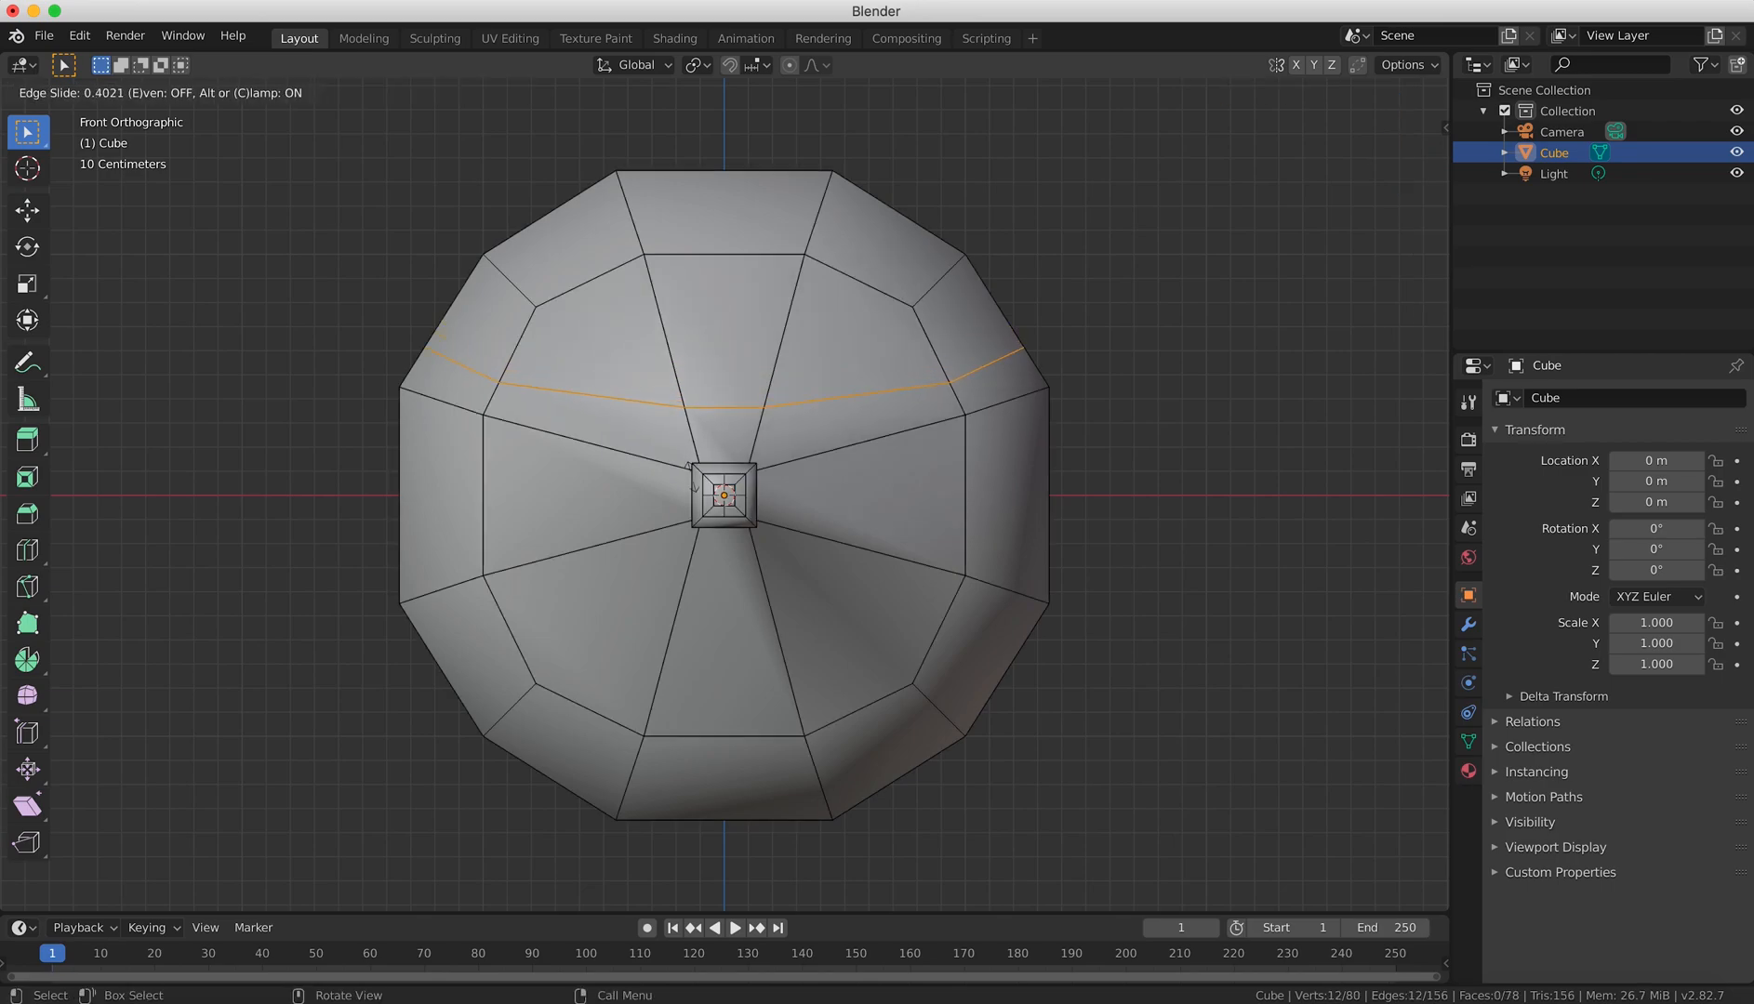
click(693, 482)
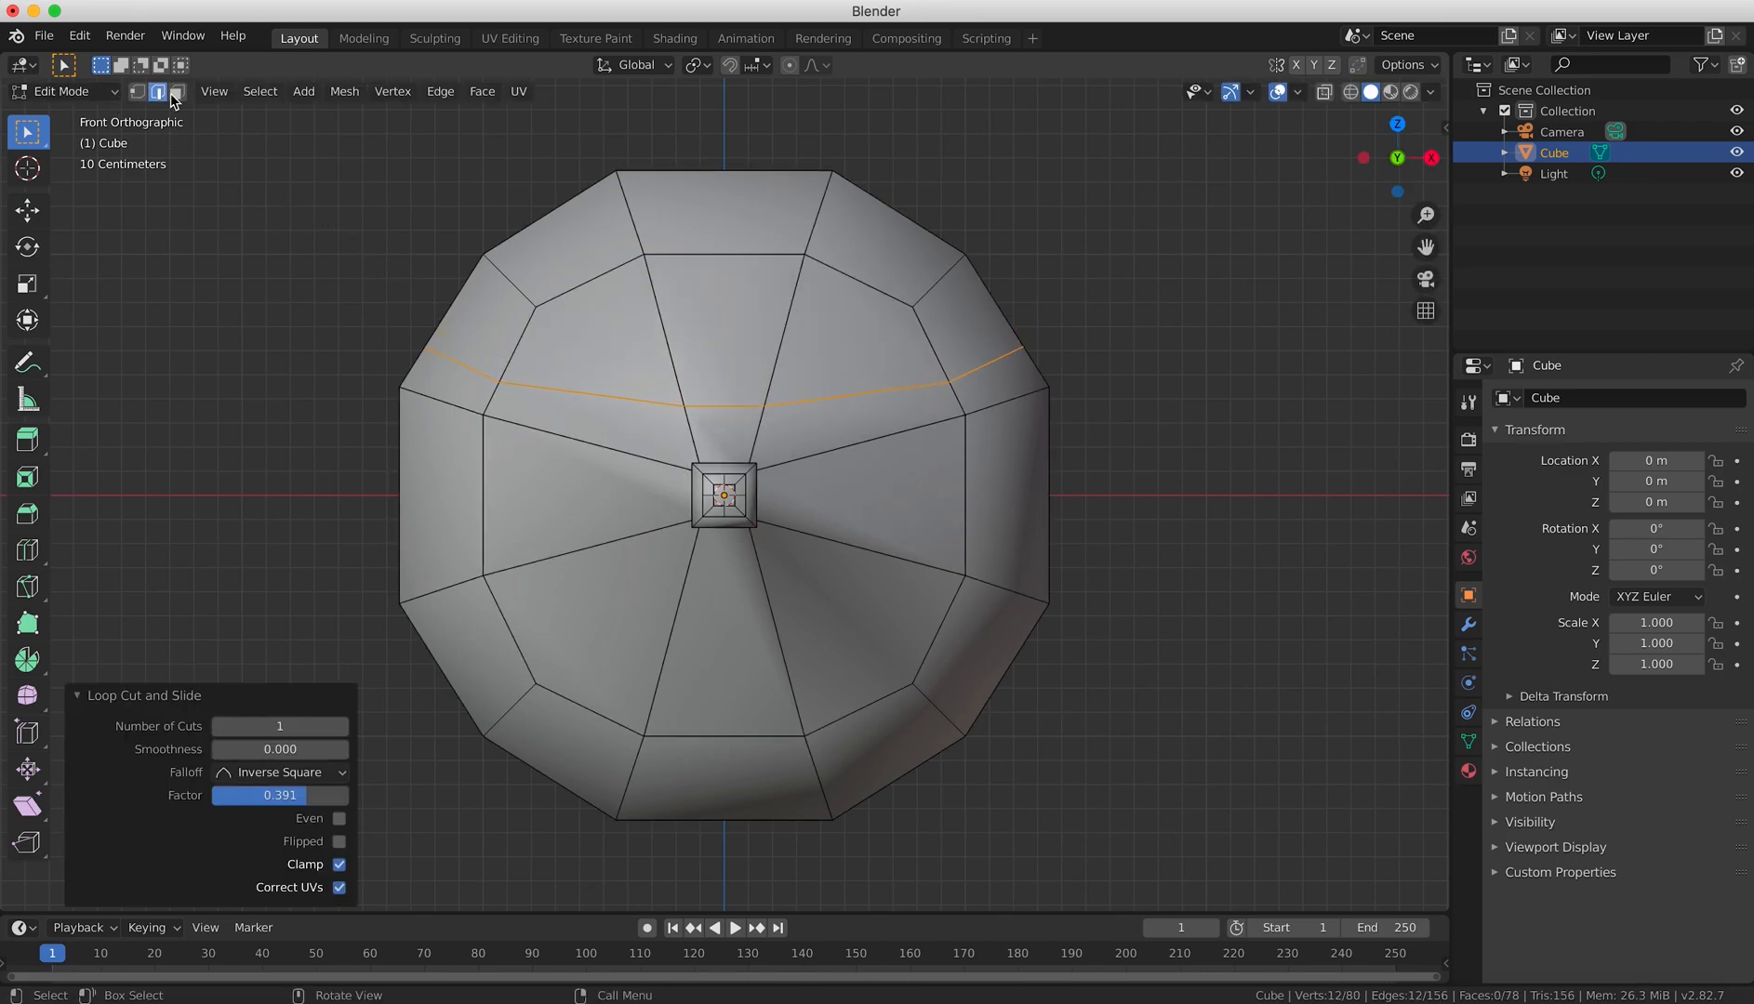
Select the upper edges running outward from both sides of the nose and move them about 0.195 m in Y and 0.056 m in Z.
click(624, 399)
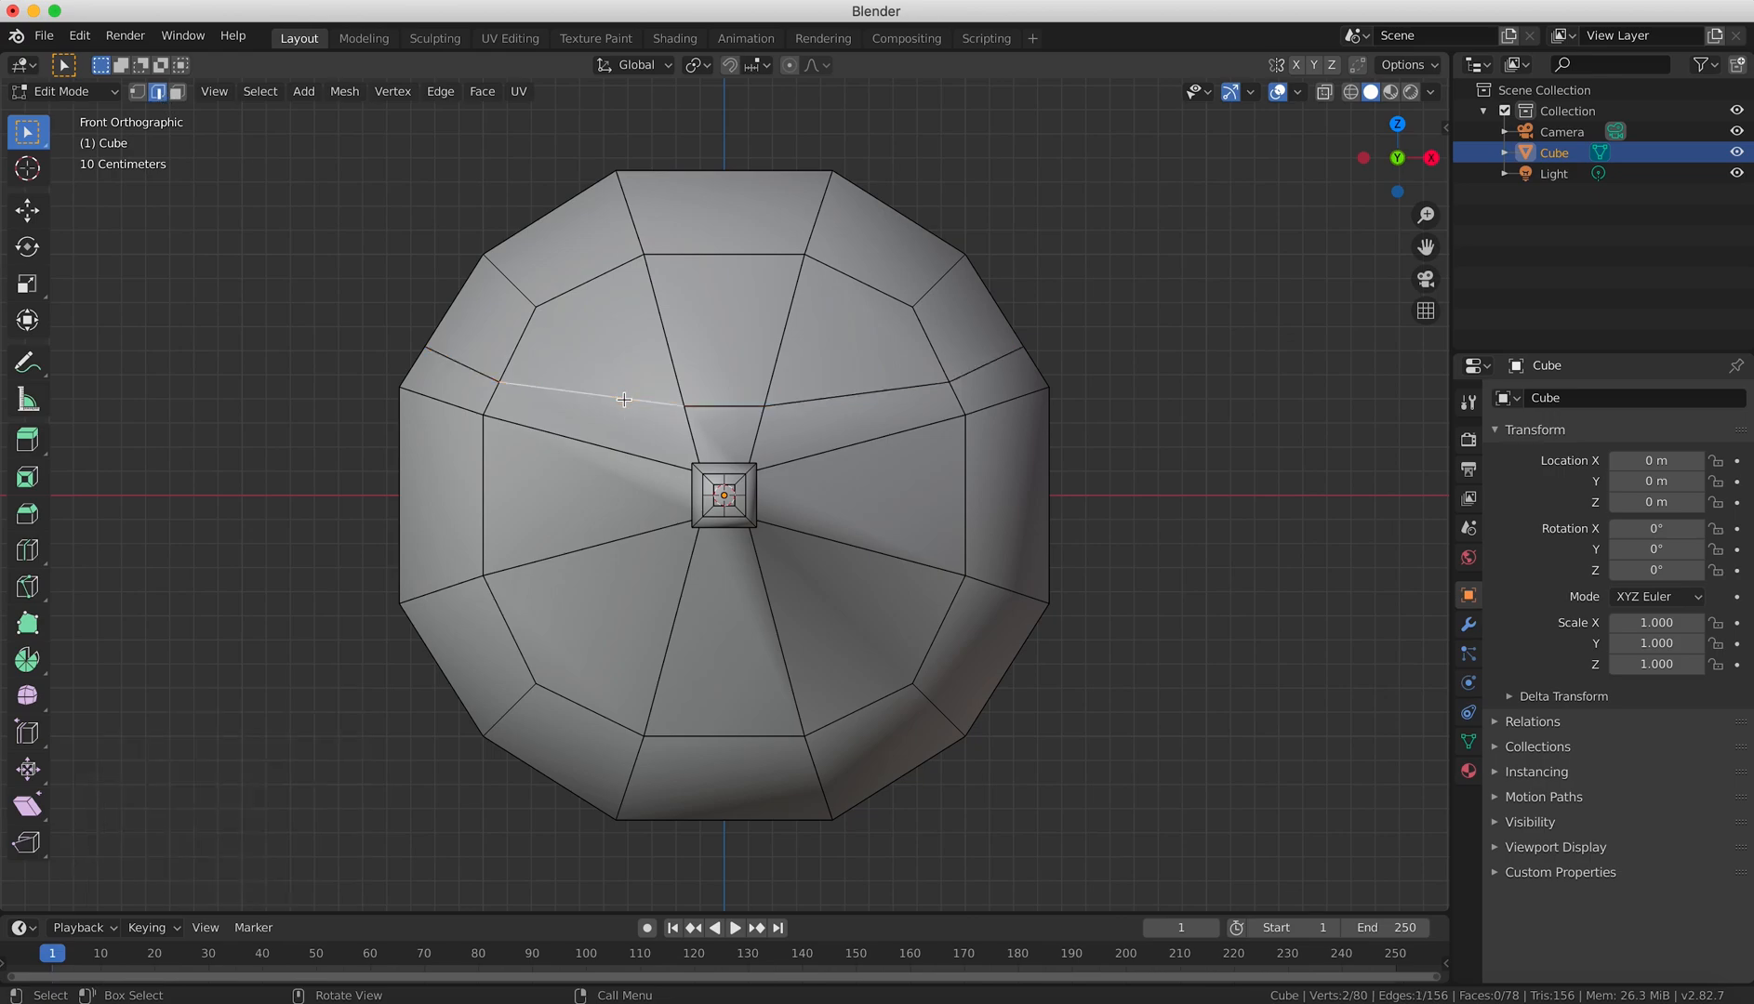
shift+click(829, 402)
click(630, 452)
shift+click(858, 450)
key(KP_3)
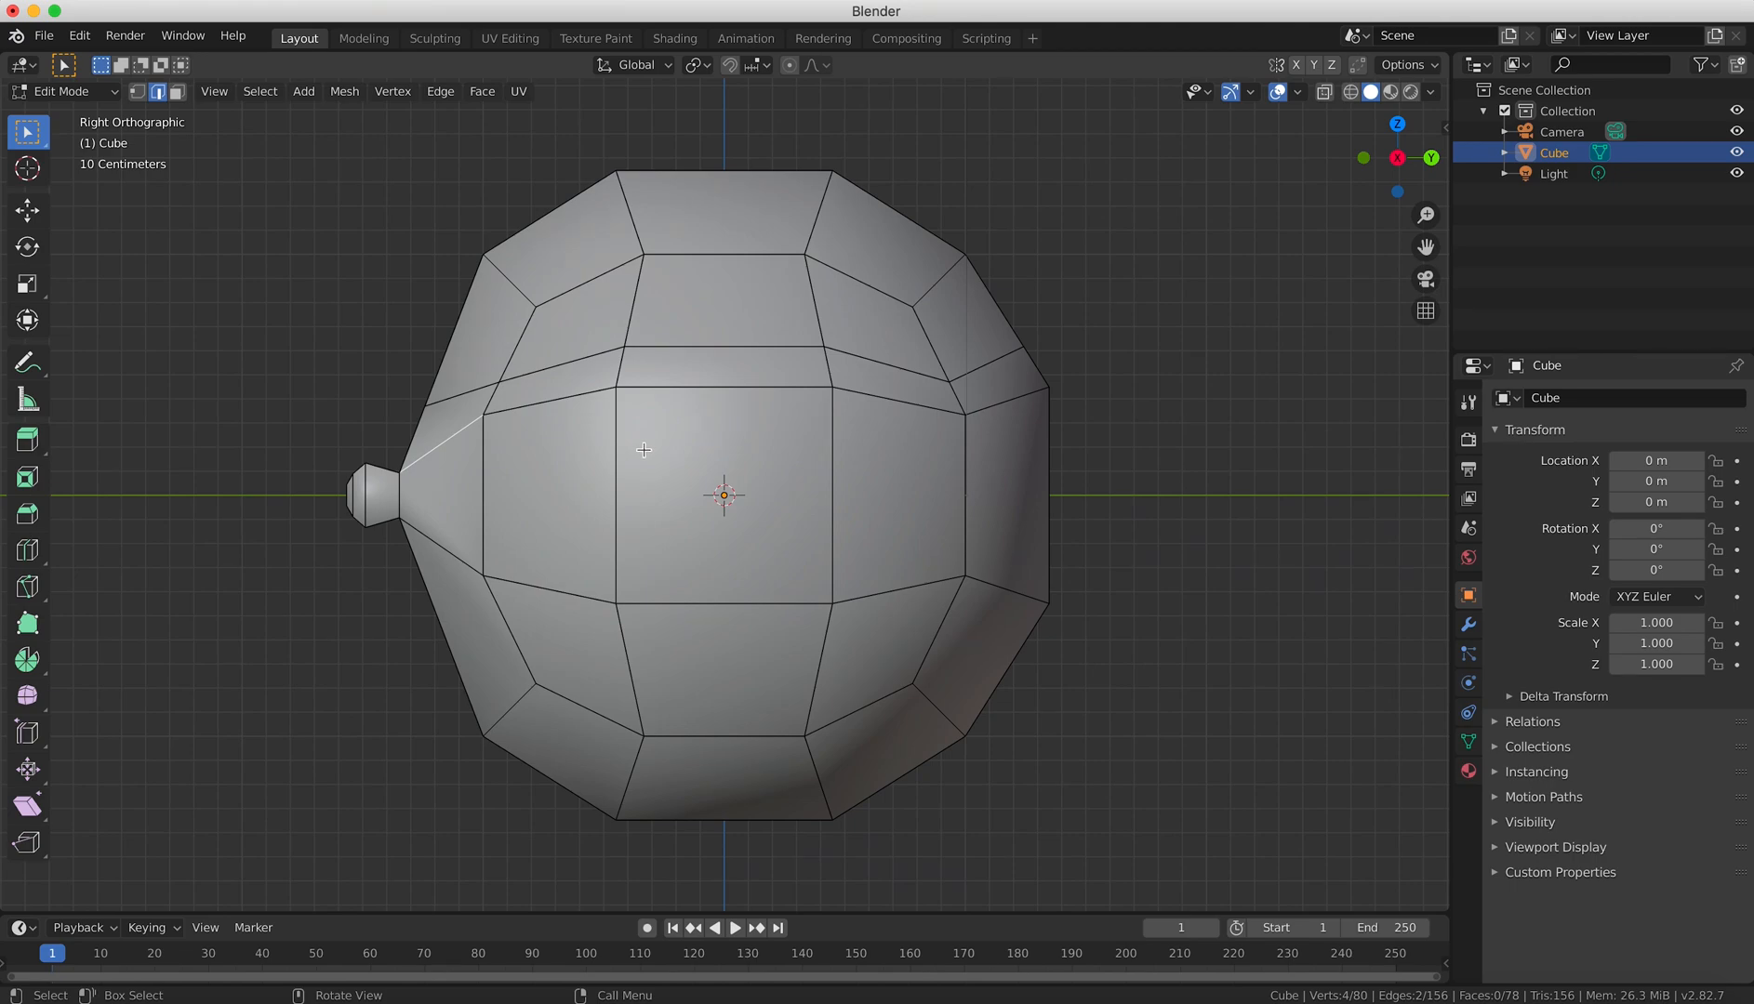
key(g)
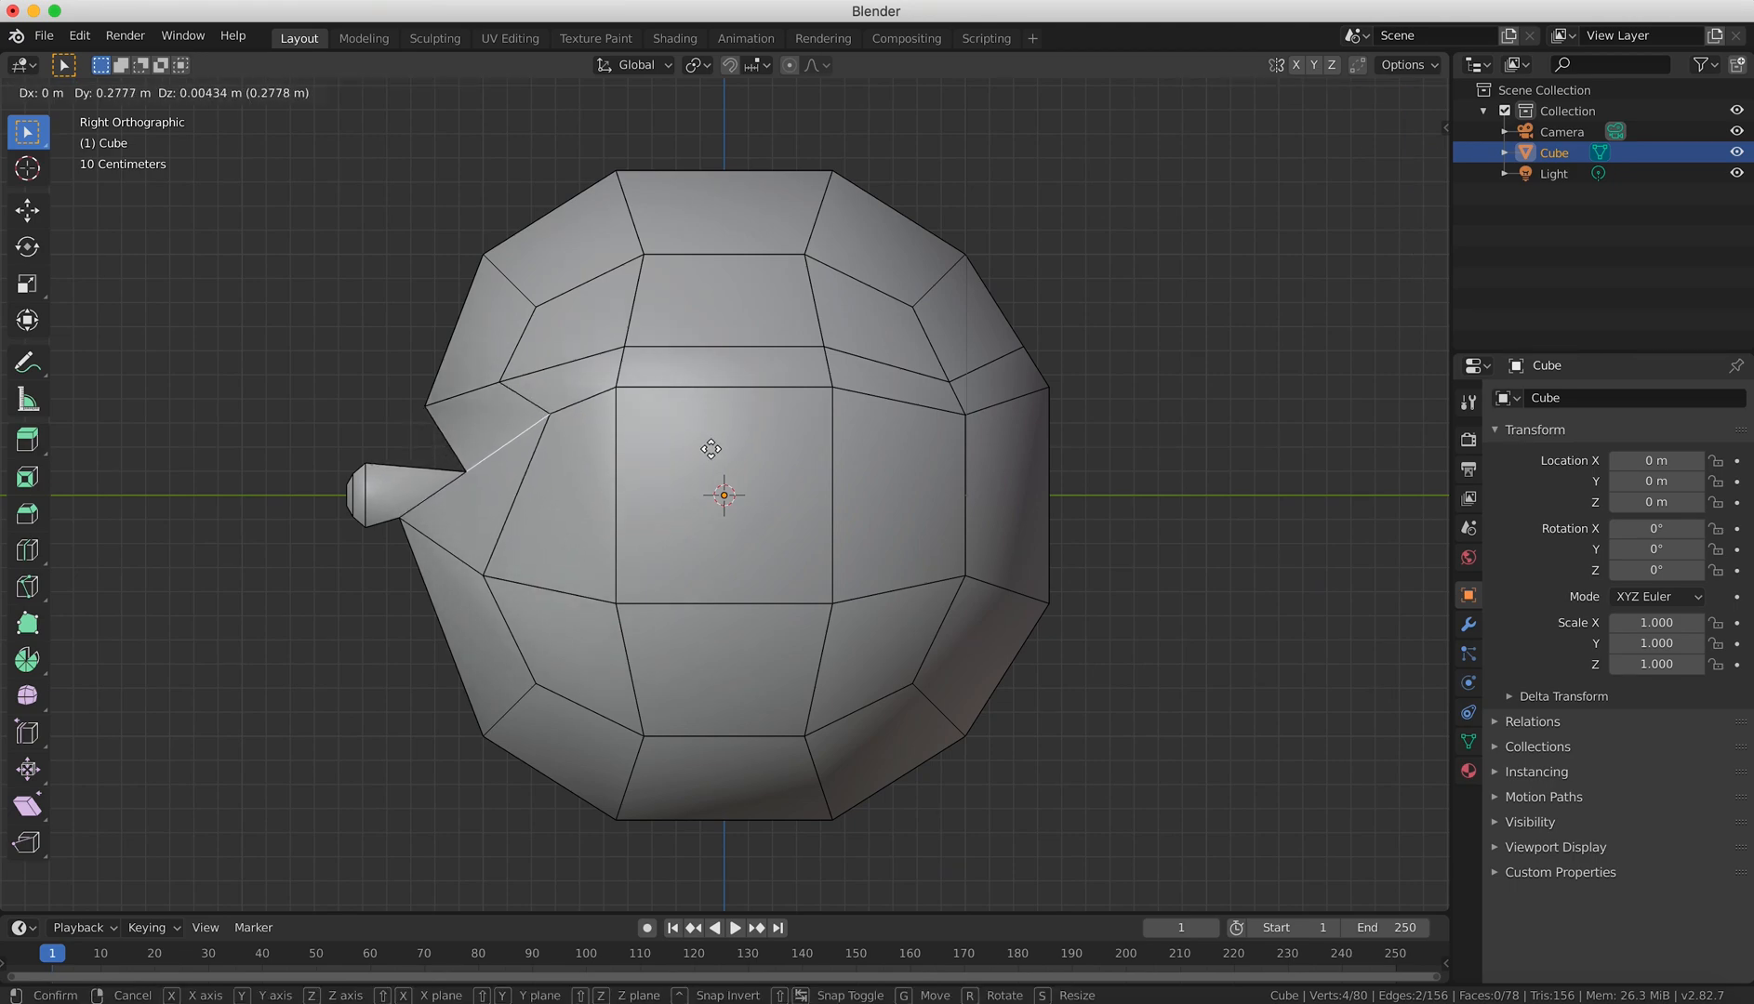
click(711, 447)
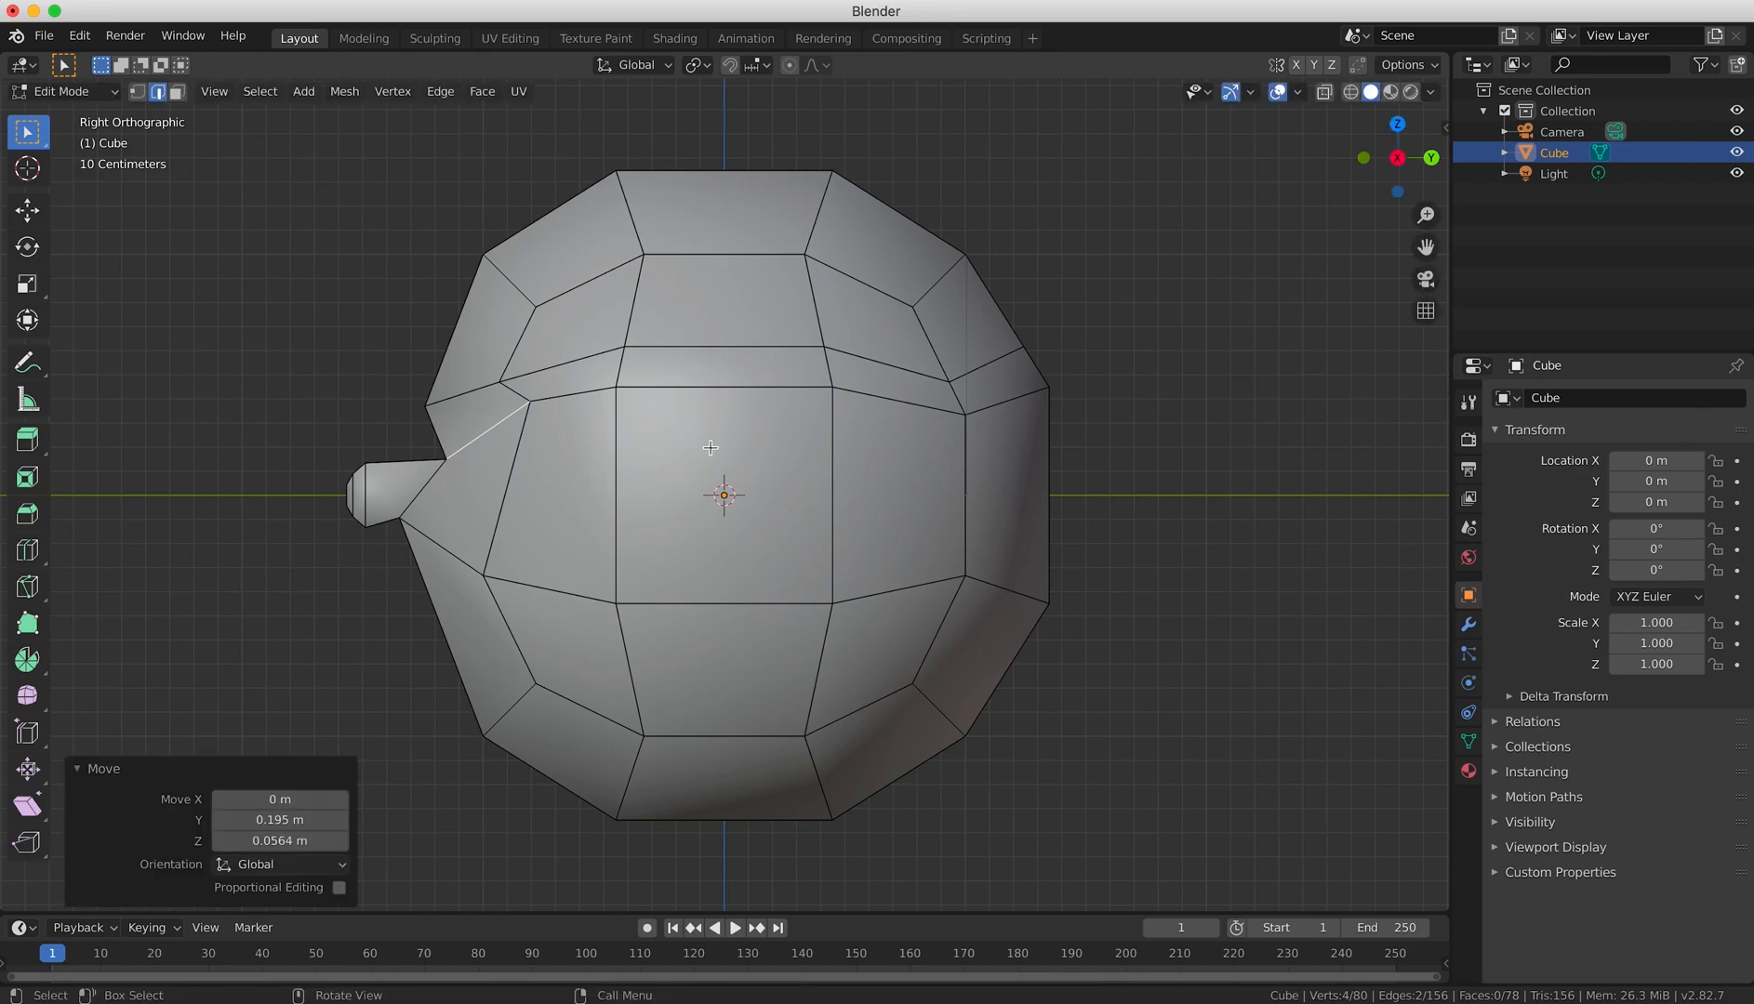
key(KP_1)
middle_drag(876, 489, 908, 512)
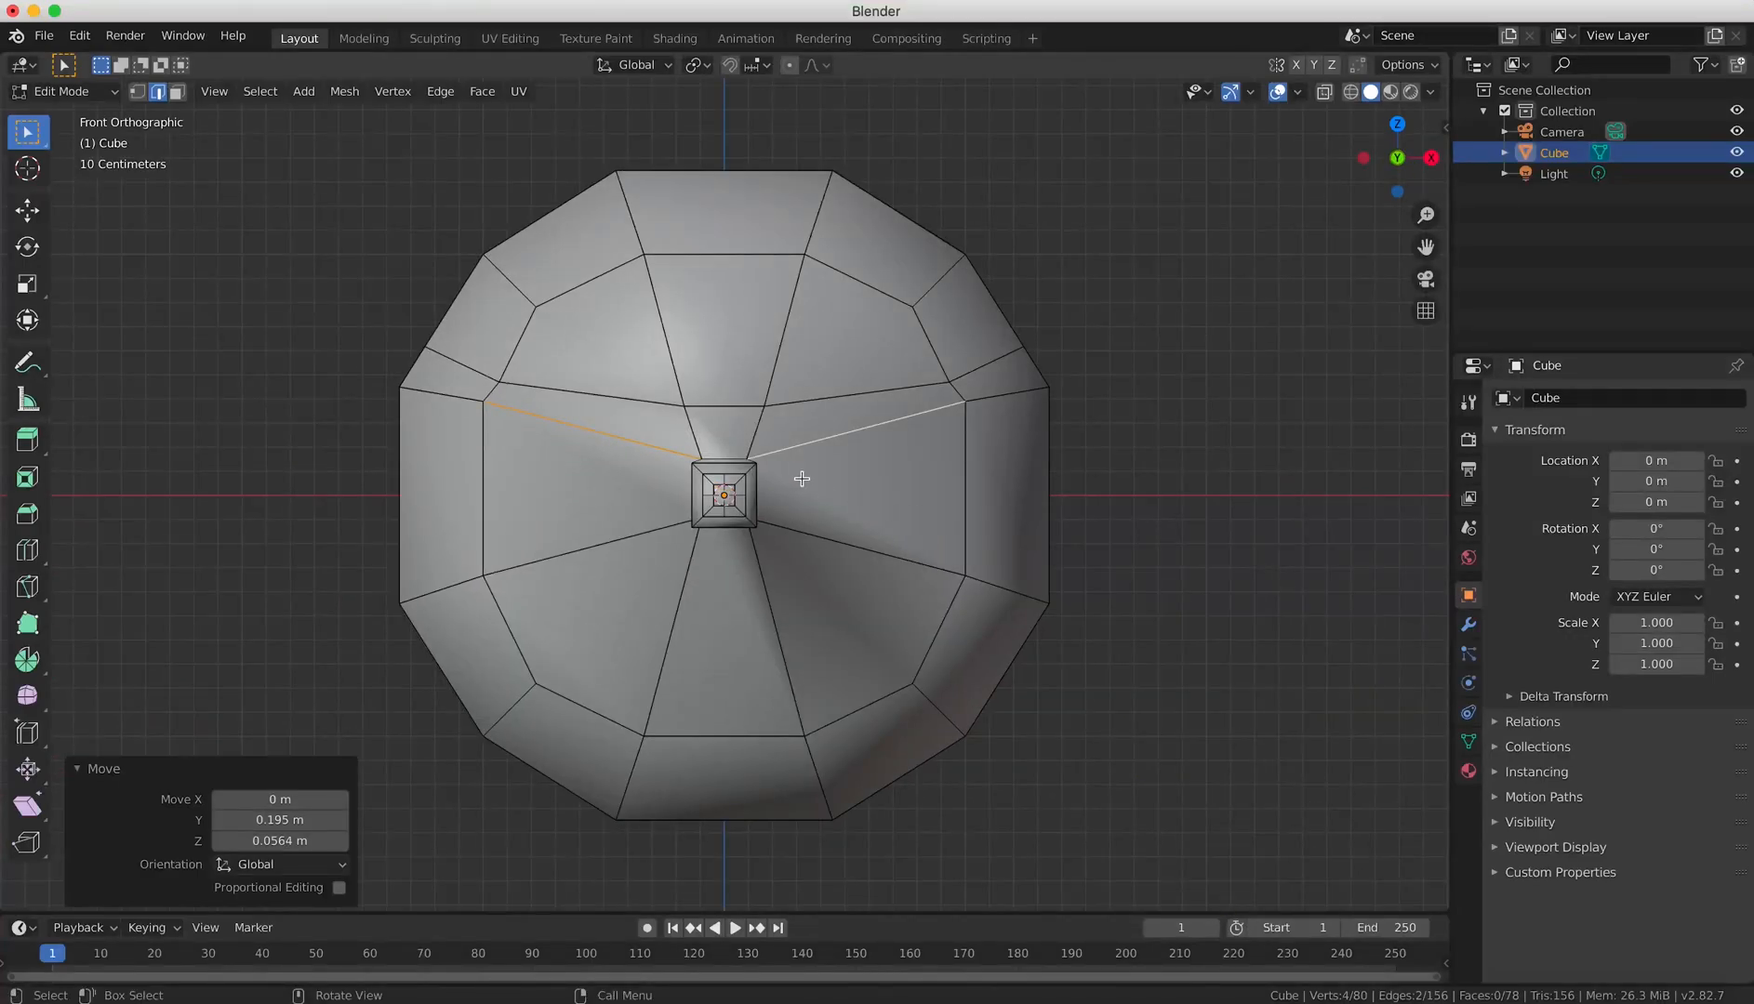
Add one vertical loop cut down the centre of the face through the nose, keeping its slide factor at 0.
key(ctrl+r)
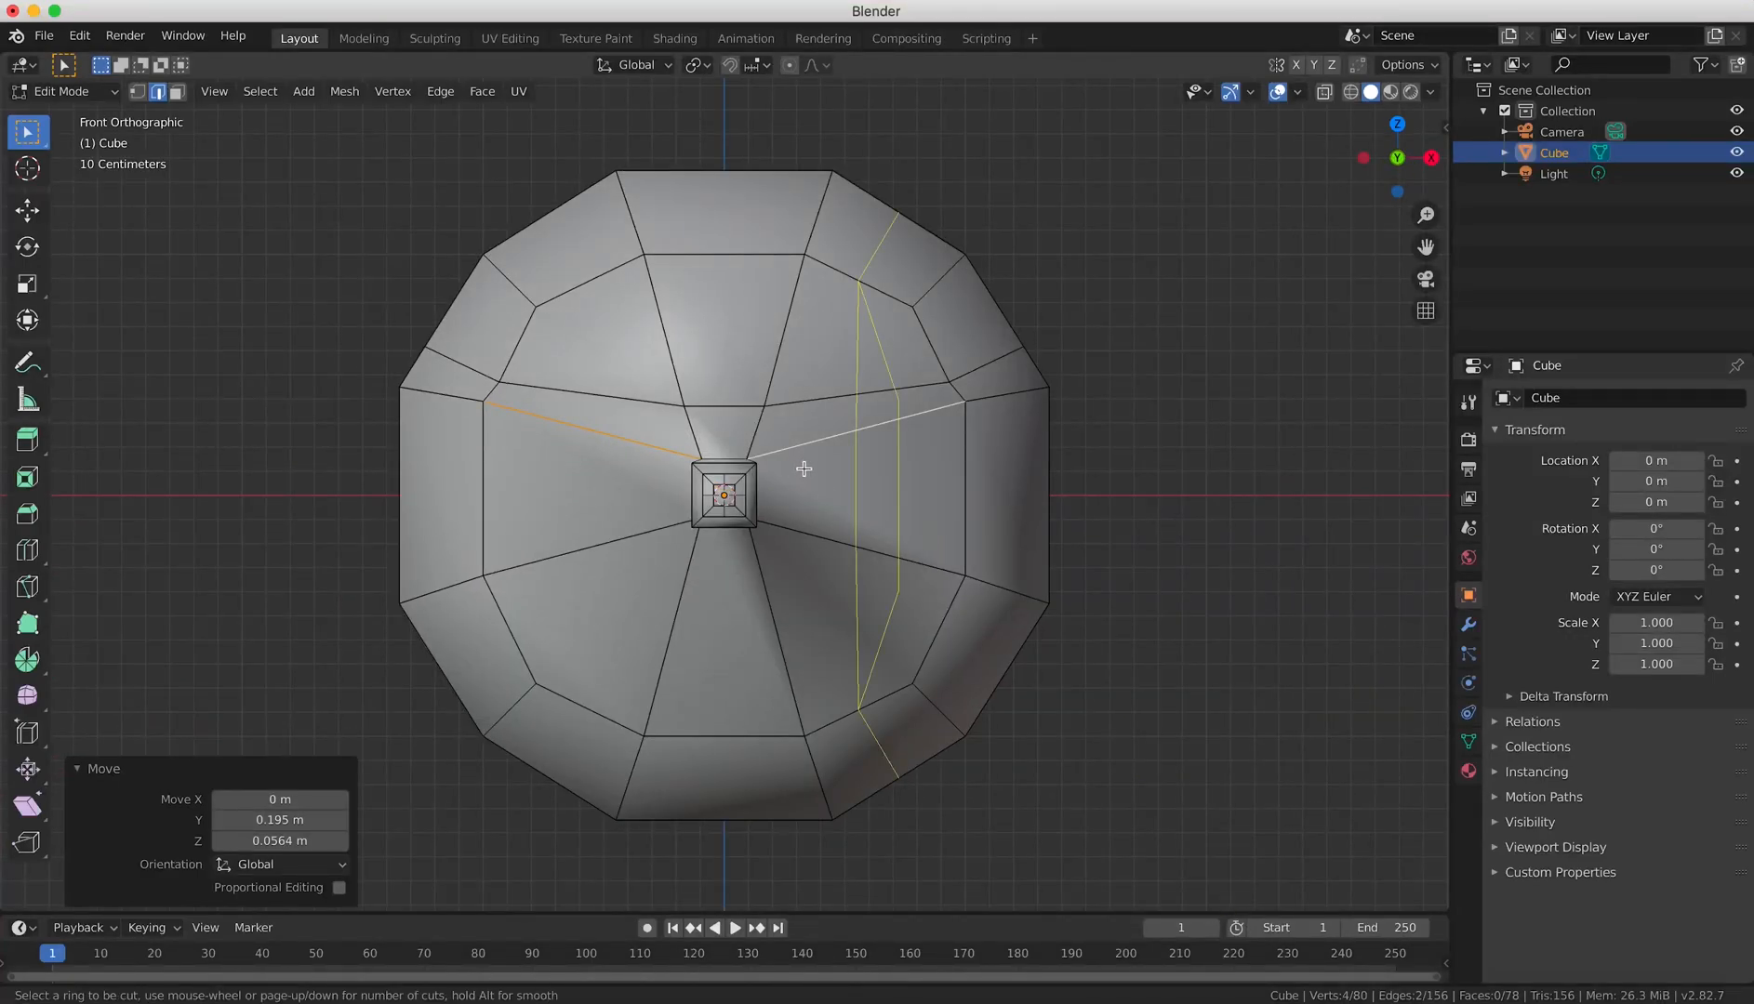
click(734, 526)
right_click(735, 527)
key(g)
key(g)
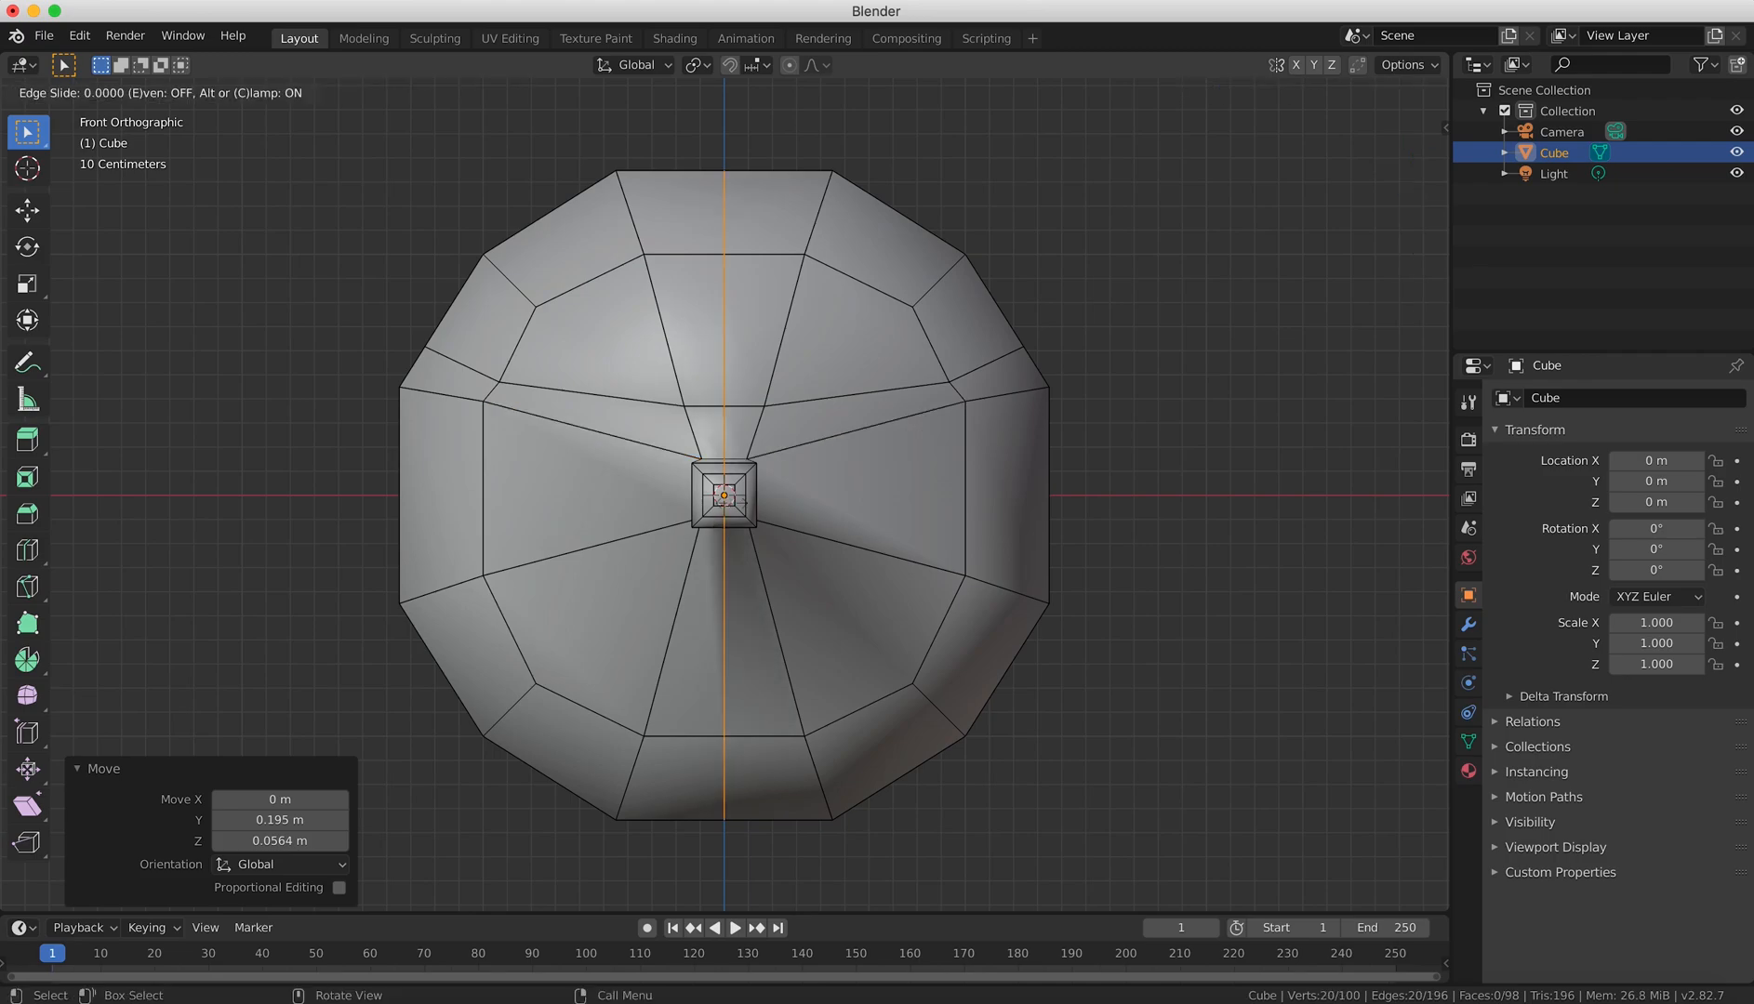
right_click(731, 502)
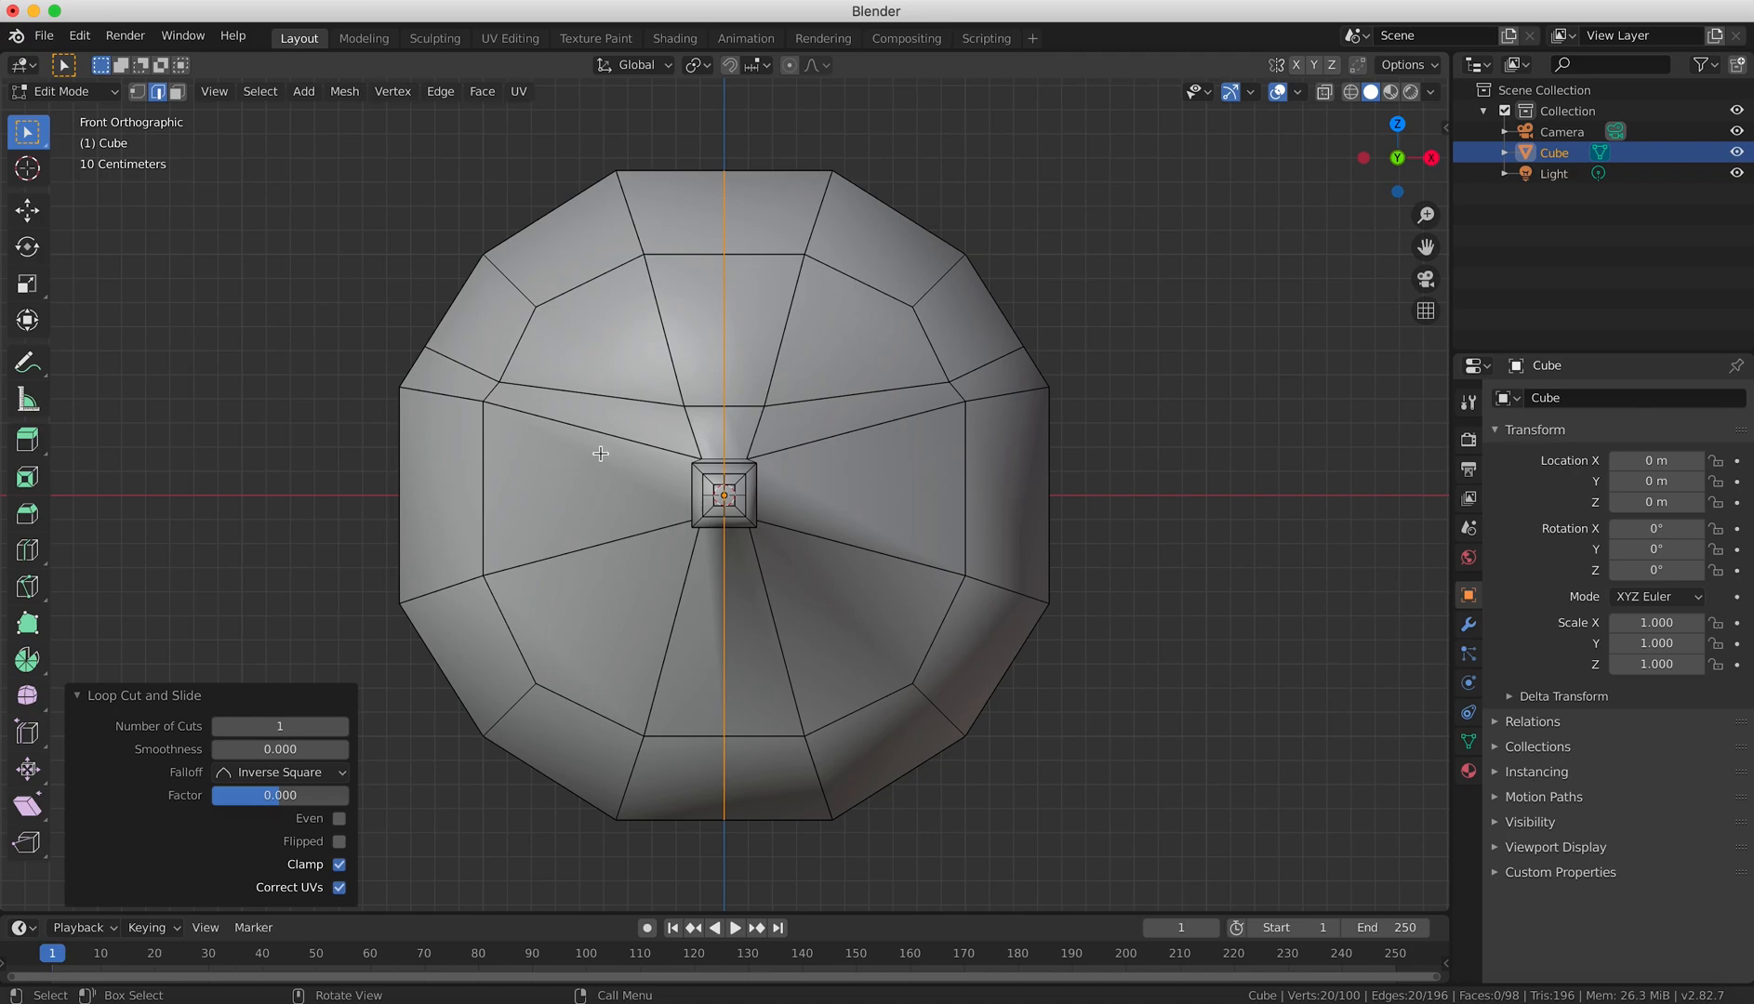
Add one horizontal loop cut around the head through the middle of the nose, with a slide factor of 0.
key(ctrl+r)
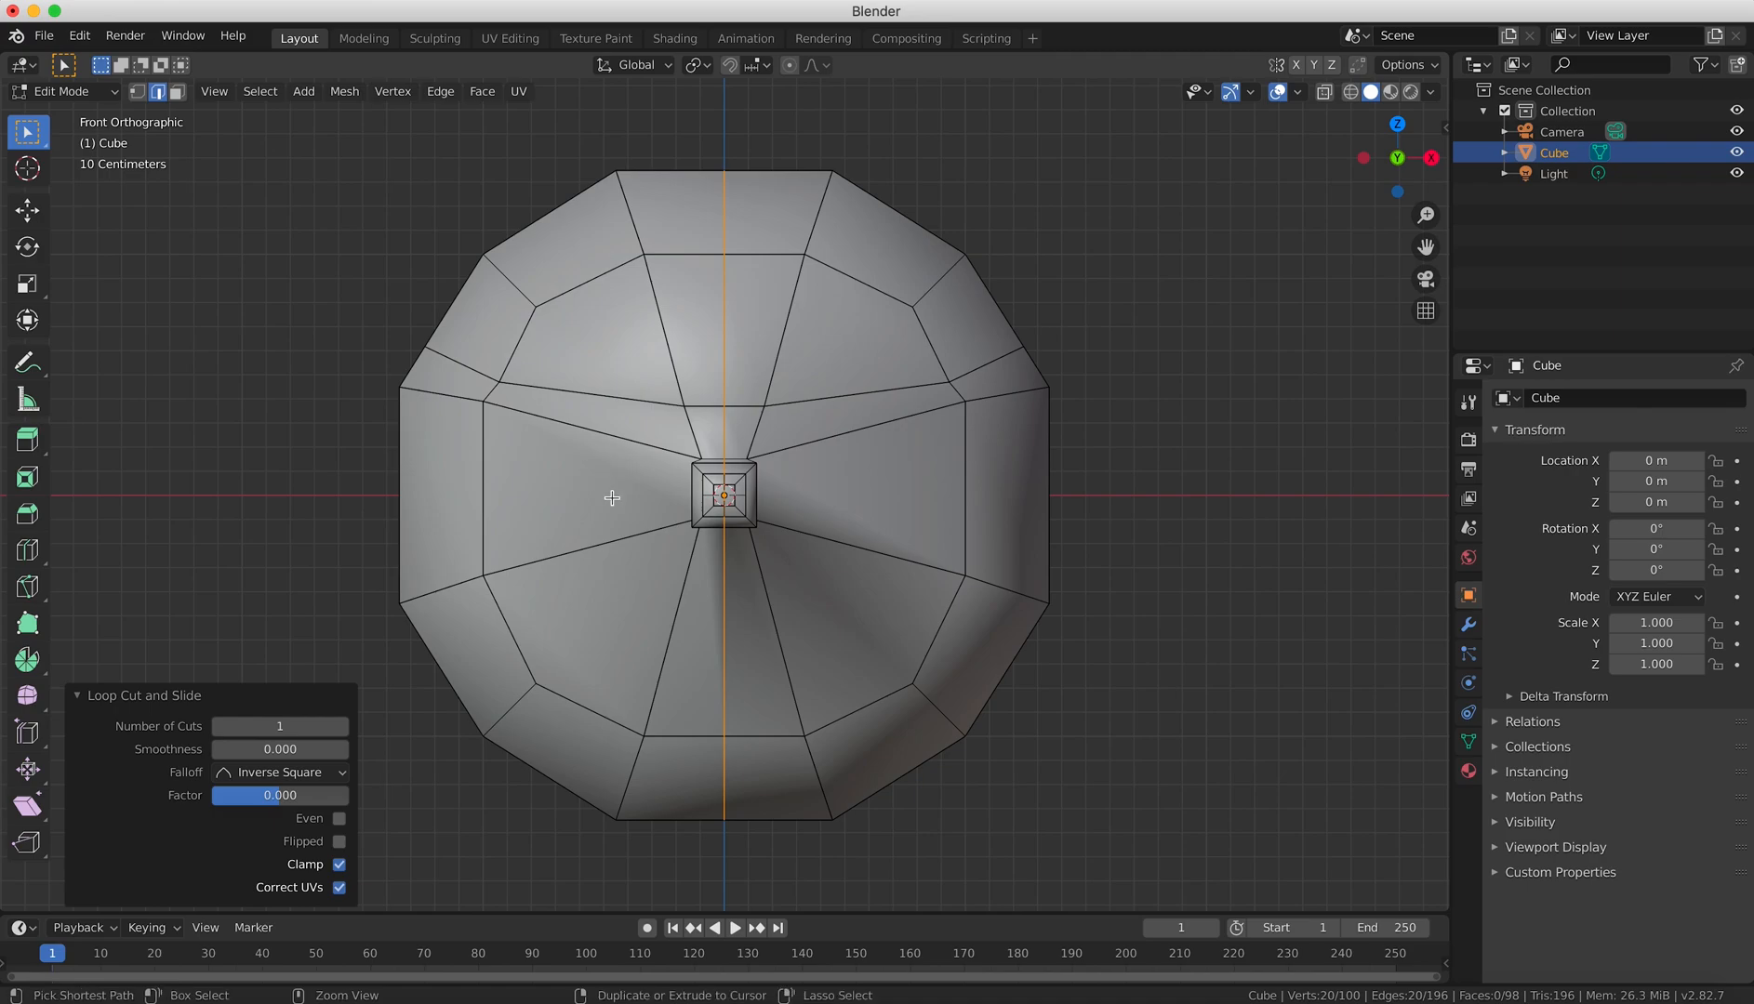
click(769, 496)
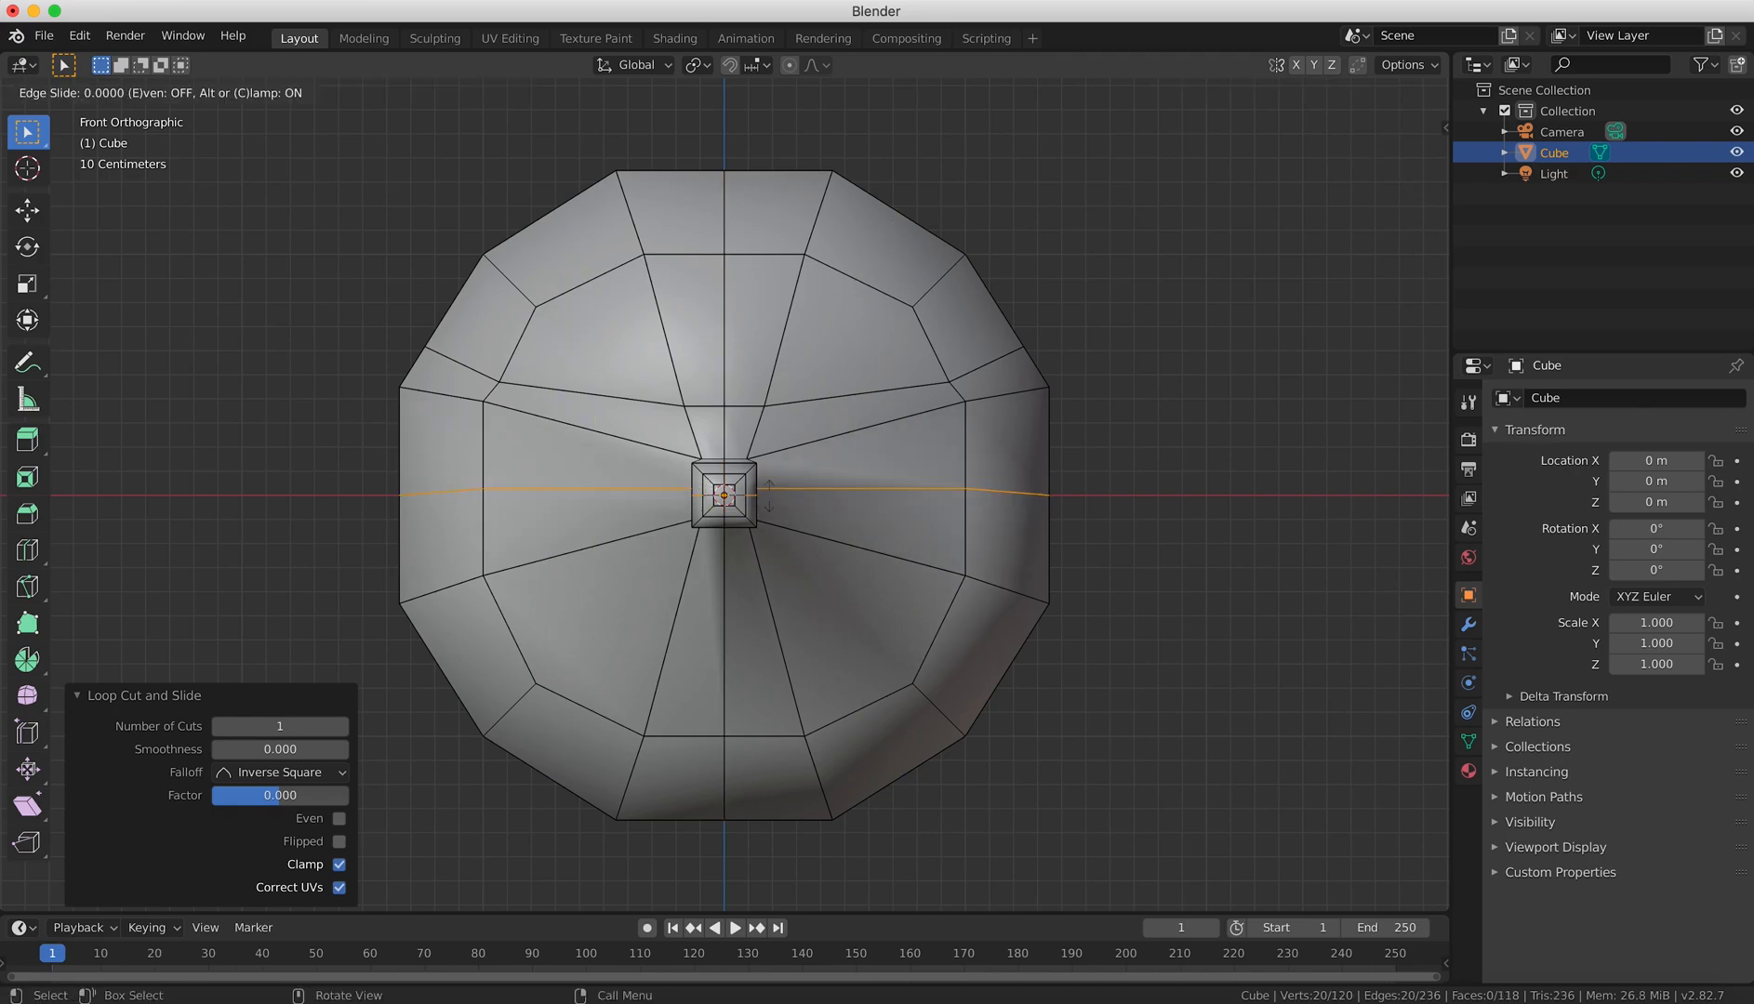
click(769, 496)
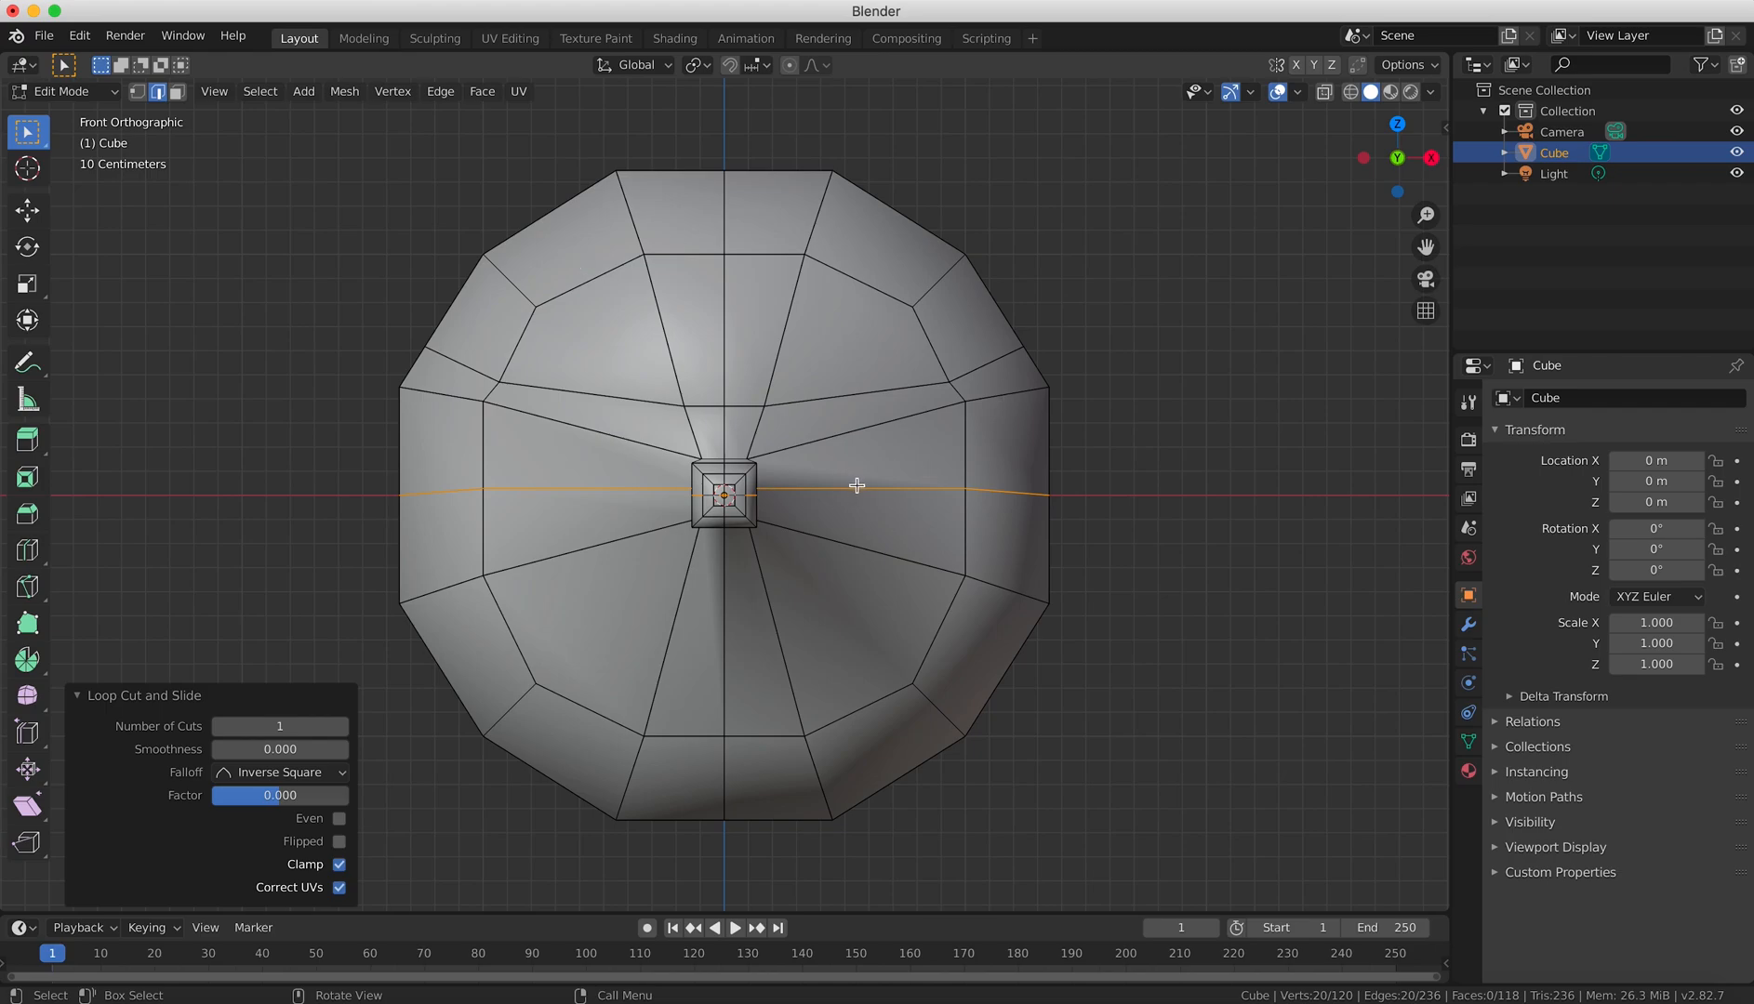
Add one horizontal loop cut across the face below the nose, slid to a factor of about -0.006.
key(ctrl)
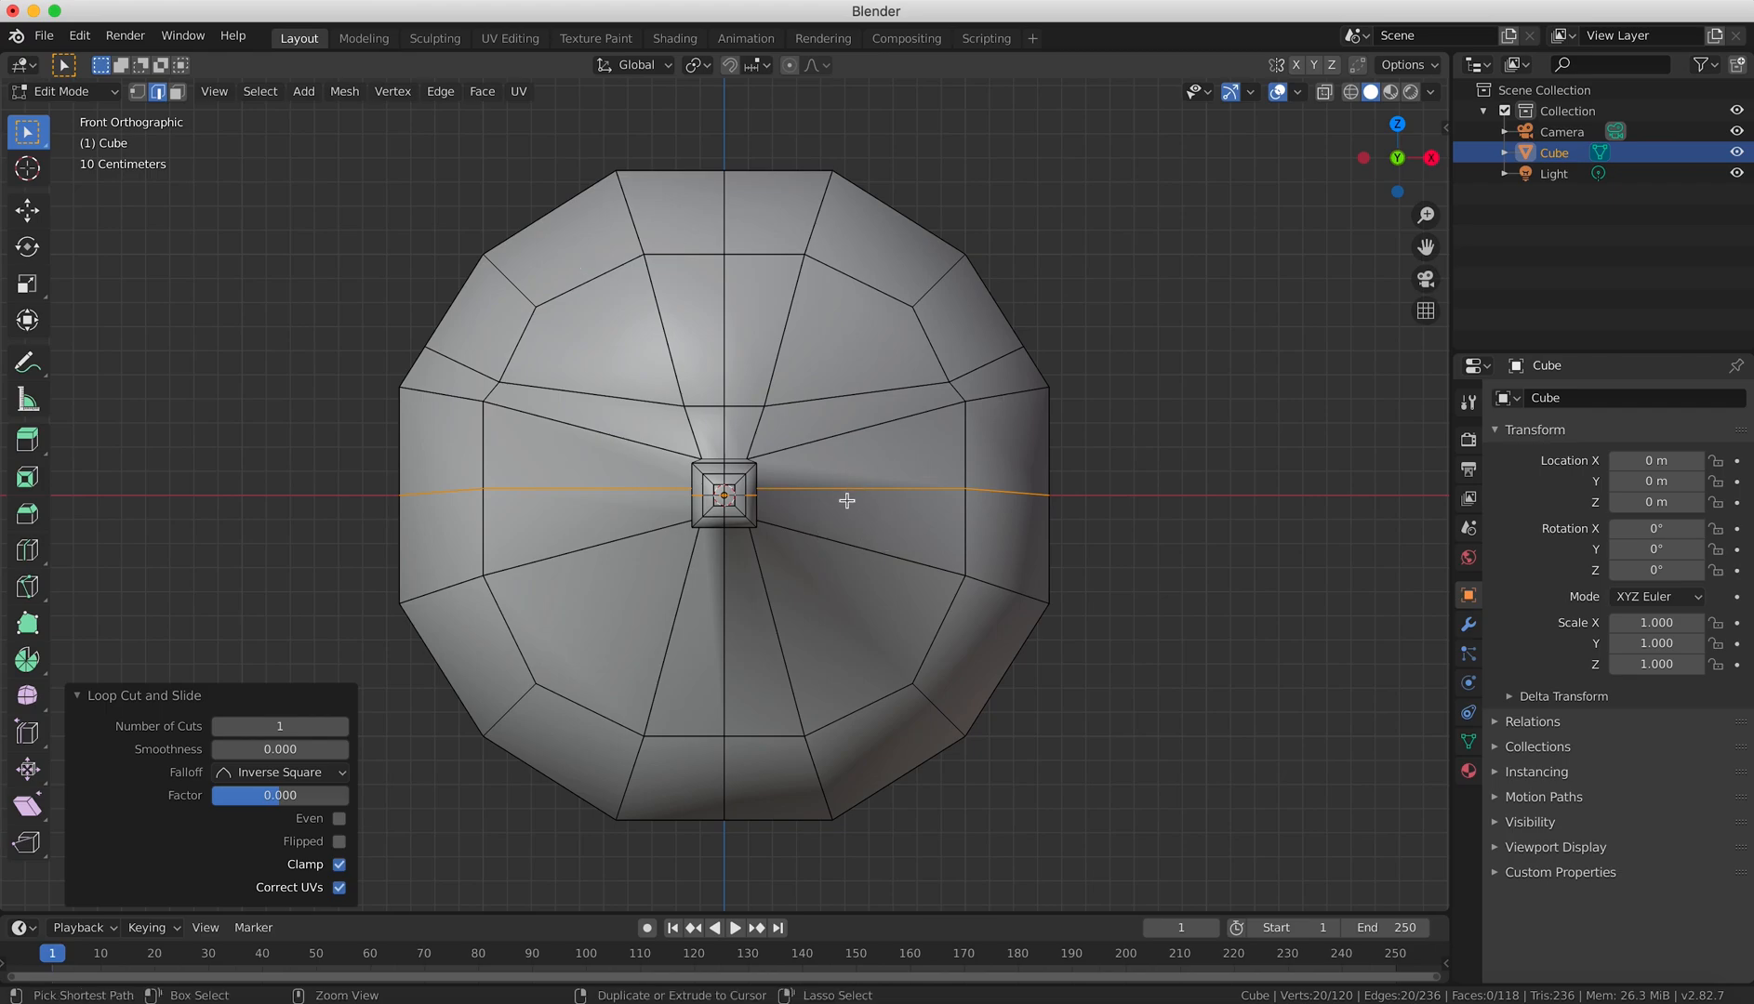
key(ctrl)
key(ctrl+r)
click(779, 620)
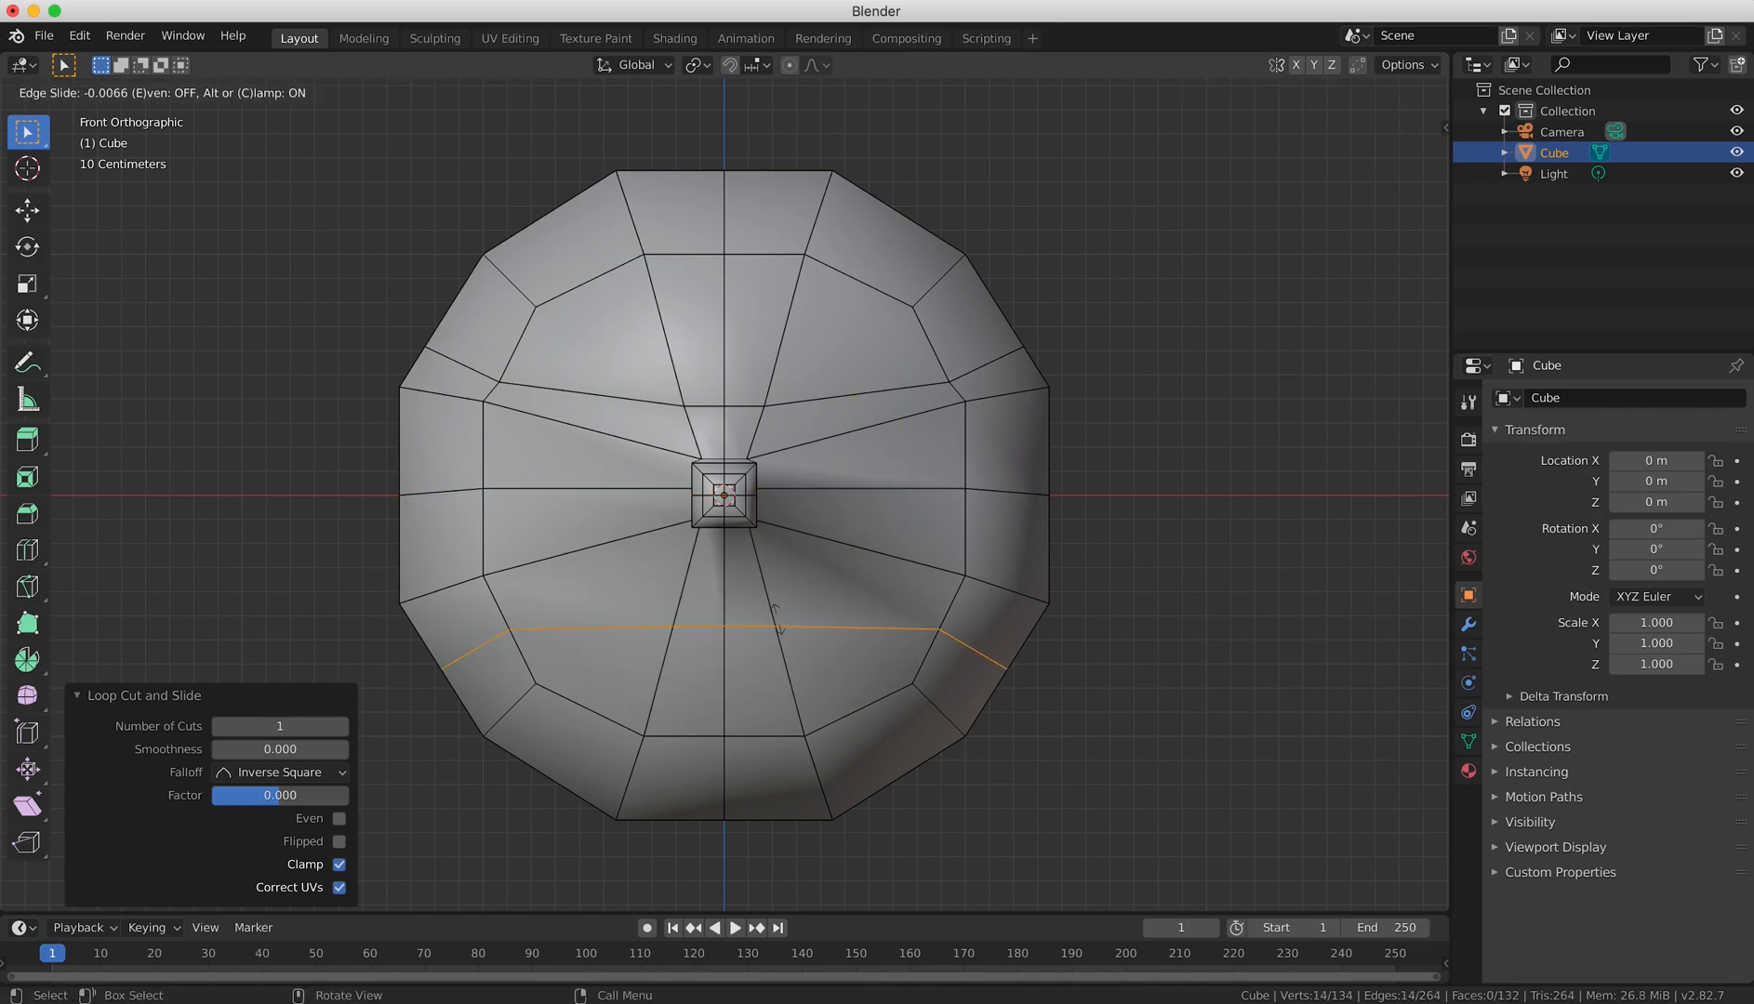
click(781, 619)
Add a second horizontal loop cut just beneath the one below the nose, slid to a factor of about -0.269.
key(ctrl+r)
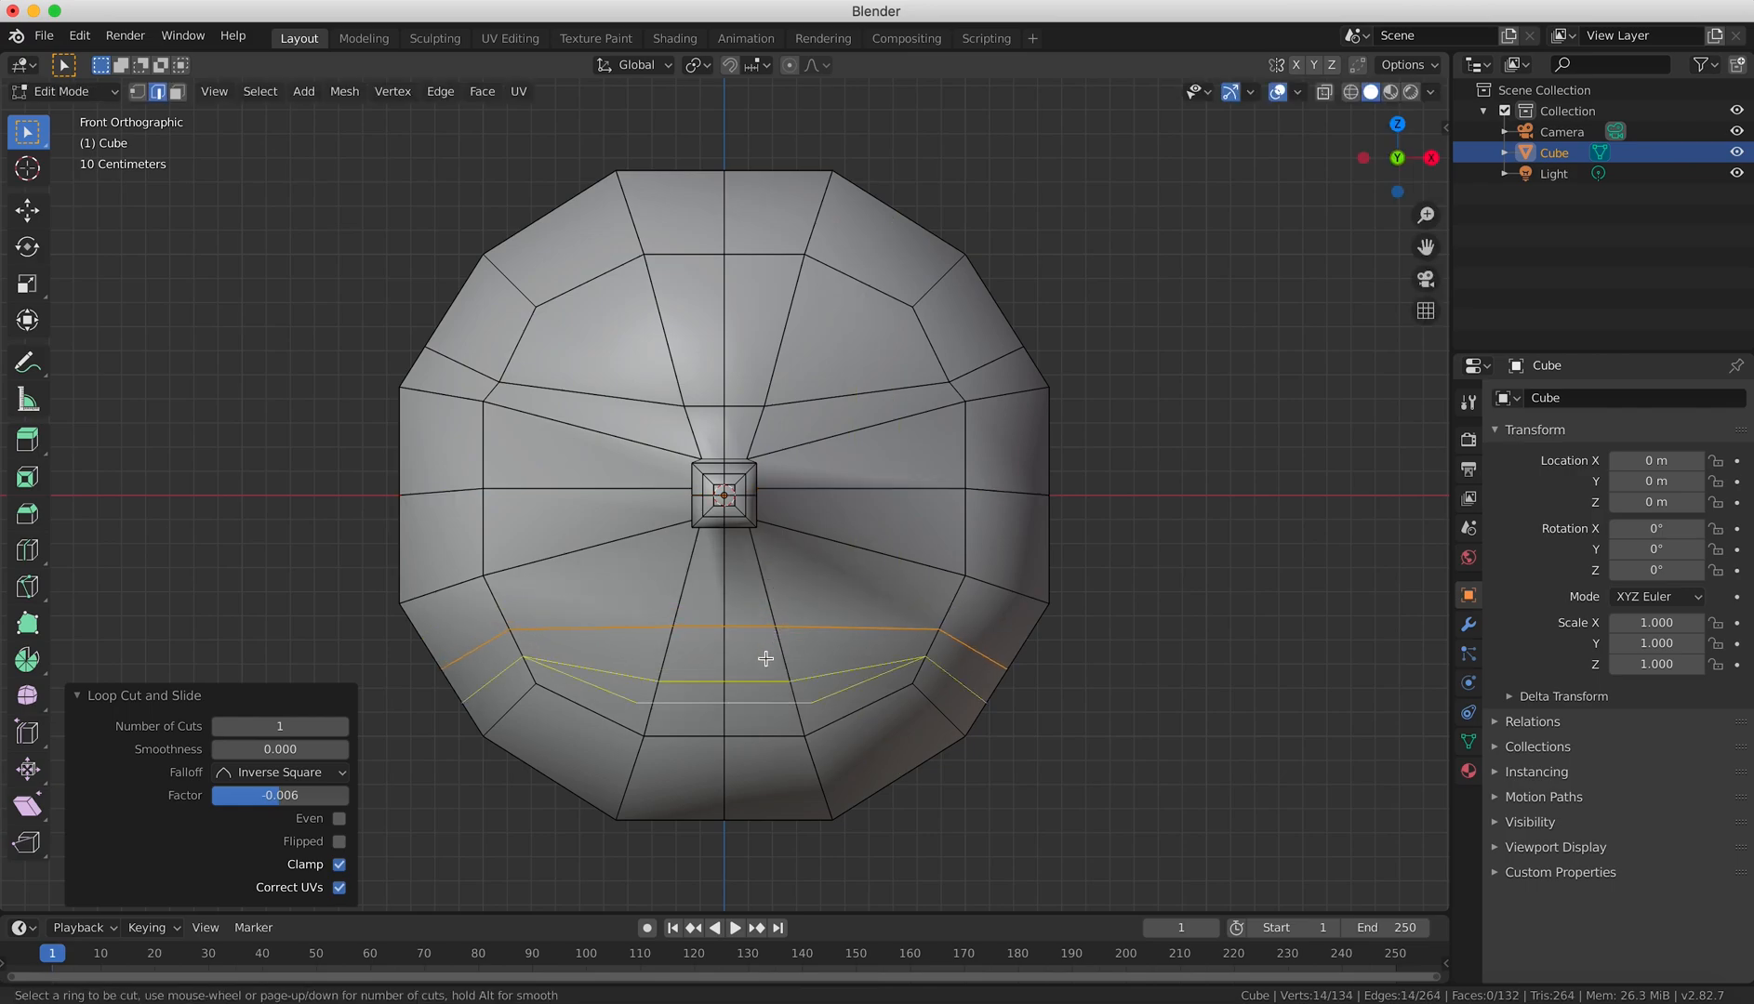
click(770, 657)
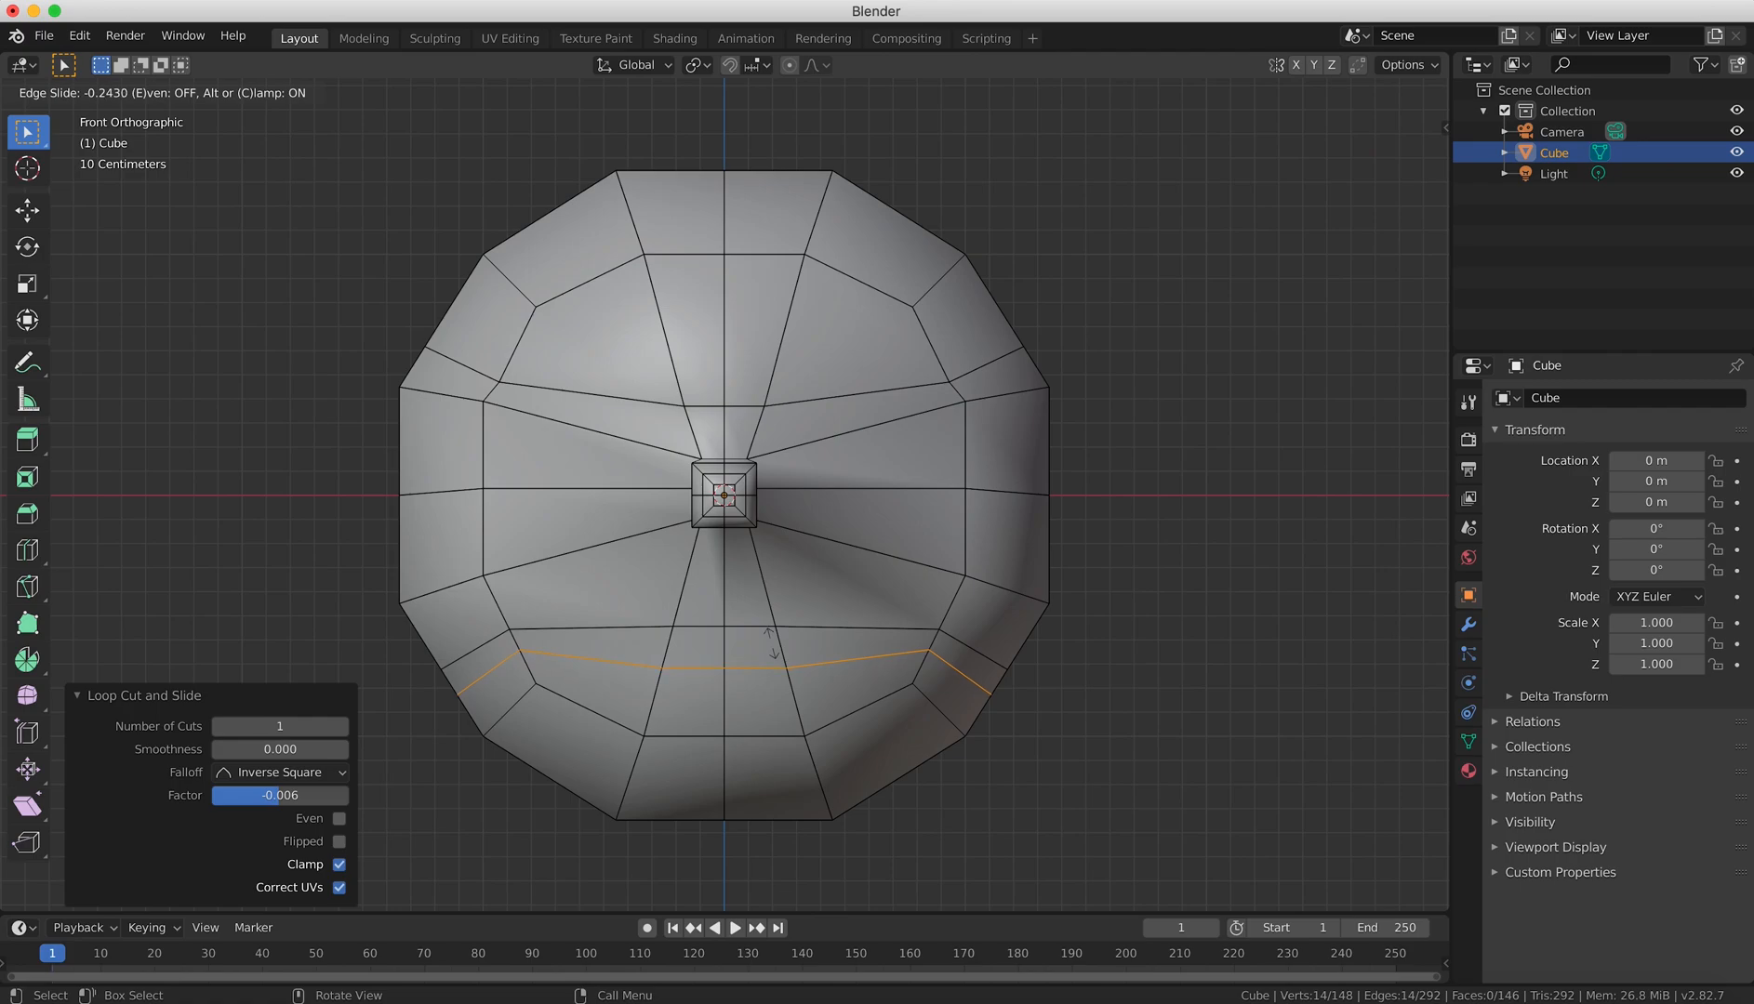
click(772, 642)
In vertex selection, select the four corner vertices of the nose's middle ring and scale them to 0.75.
scroll(795, 521, up, 8)
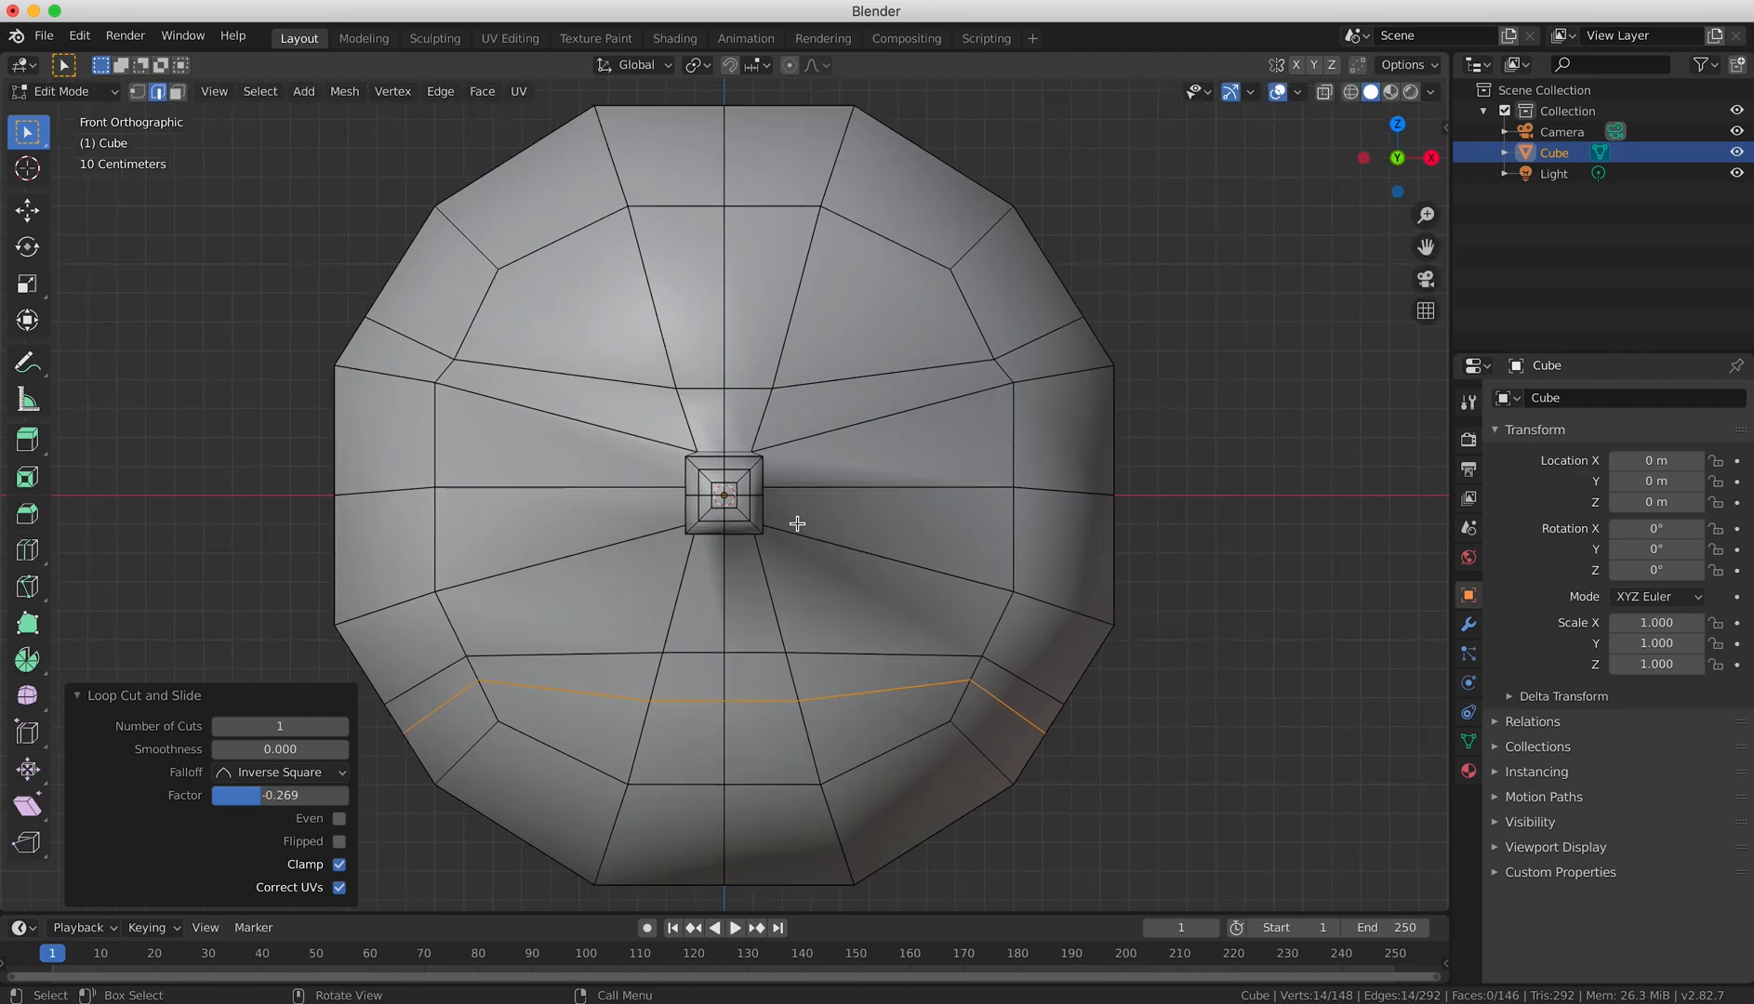
click(137, 91)
click(632, 403)
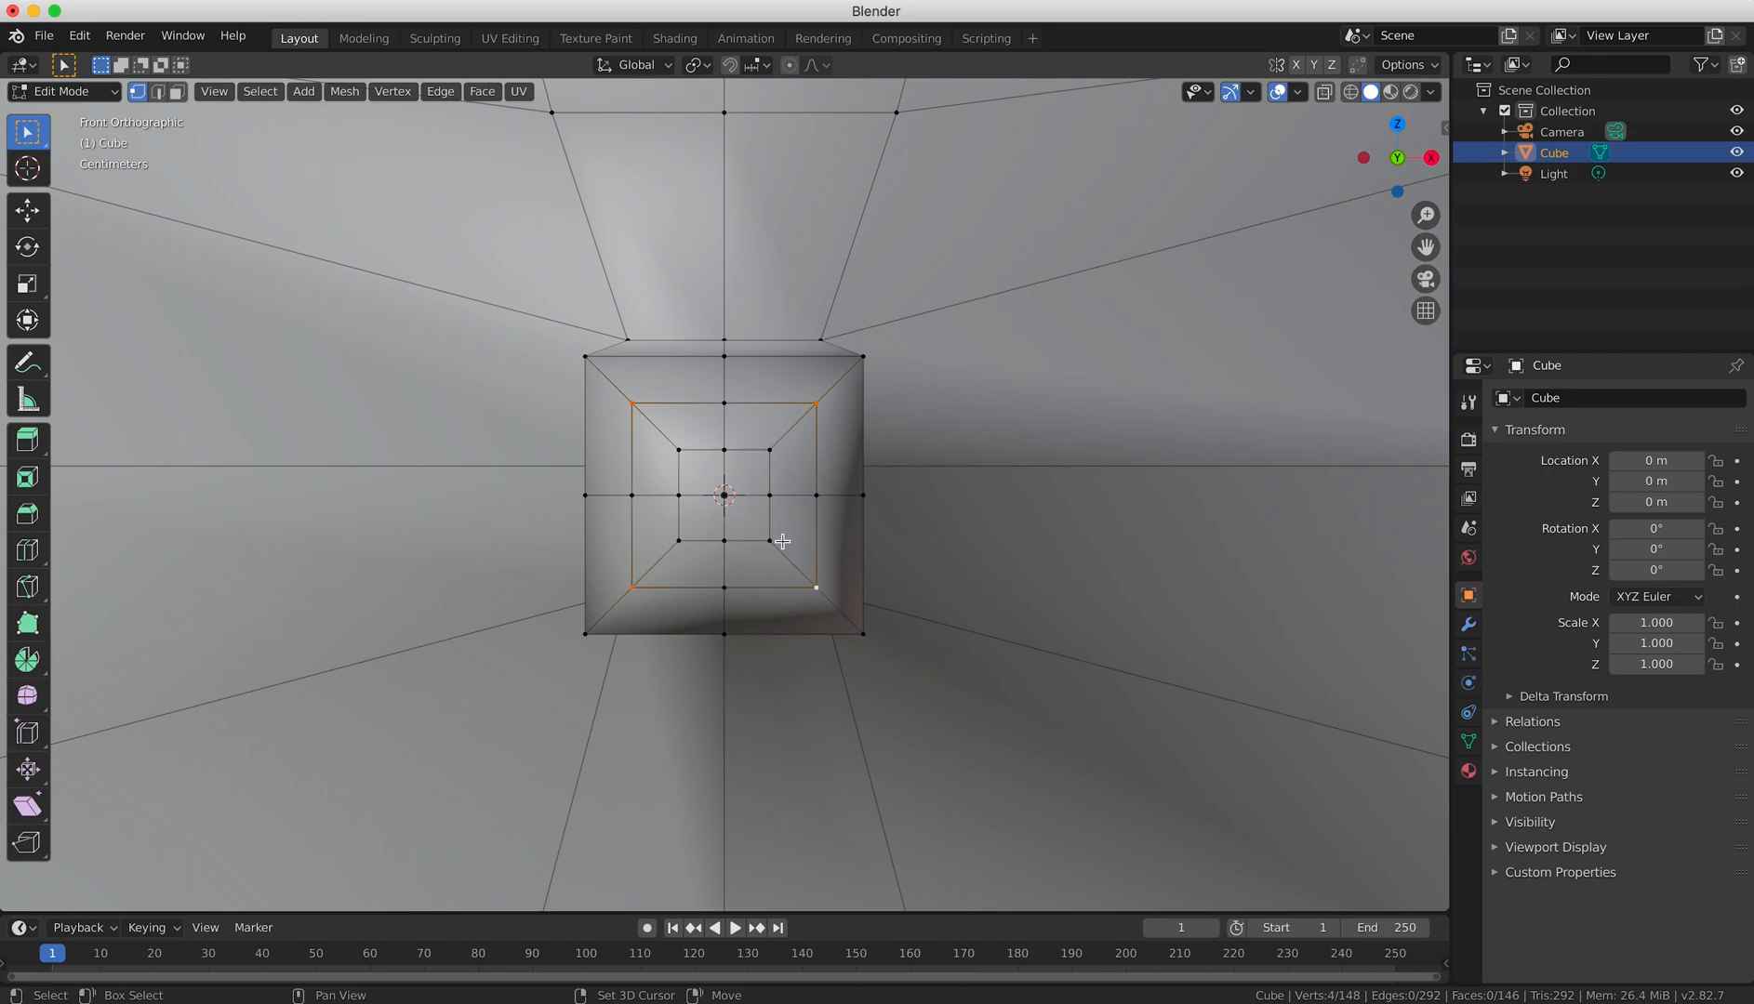
text(s.75)
key(Return)
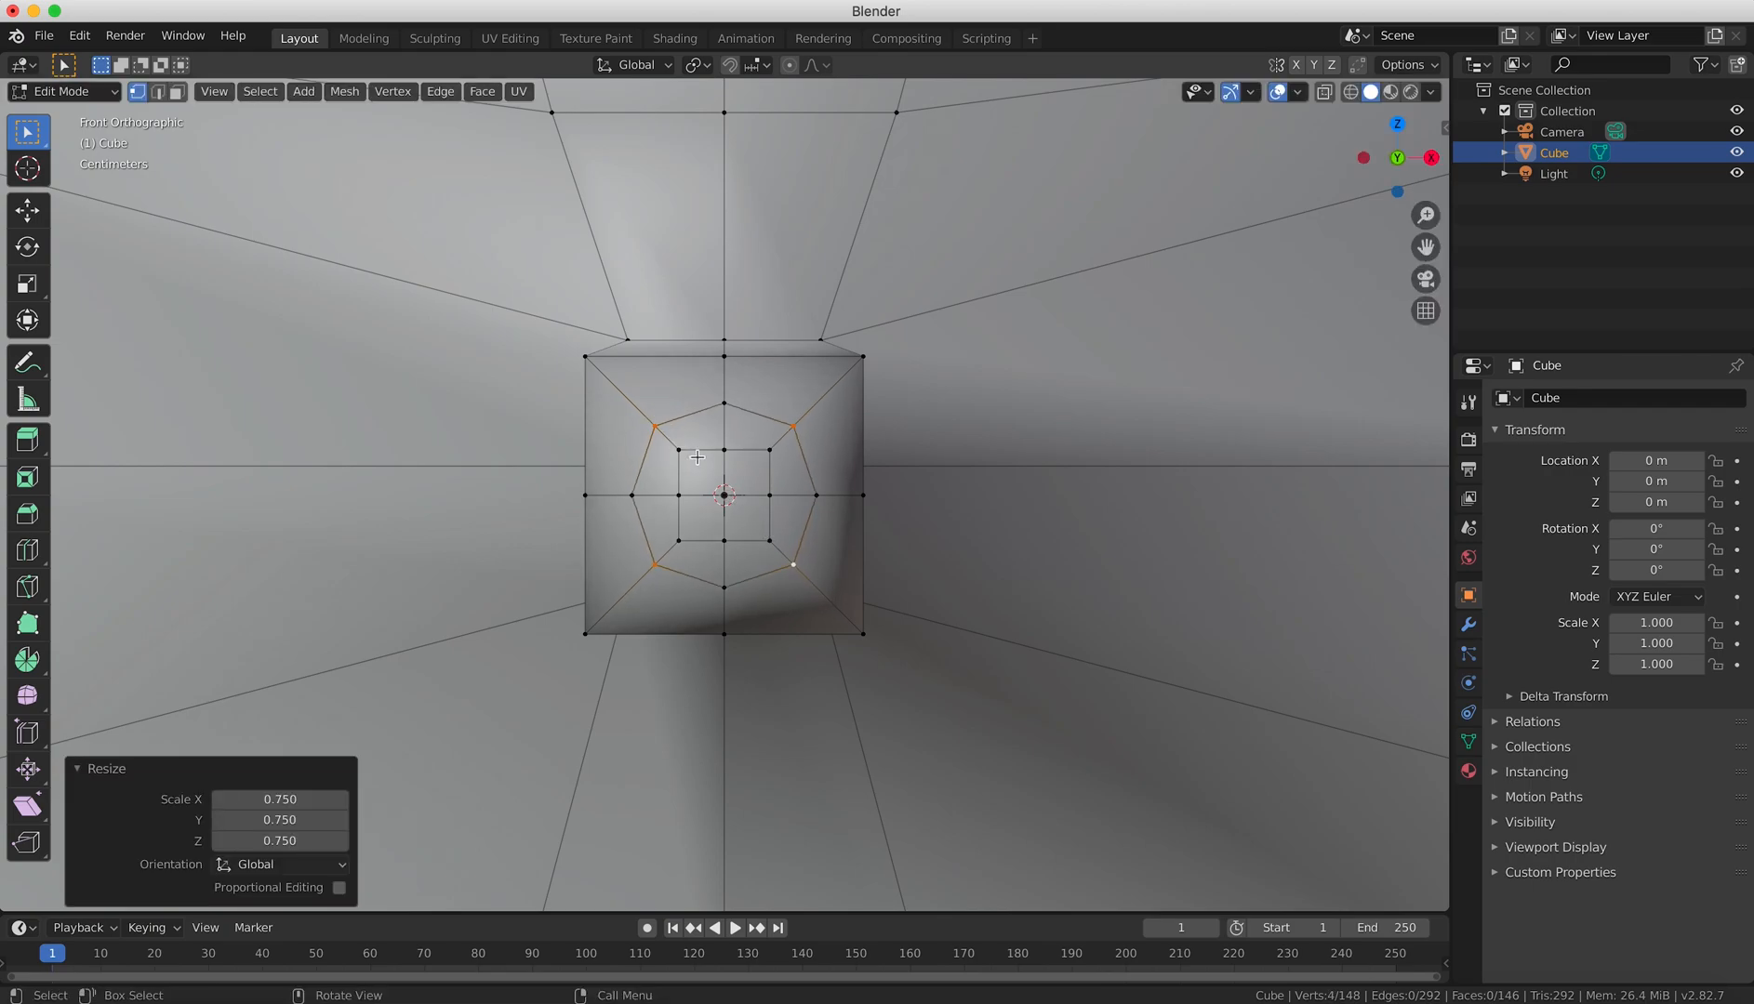
Select the four corner vertices of the nose's innermost ring and scale them to about 0.642.
click(679, 450)
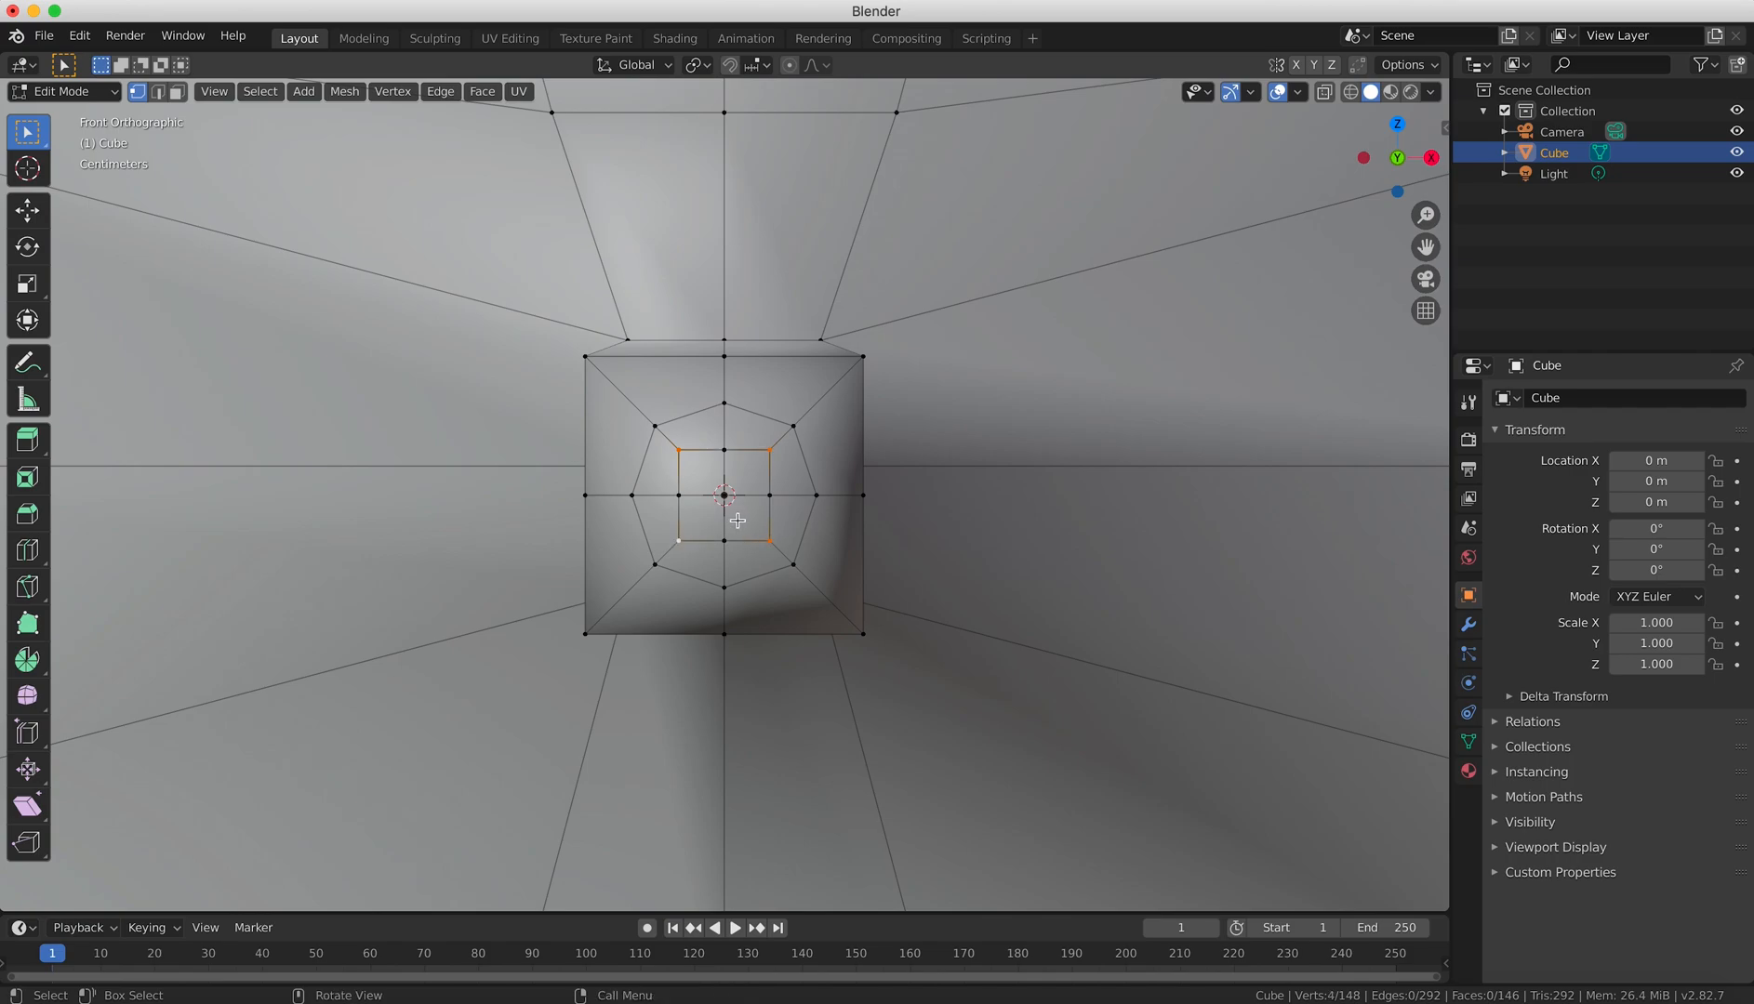
key(s)
click(732, 512)
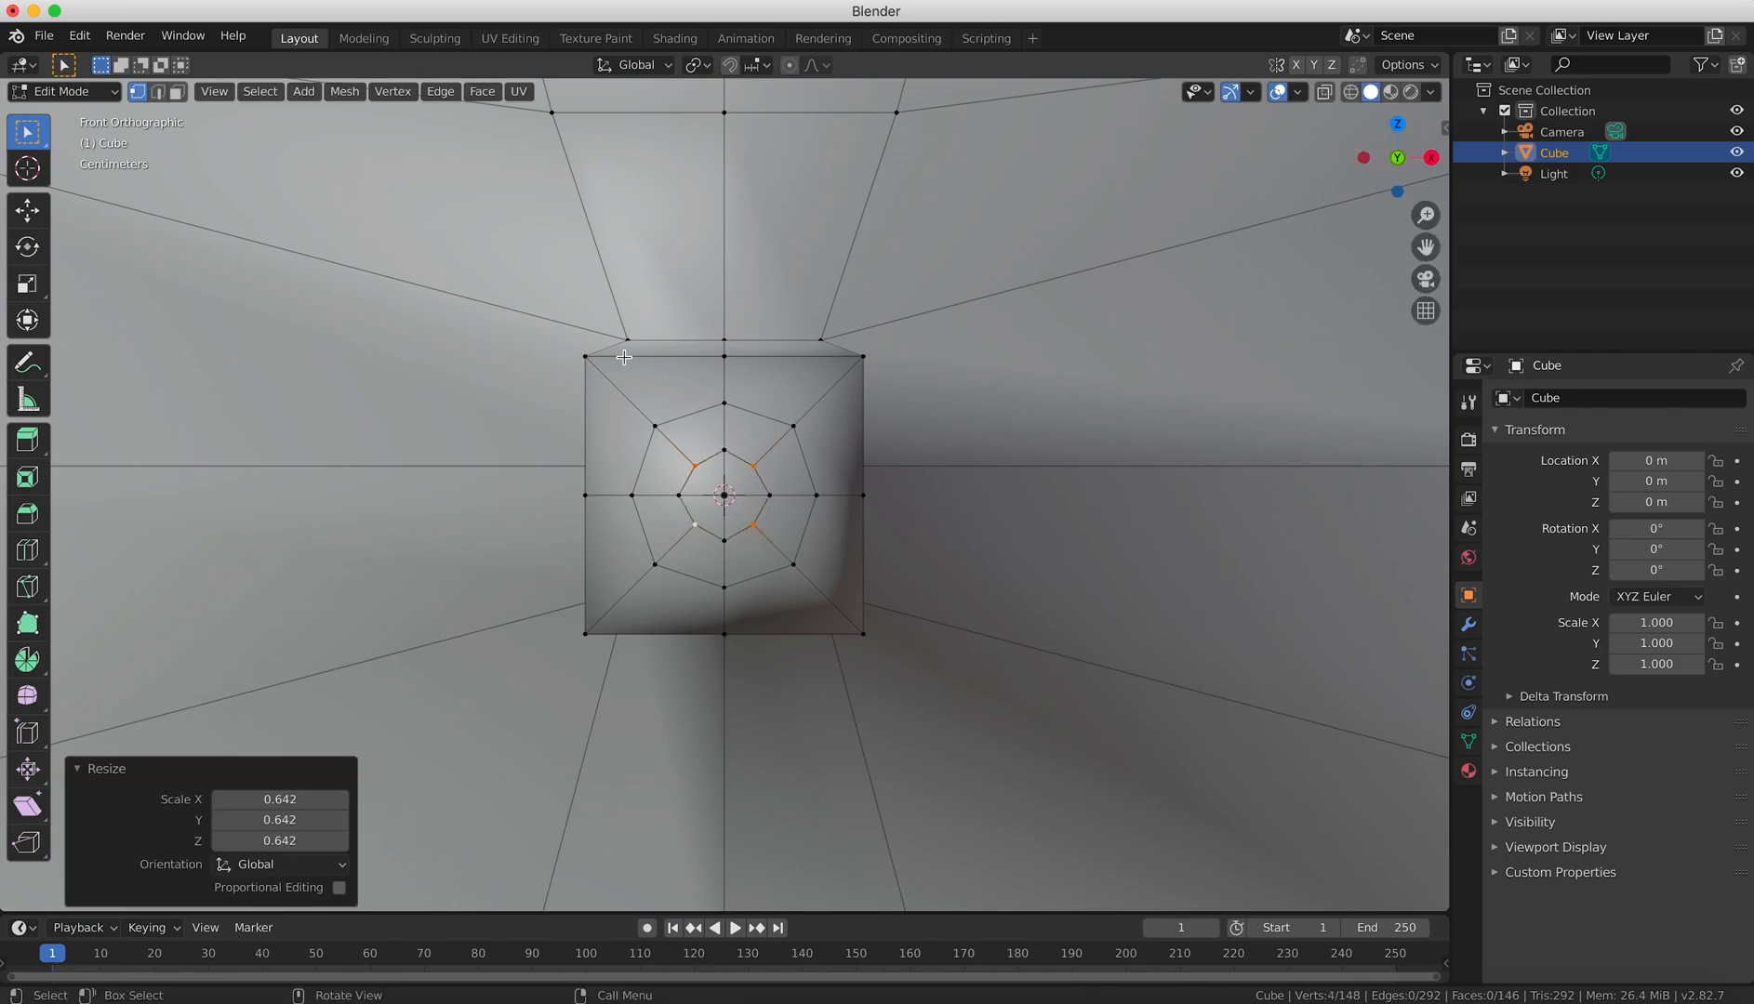
Select the four corner vertices of the nose's outermost ring and scale them inward to round the outline.
click(586, 357)
shift+click(862, 357)
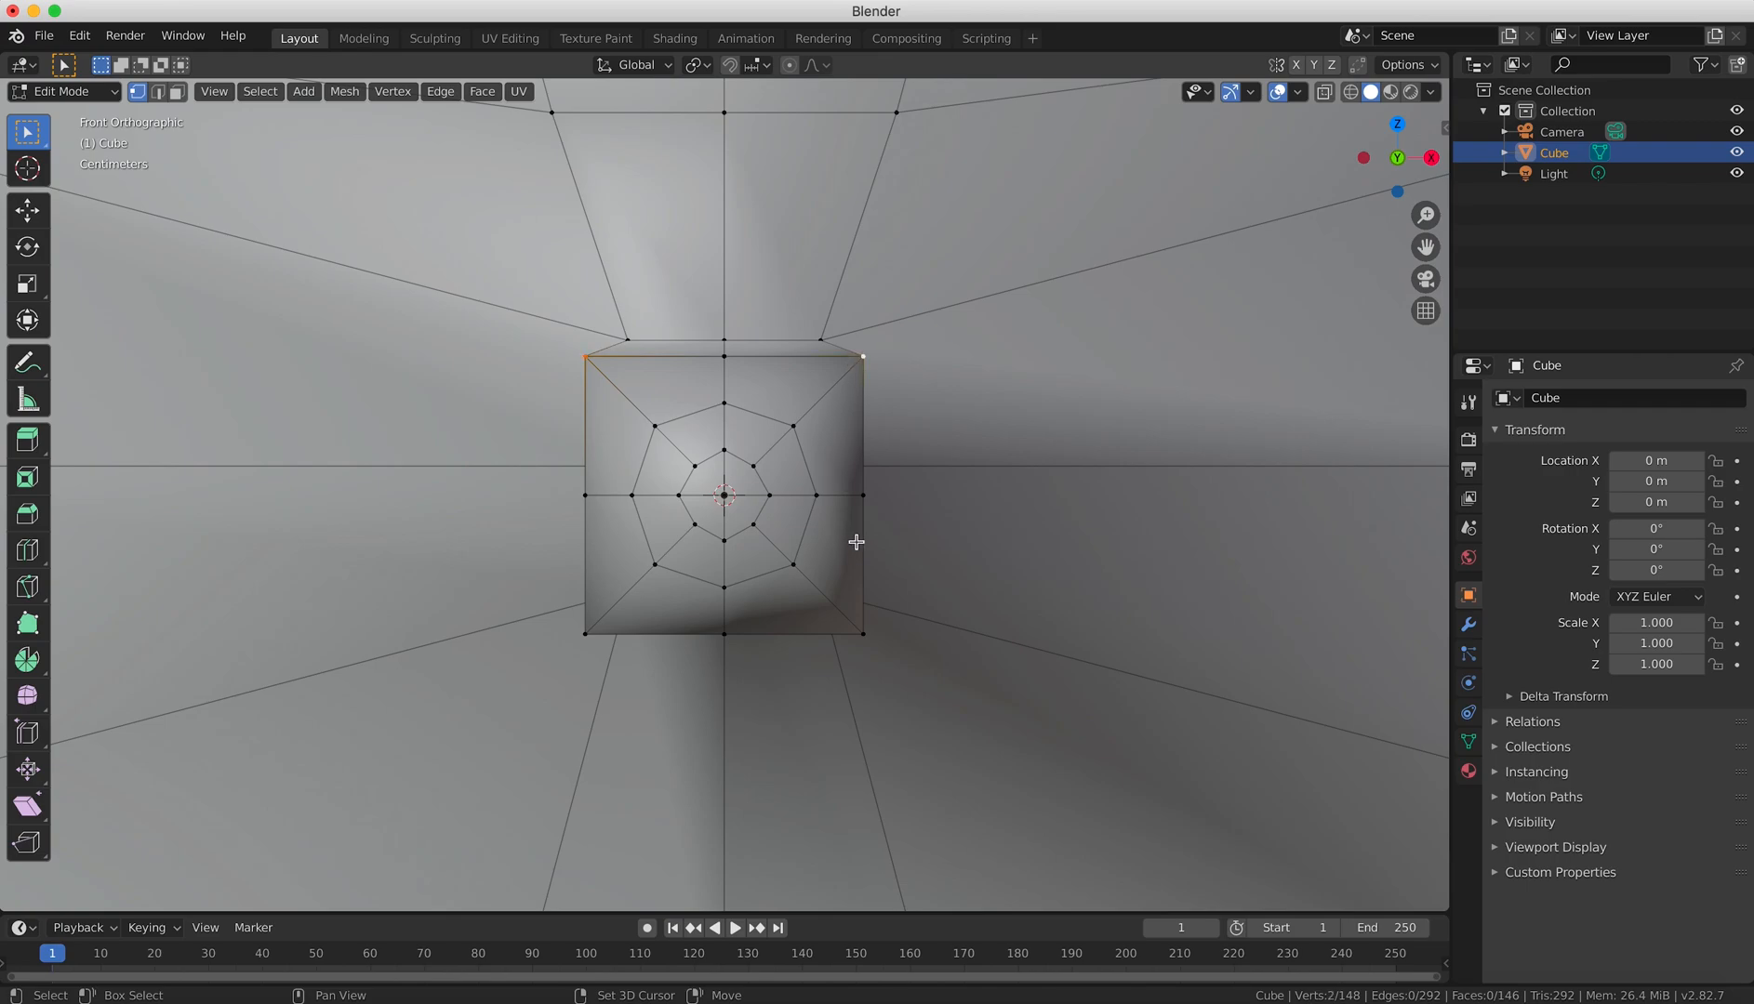
shift+click(862, 633)
key(s)
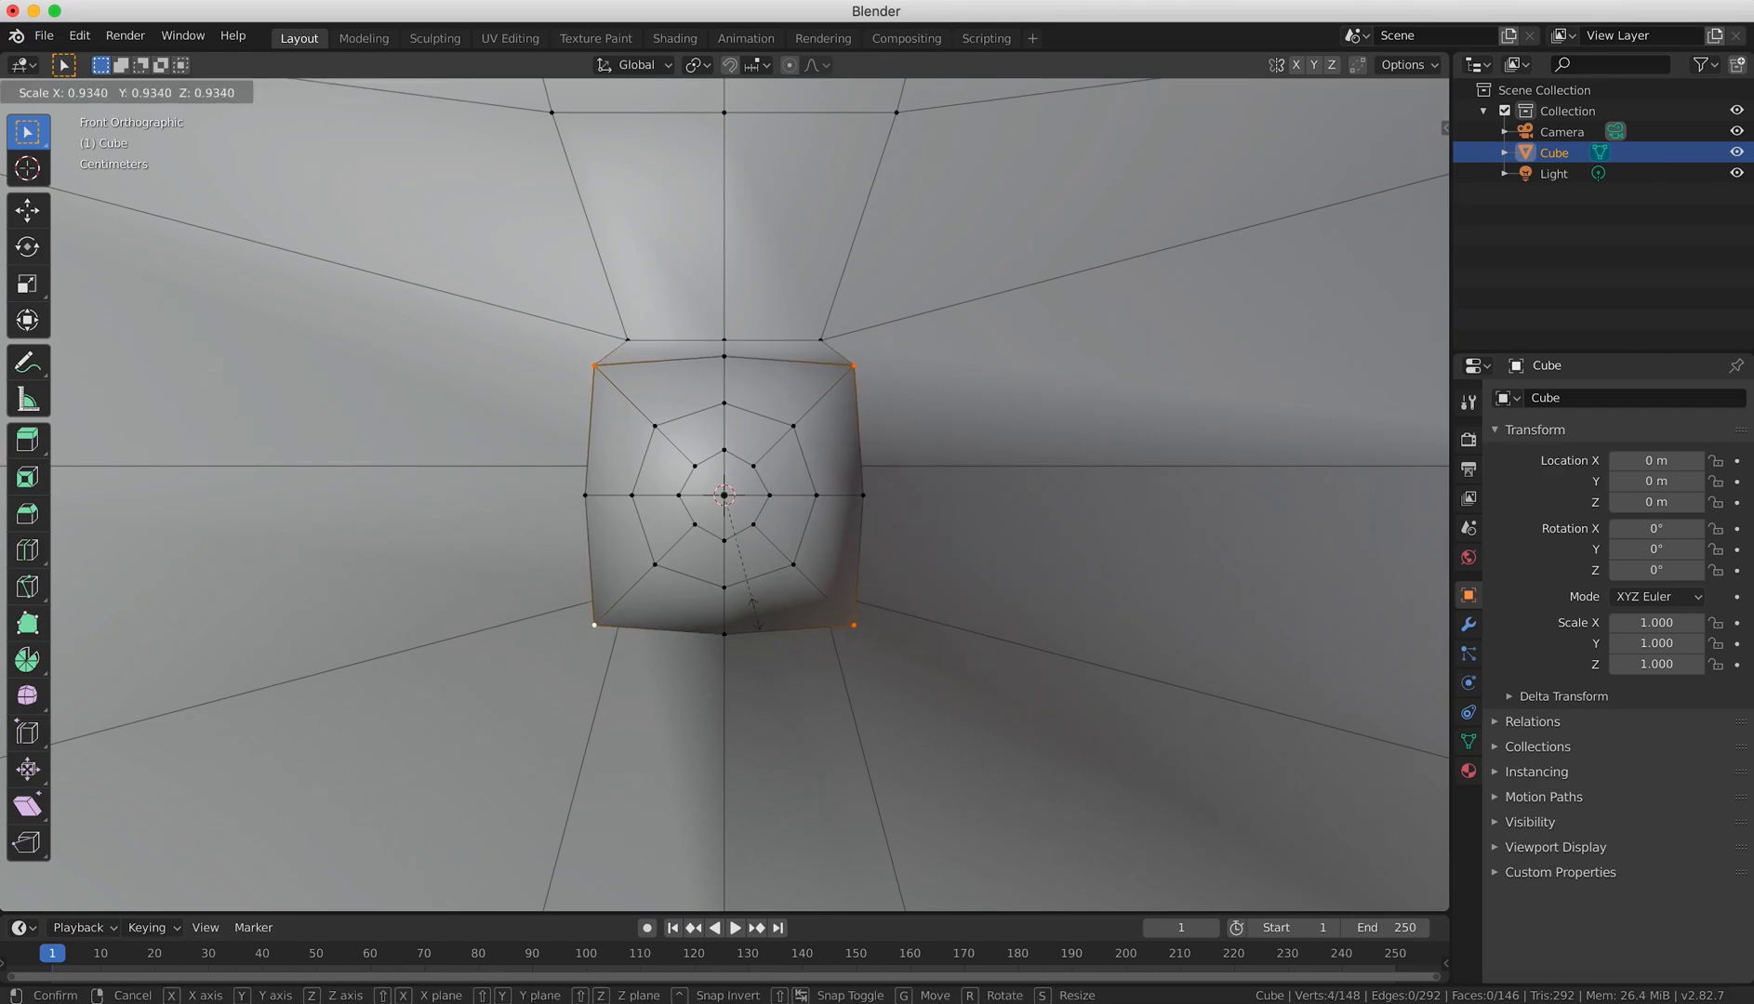
click(716, 542)
In face selection, select the four central faces of the nose tip and move them slightly outward in the side view.
middle_drag(716, 543, 1065, 525)
scroll(1065, 525, up, 6)
key(3)
click(1128, 469)
shift+click(1169, 470)
shift+click(1167, 426)
shift+click(1130, 434)
key(KP_3)
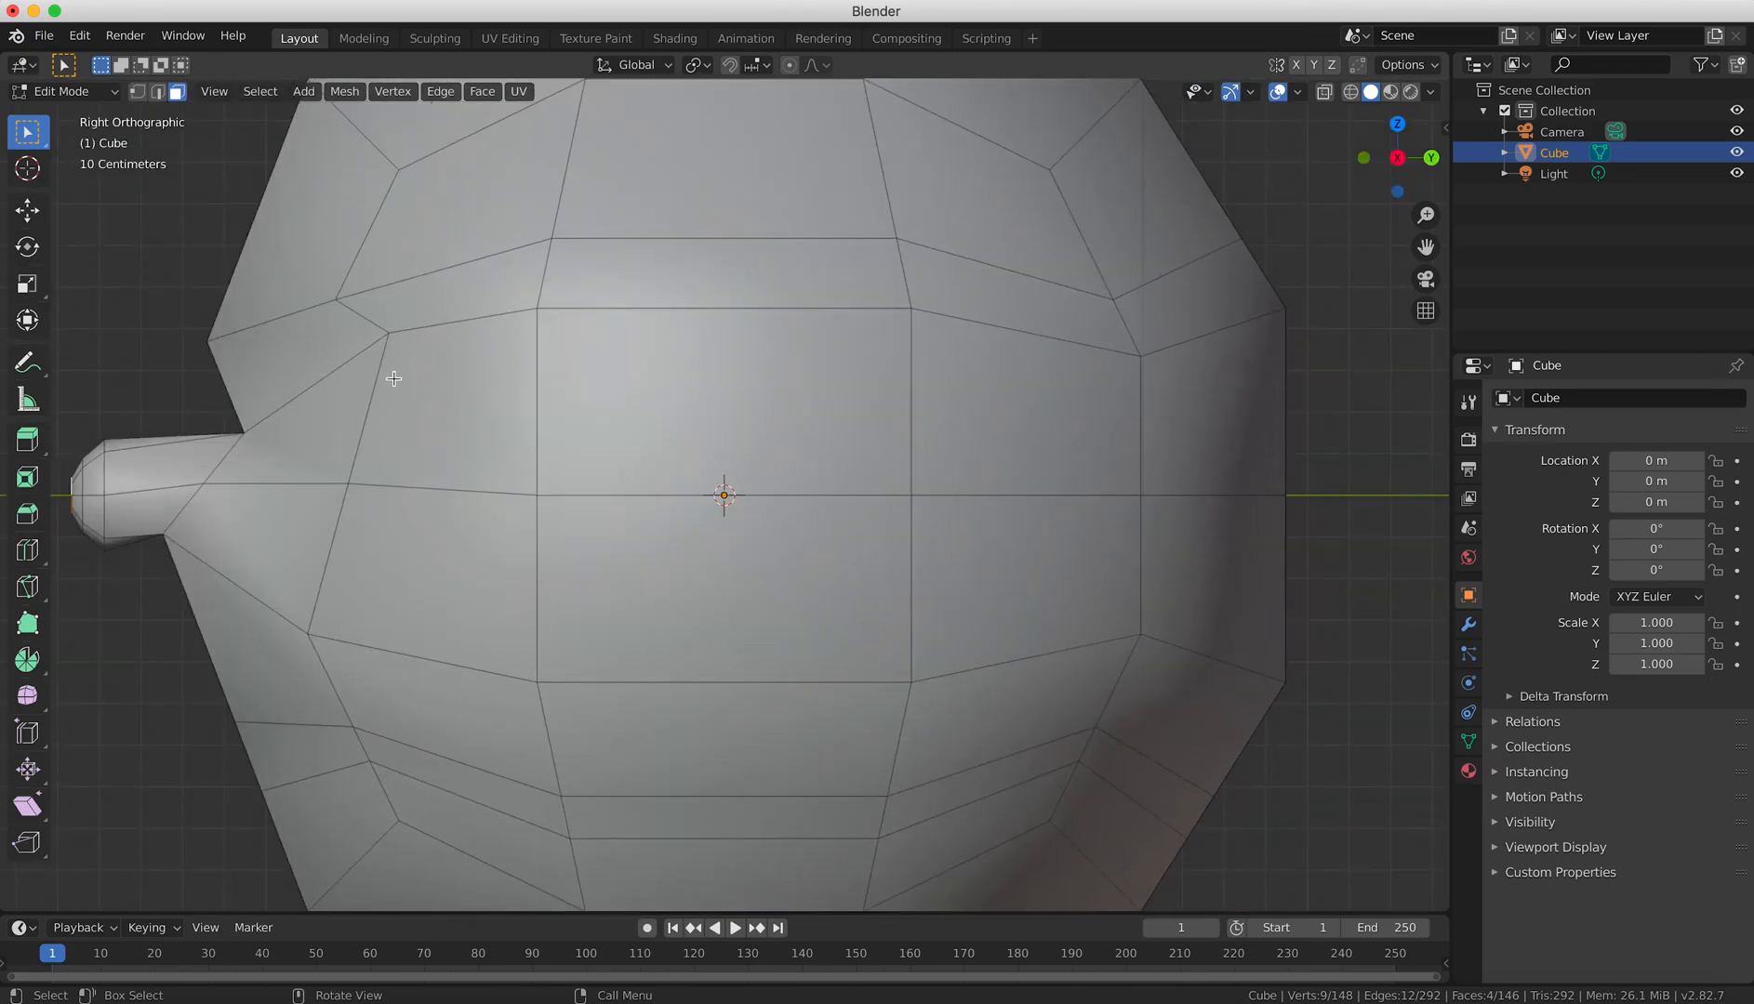
key(g)
click(337, 395)
Select the two cheek faces beside the nose's lower half and move them about -0.072 m in Y and 0.0145 m in Z.
middle_drag(336, 395, 802, 592)
click(802, 592)
key(KP_1)
shift+click(945, 545)
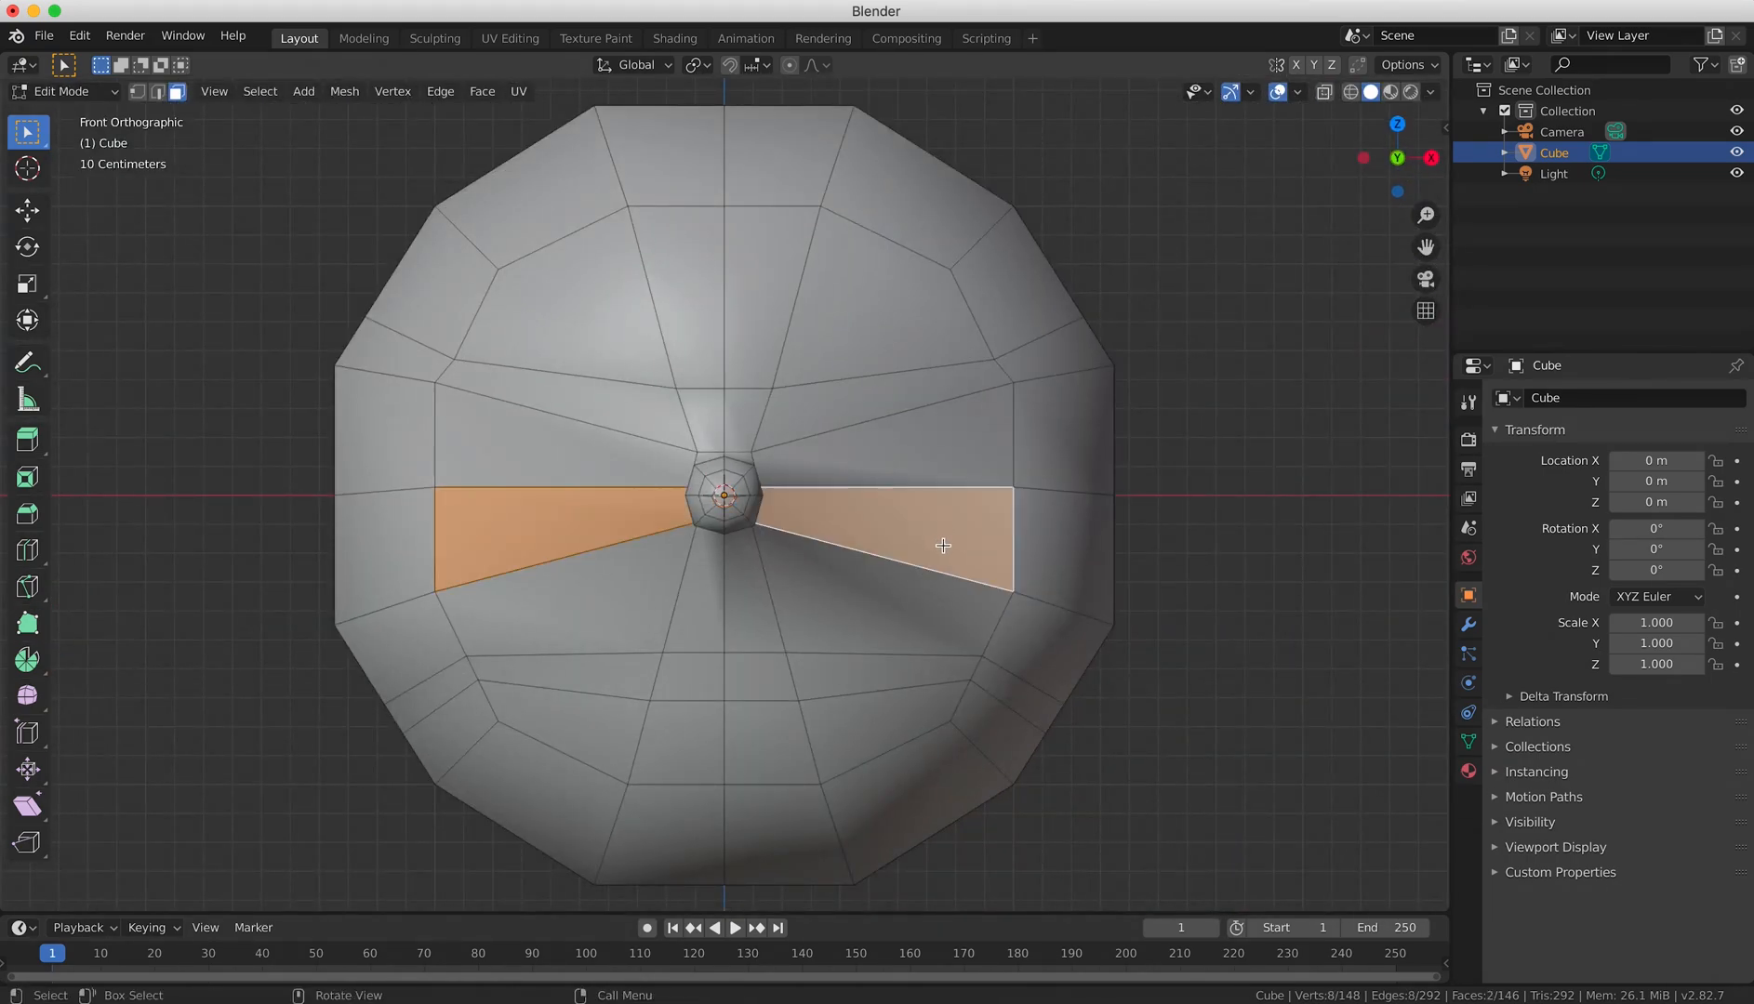
key(KP_3)
key(g)
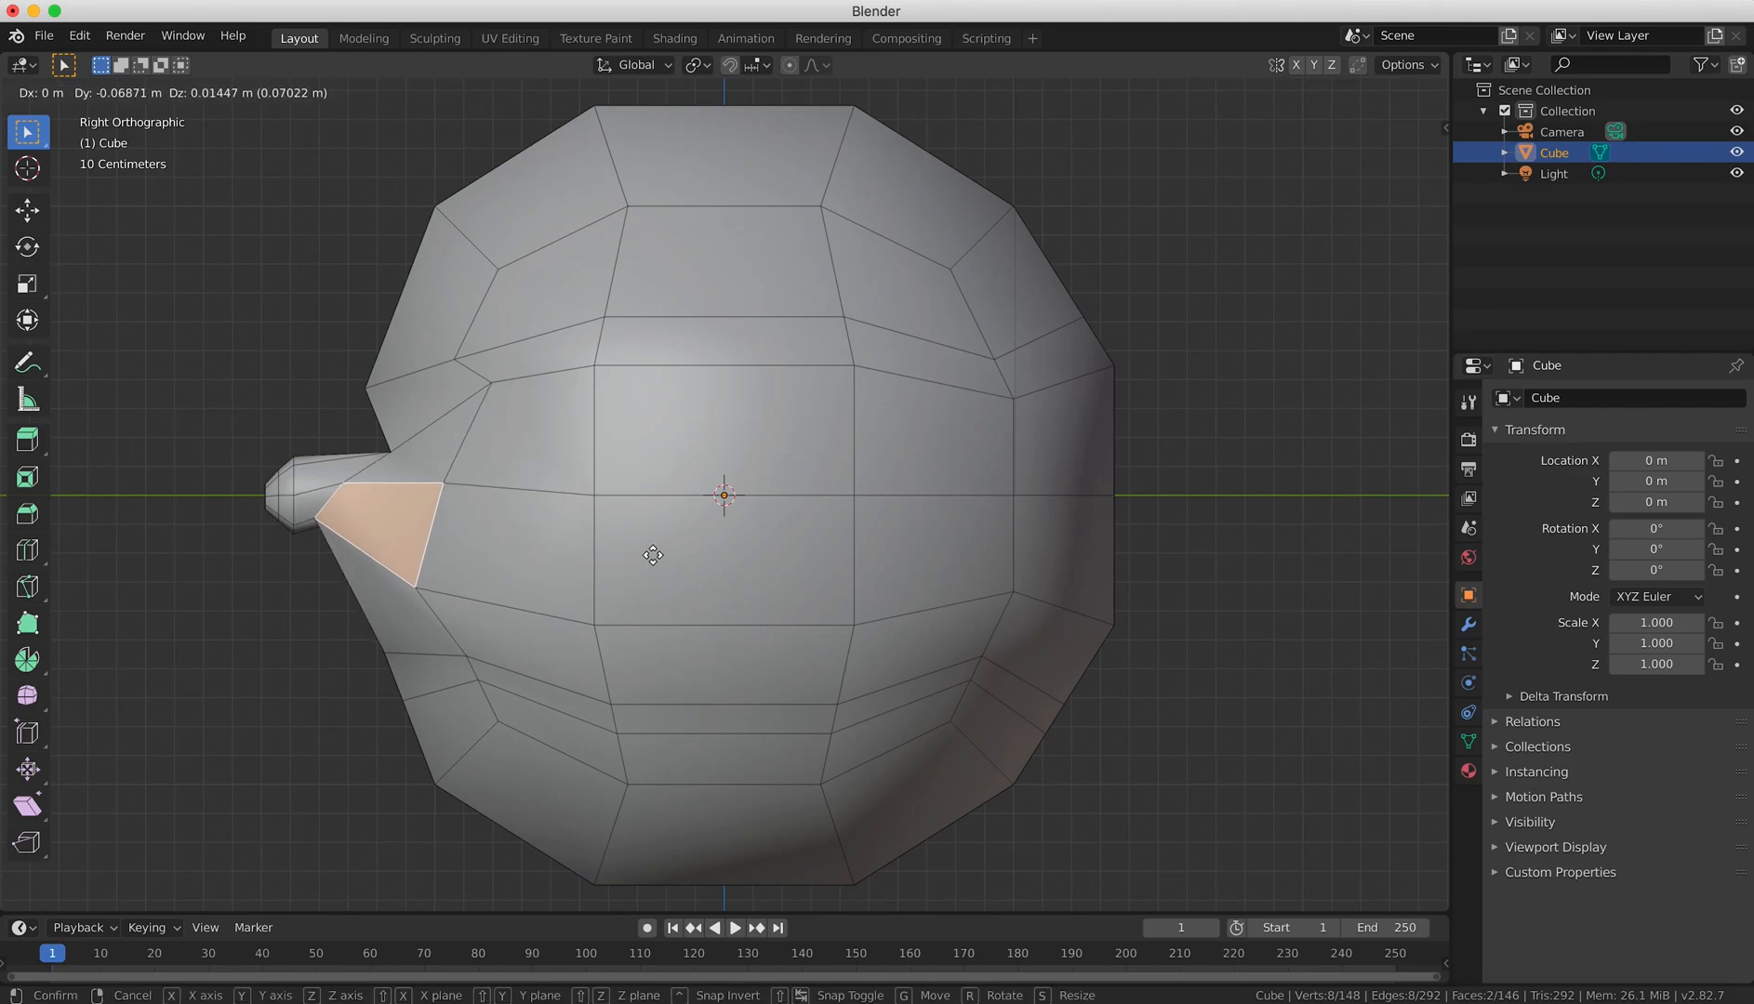
click(651, 556)
Add one vertical loop cut around the middle of the head in the side view, slid to a factor of about 0.530.
key(ctrl+r)
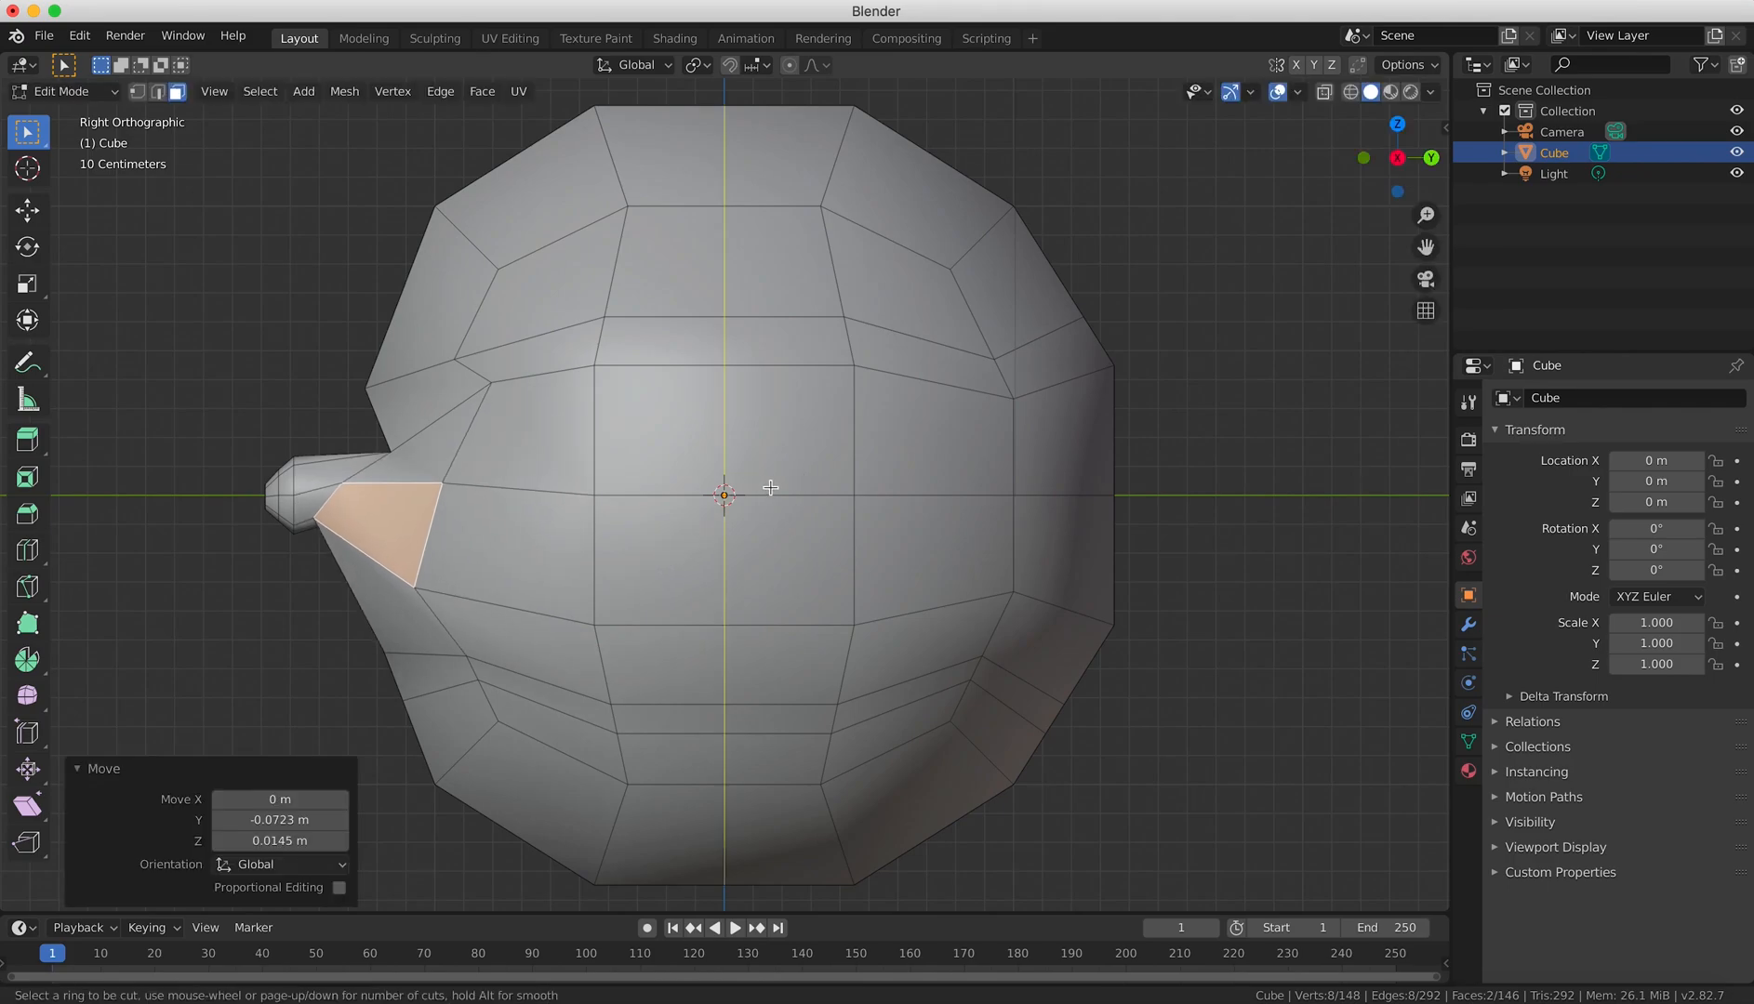
click(770, 489)
click(839, 505)
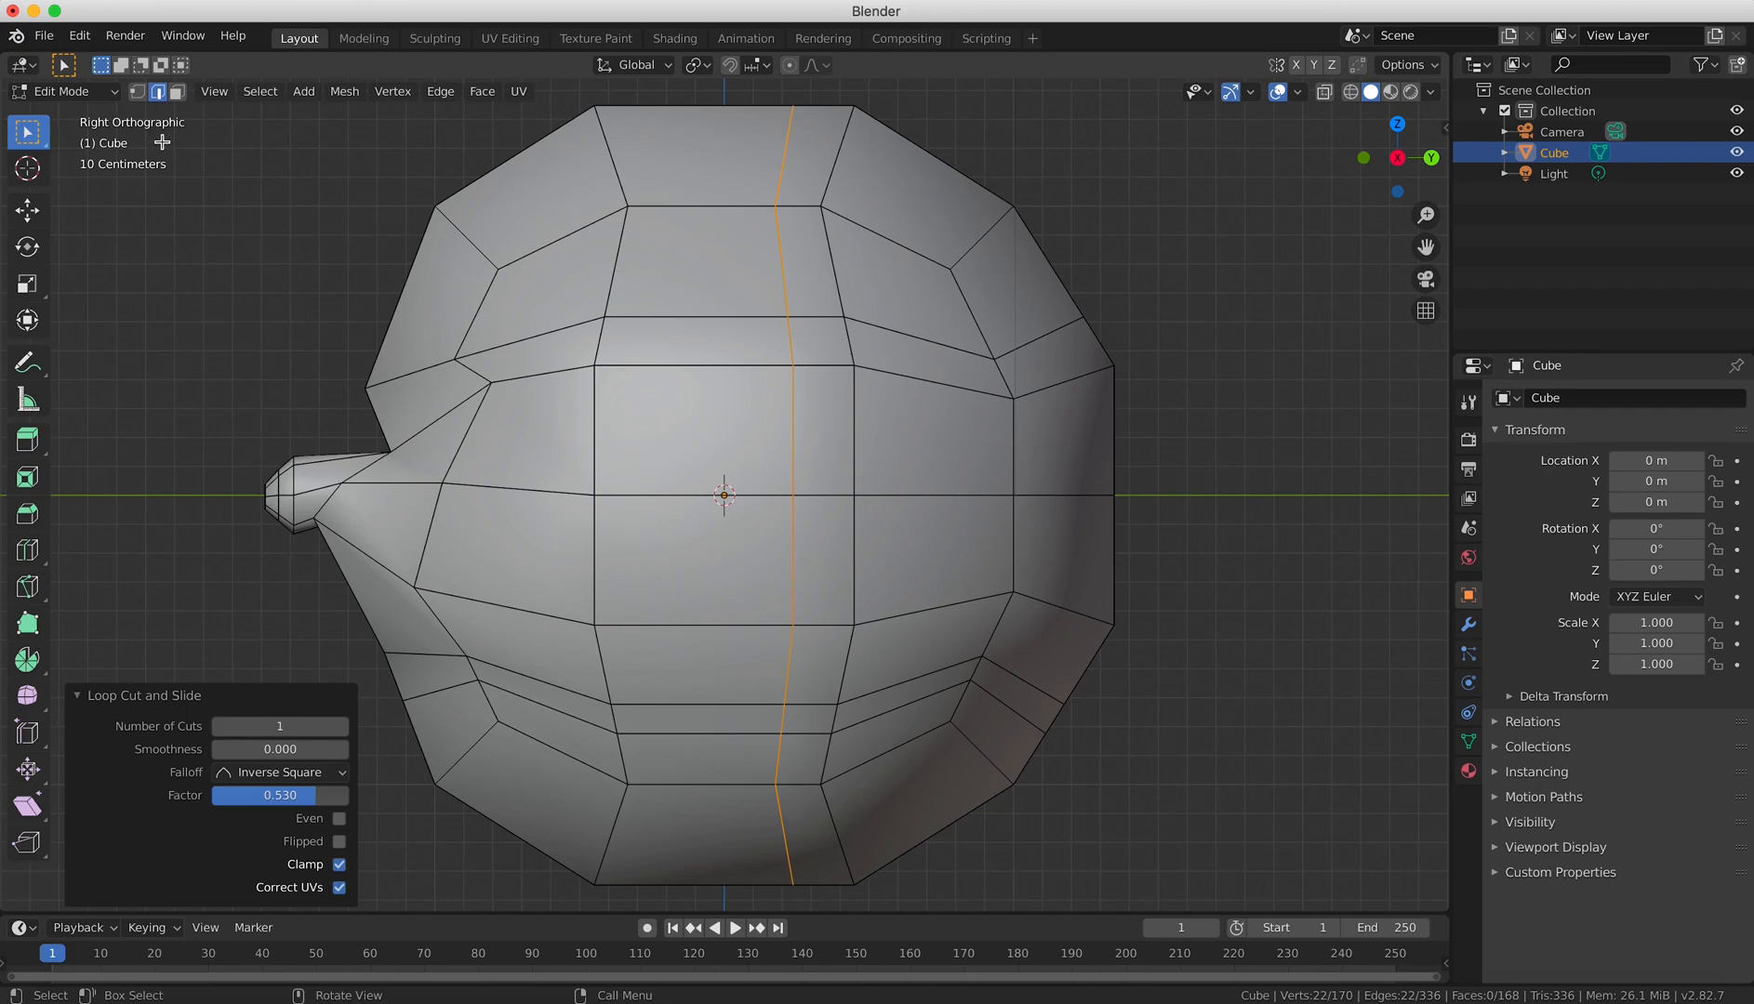
Select the narrow upper face behind the new loop on both sides of the head, extrude them in place and scale them to about 1.148.
click(176, 91)
click(811, 447)
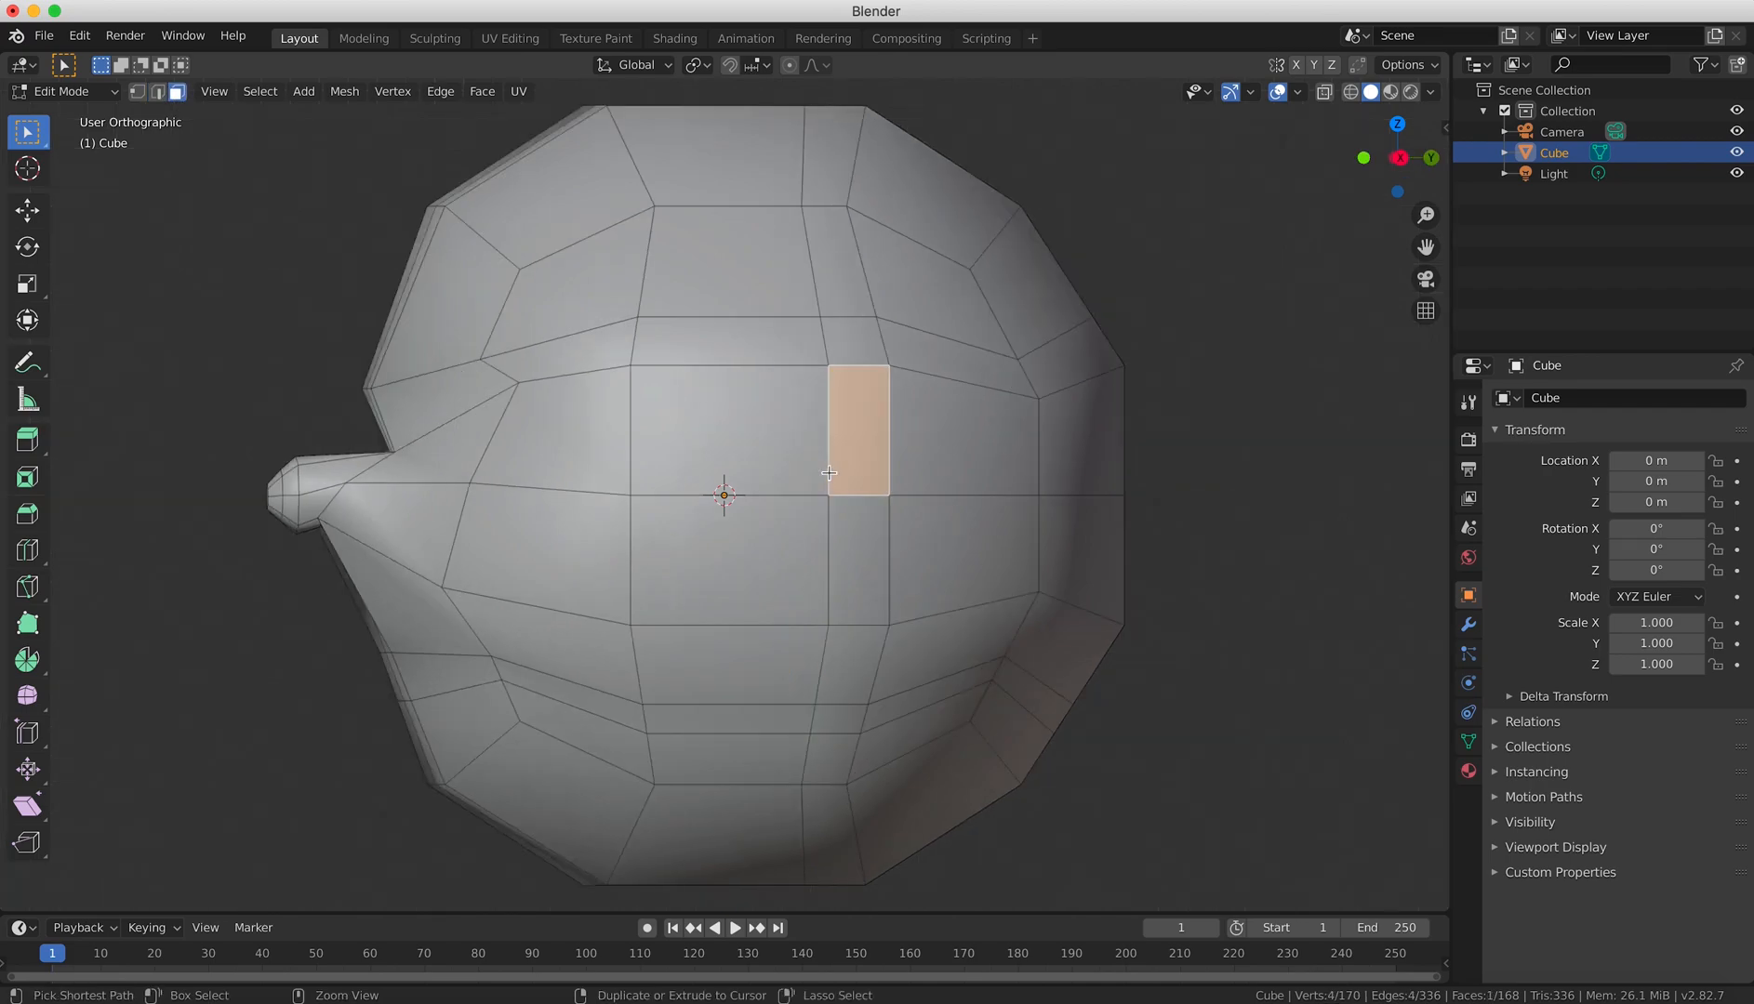
key(ctrl+KP_3)
shift+click(632, 462)
key(KP_1)
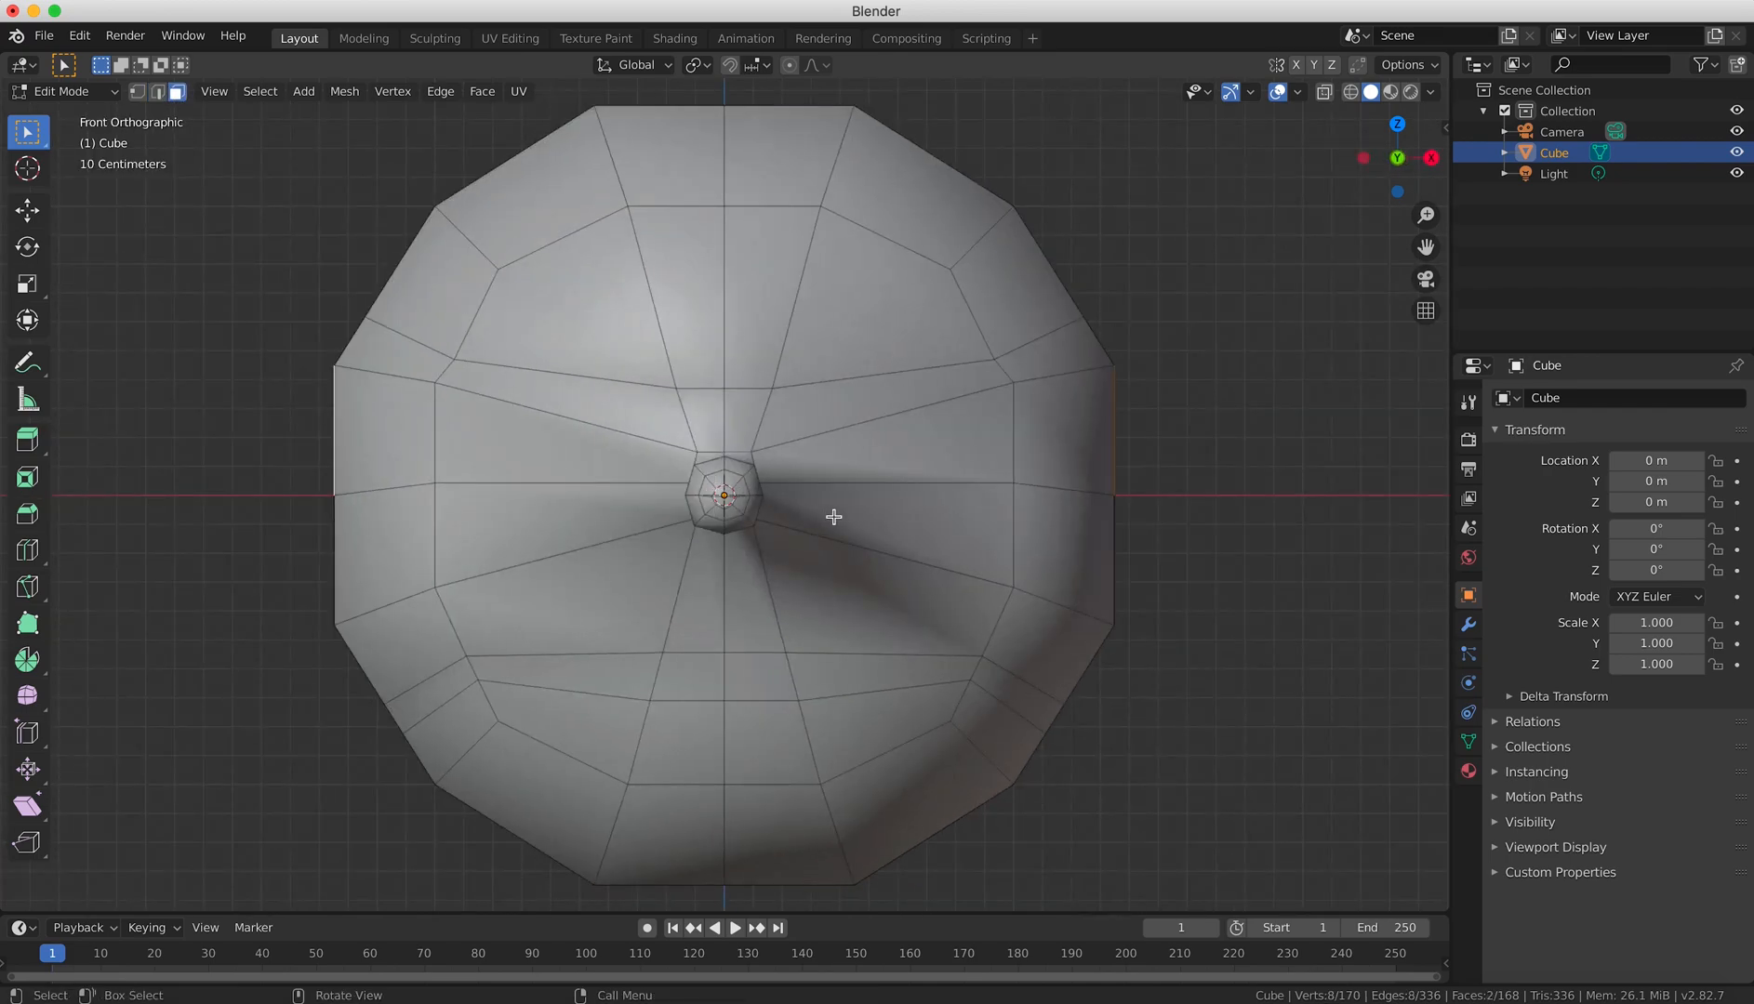
key(e)
right_click(891, 512)
key(s)
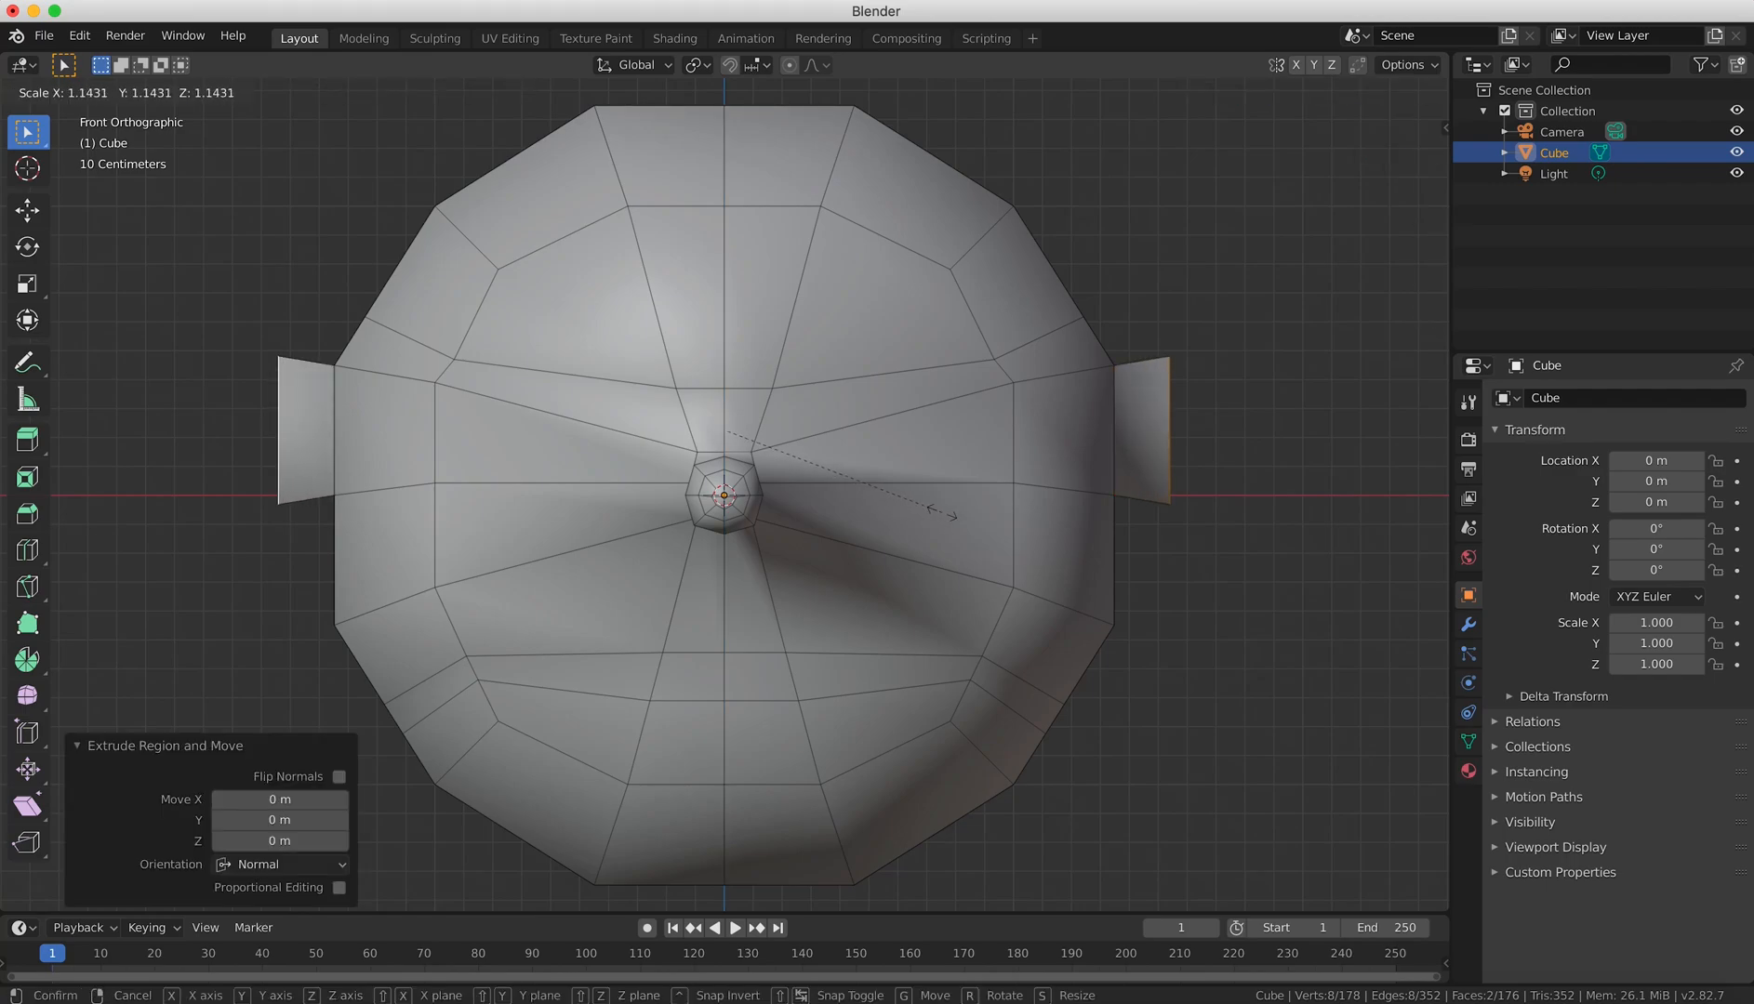
click(943, 511)
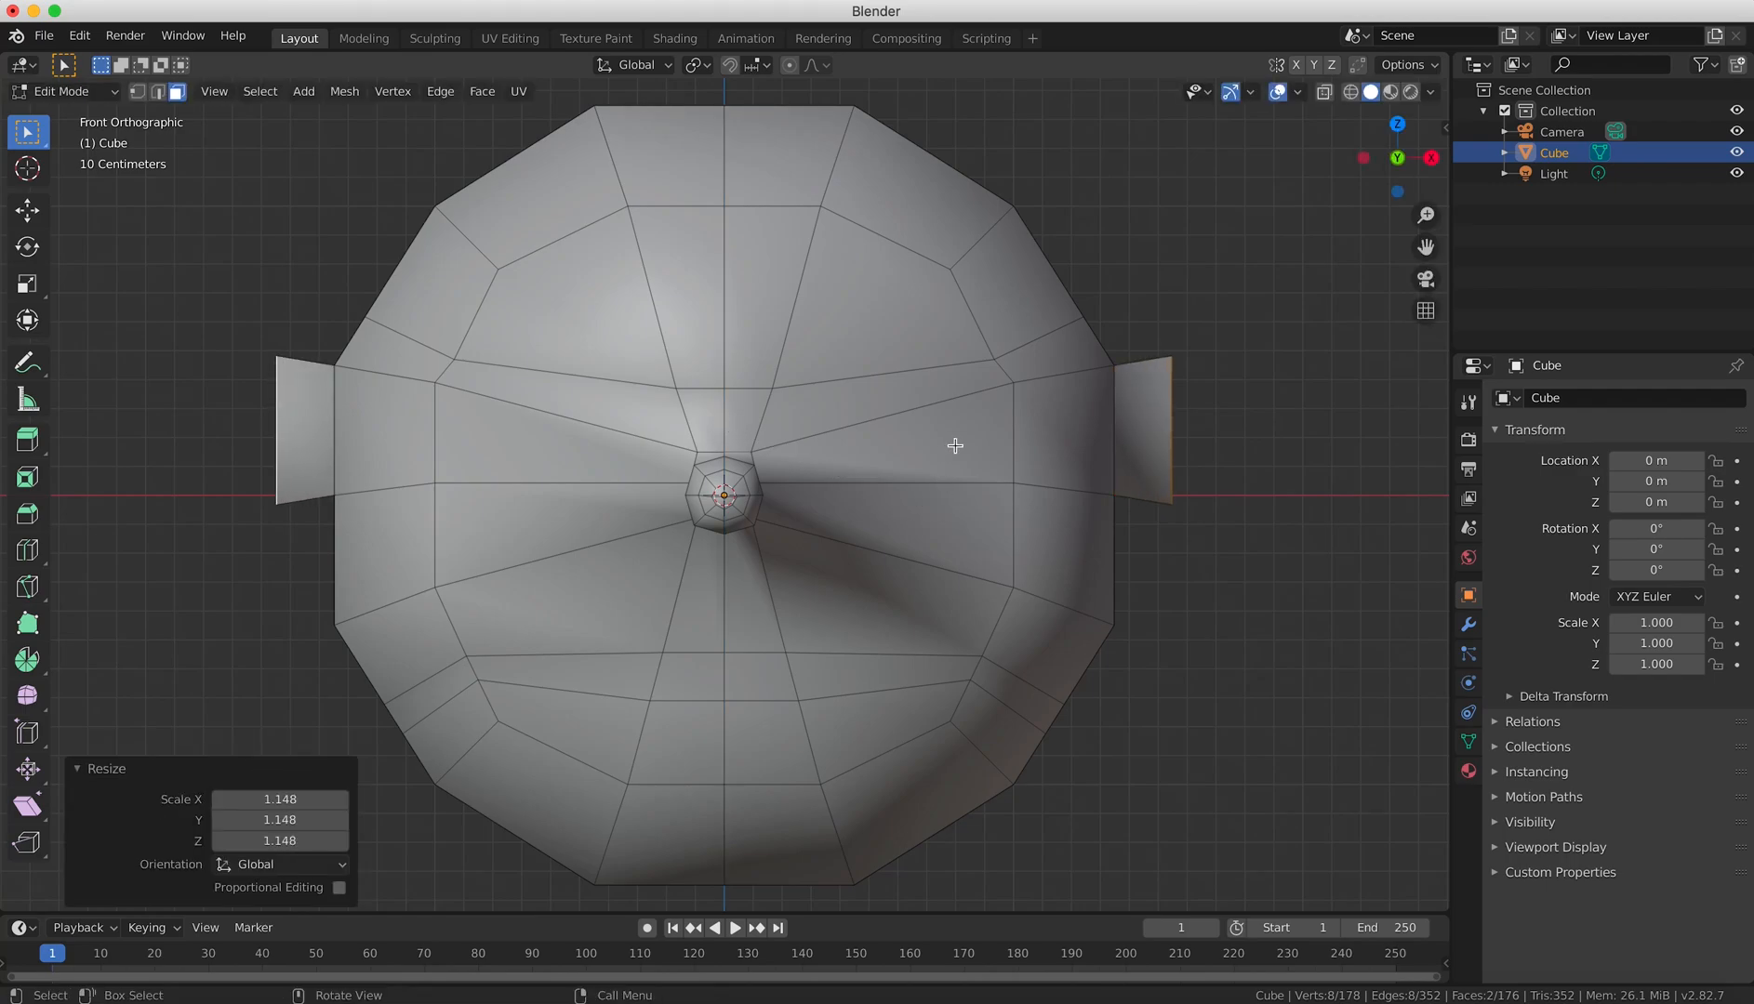
Select the front-facing faces of both ears and extrude them.
click(300, 441)
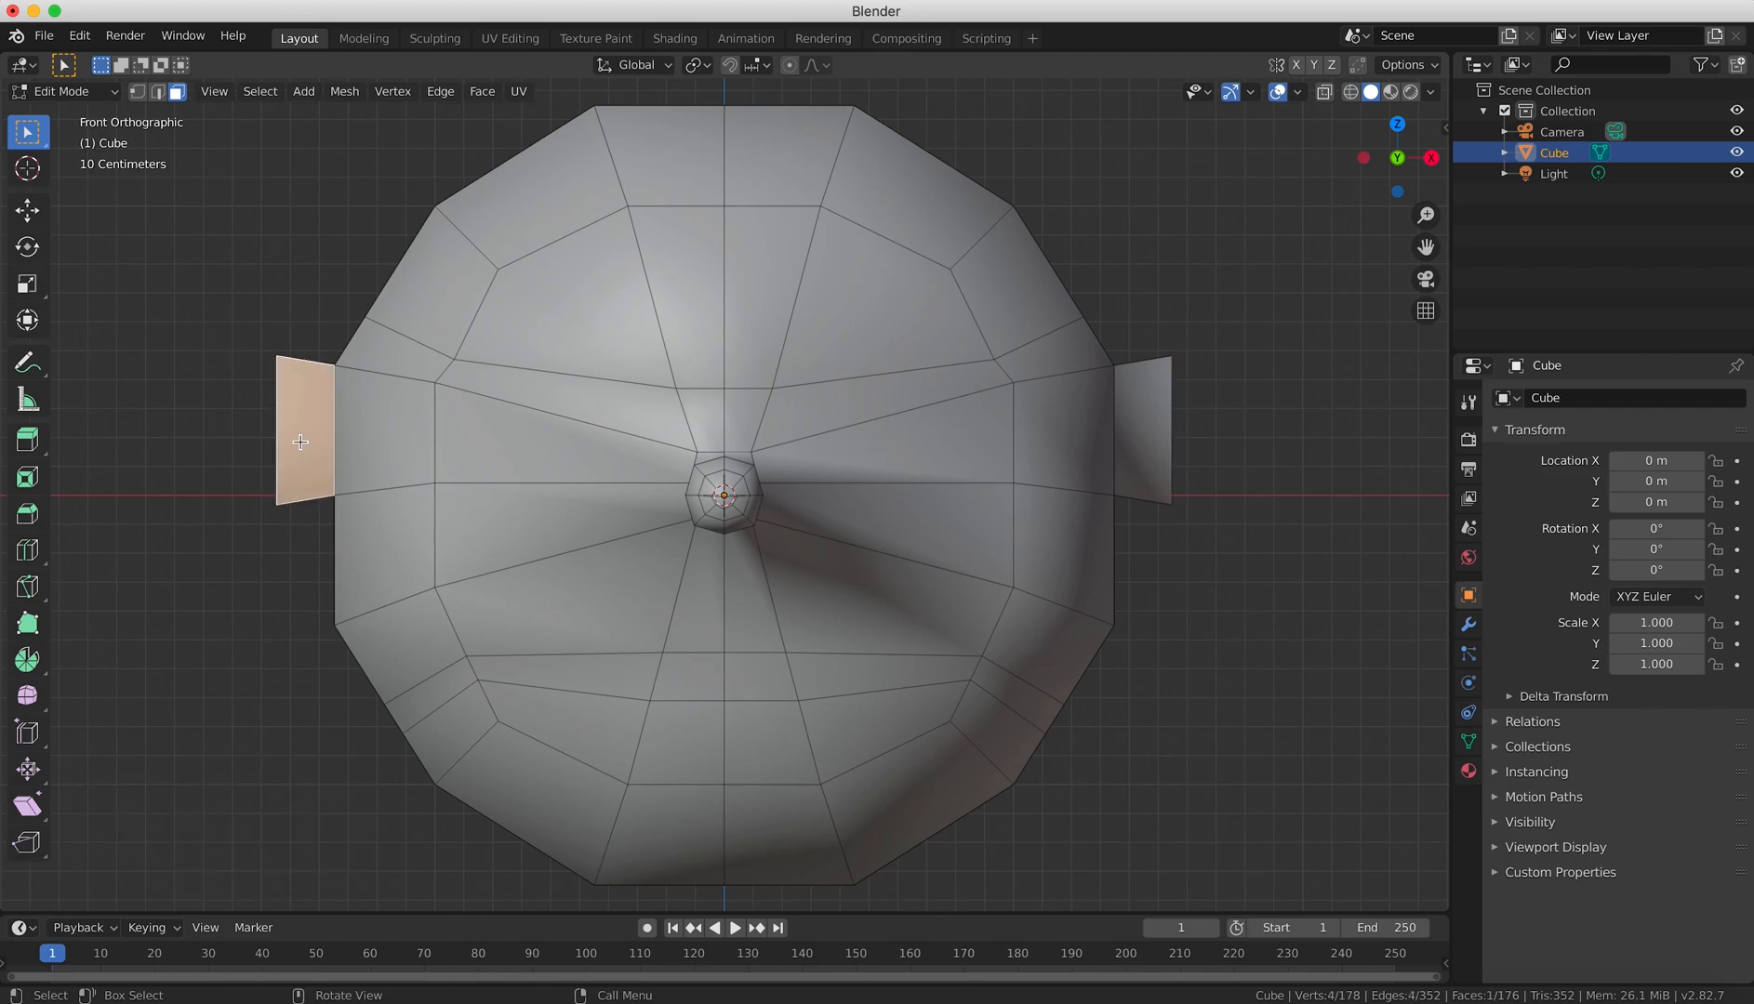
shift+click(1127, 489)
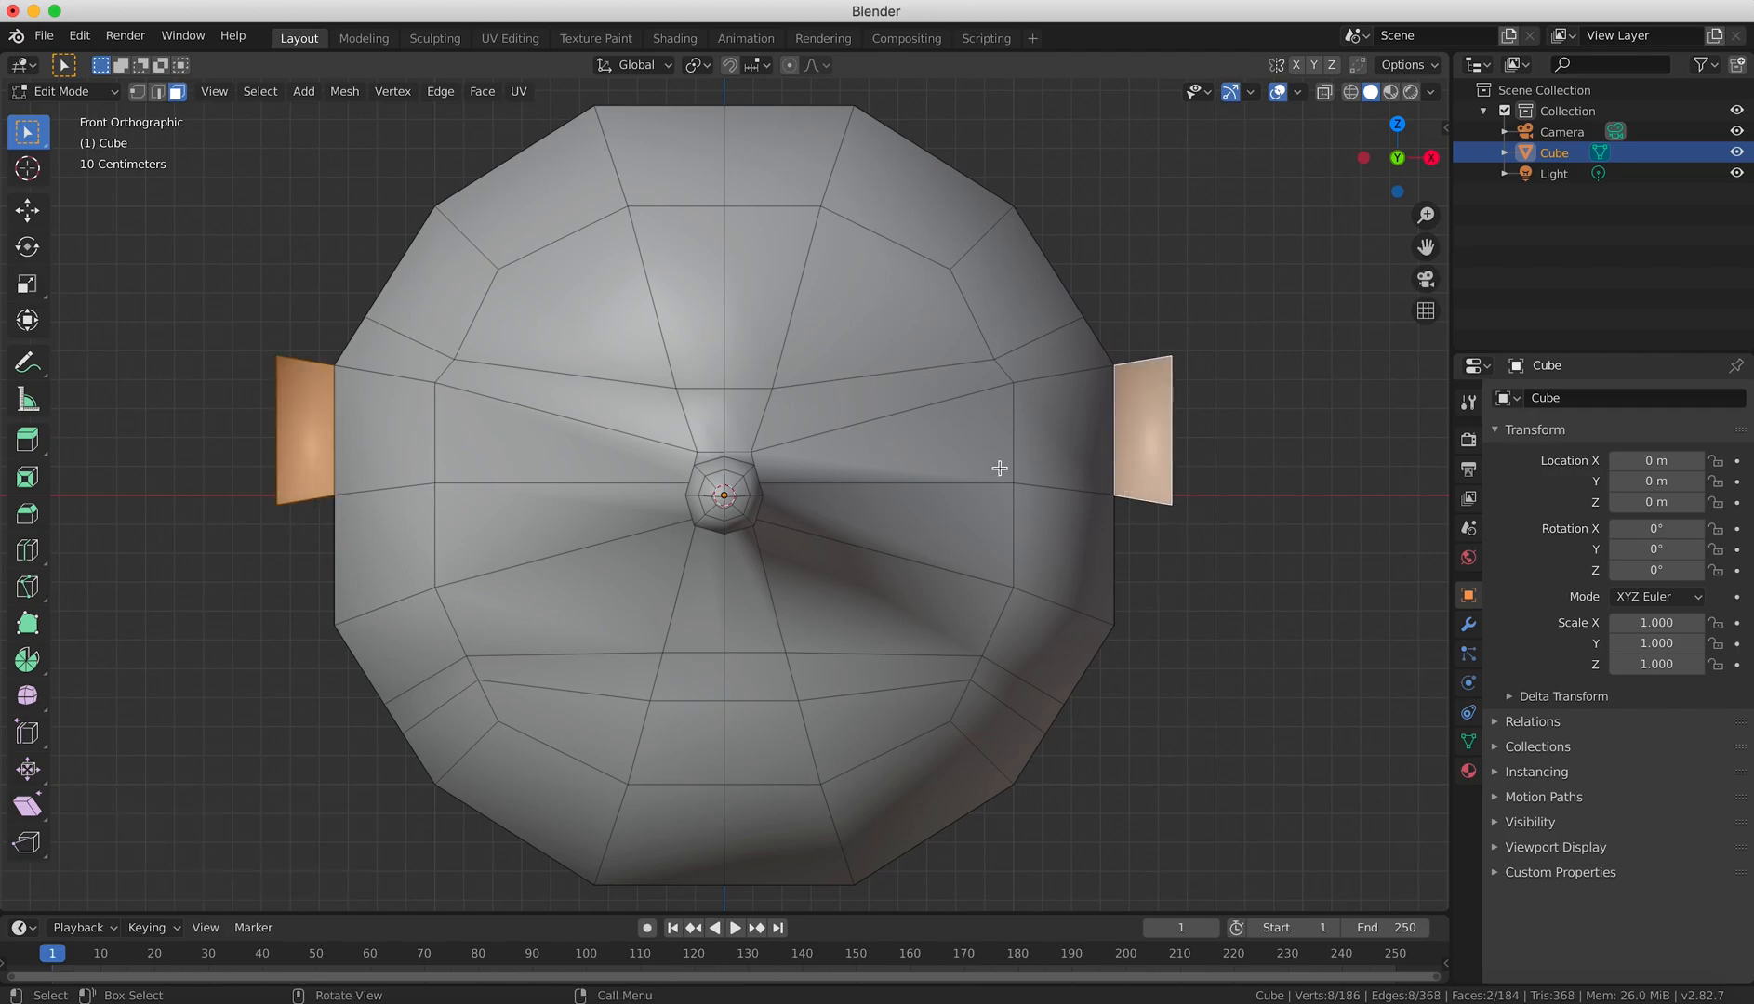
Delete the two slanted faces above the nose to open the eye holes.
click(631, 395)
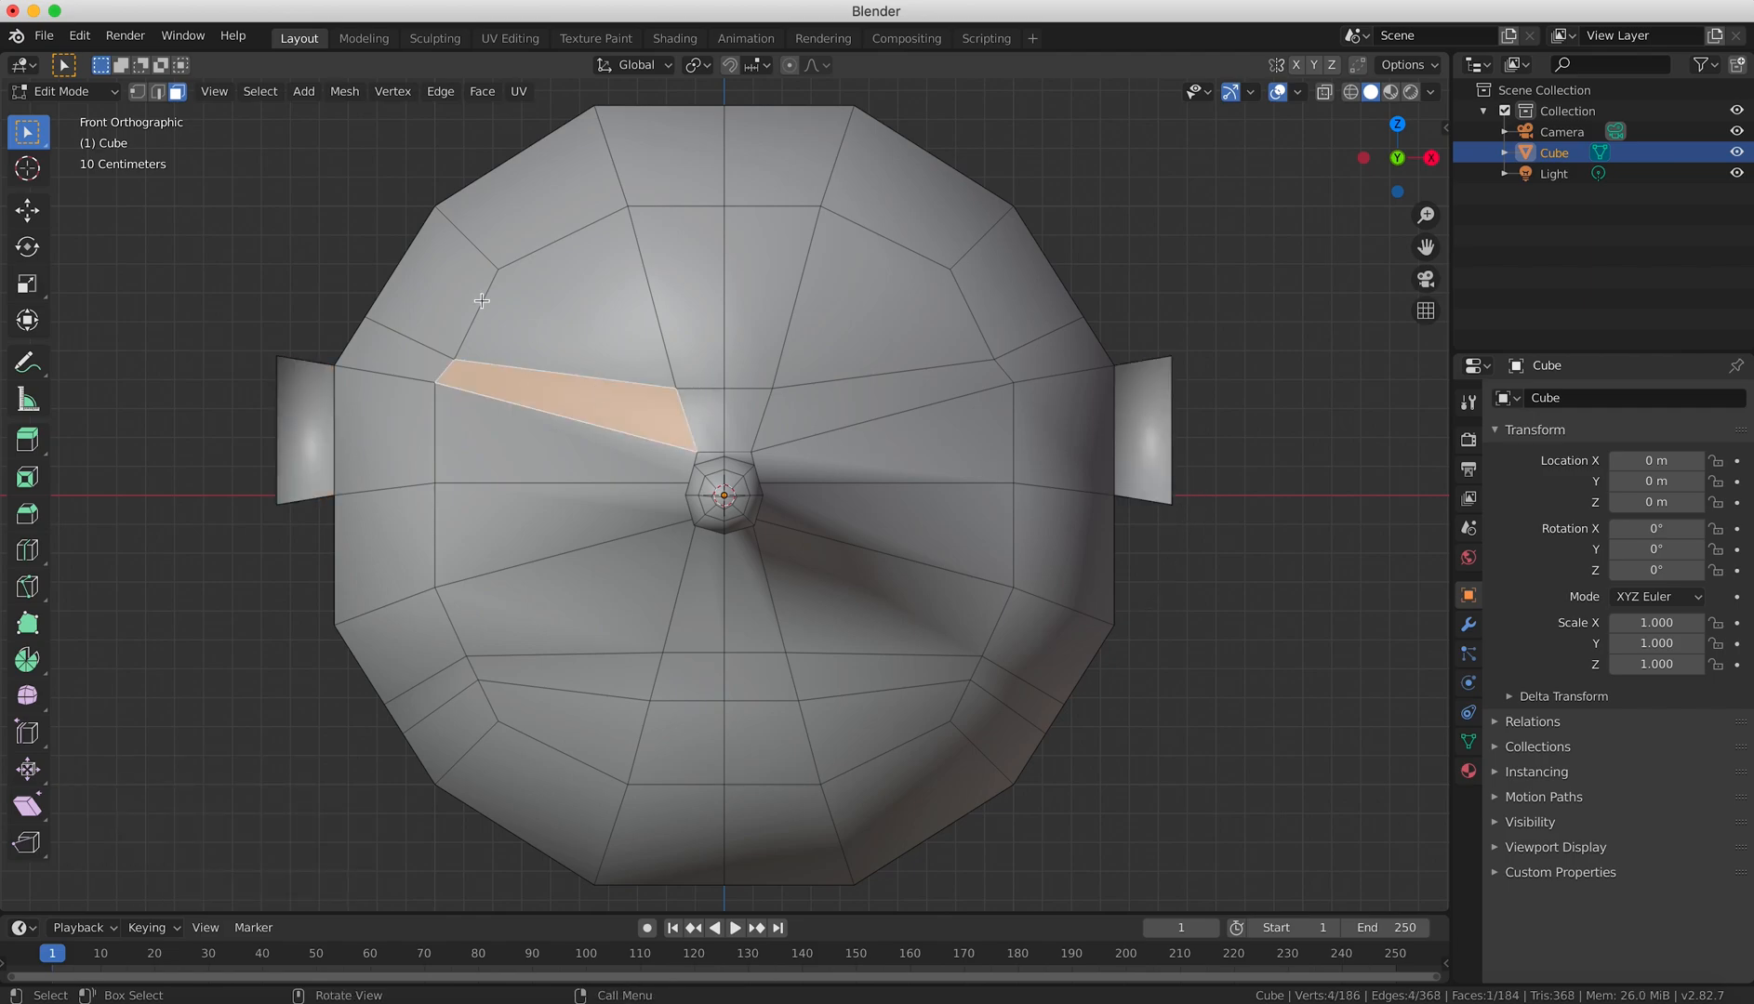
shift+click(858, 405)
key(x)
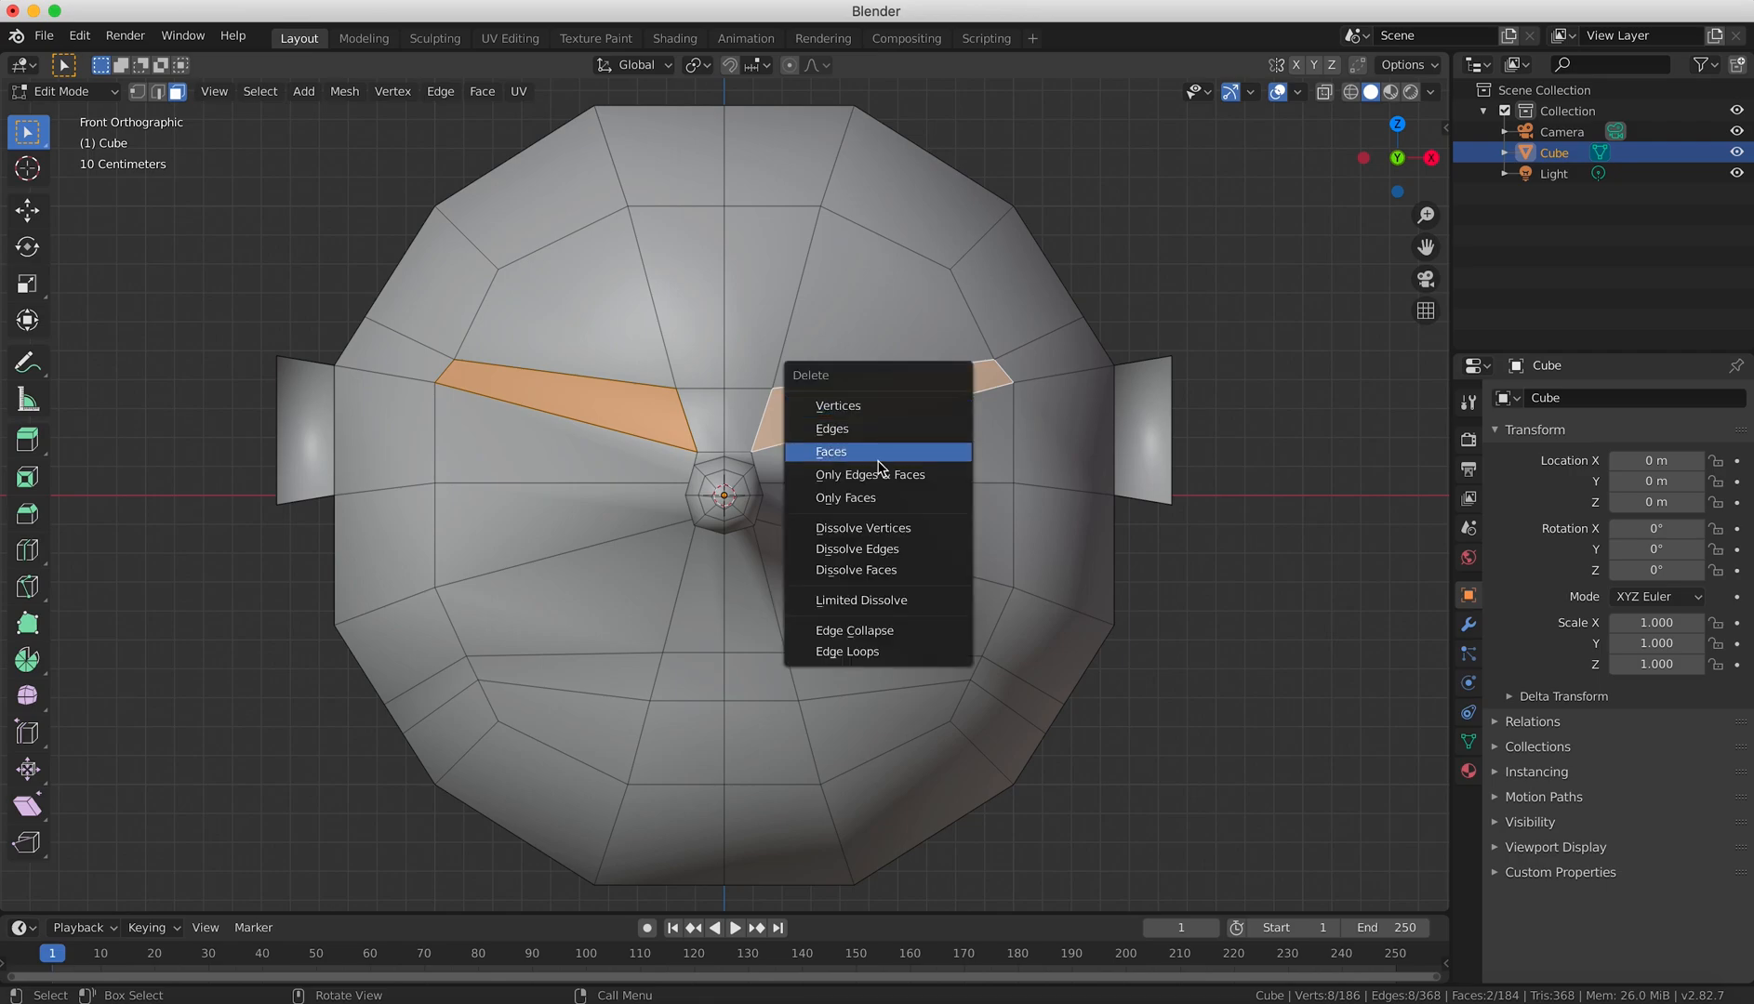
click(877, 460)
Delete the four faces between the two loop cuts below the nose to open the mouth.
click(606, 665)
shift+click(689, 670)
shift+click(753, 673)
shift+click(842, 683)
key(x)
click(842, 682)
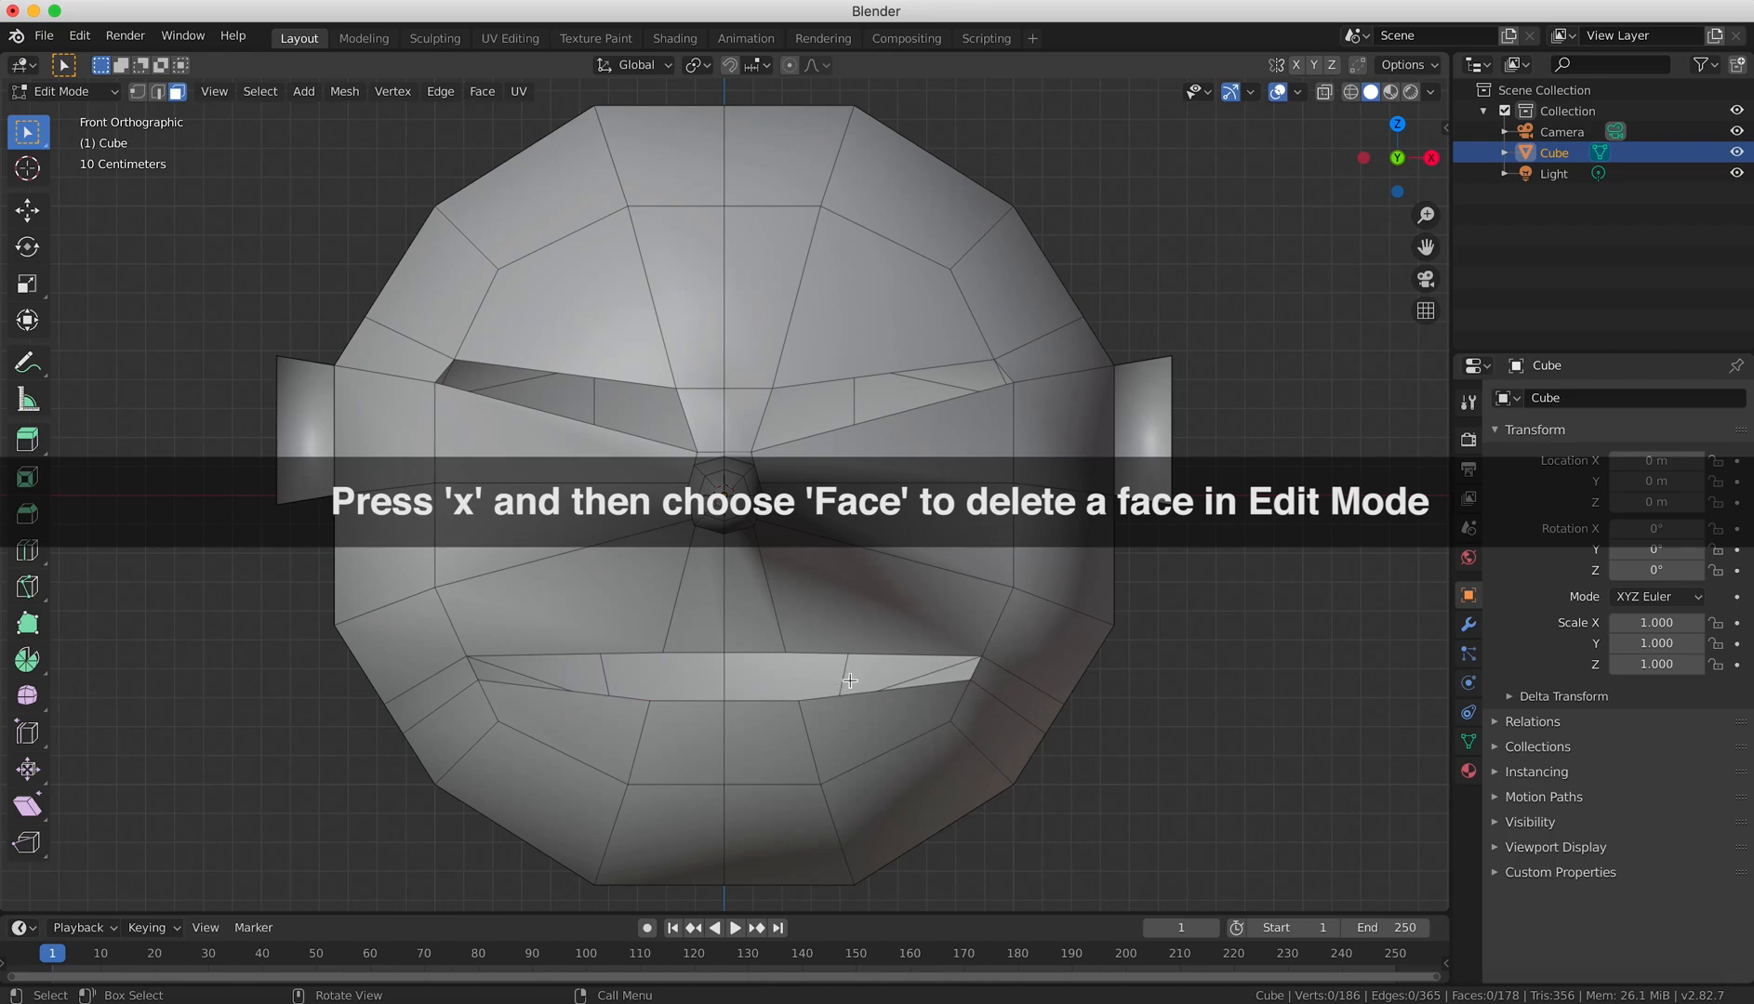
middle_drag(946, 673, 901, 591)
scroll(874, 569, down, 4)
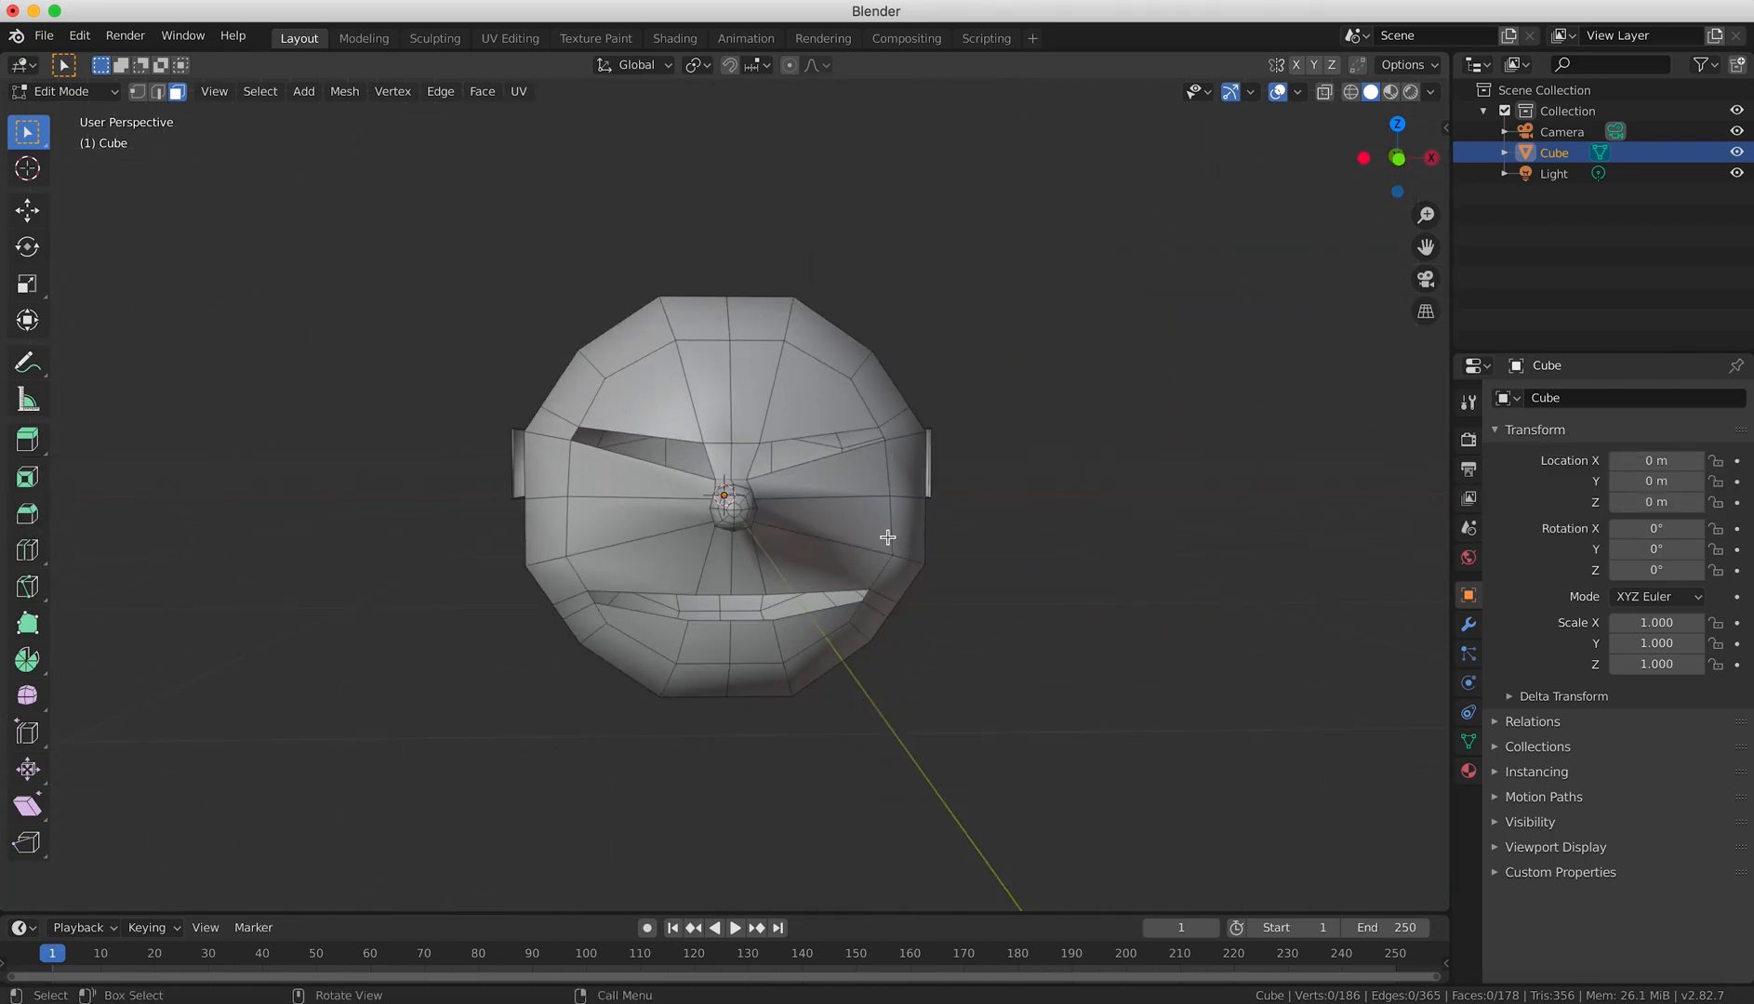
Return to Object Mode and add a Subdivision Surface modifier to the head with 3 render and 3 viewport subdivisions.
key(KP_1)
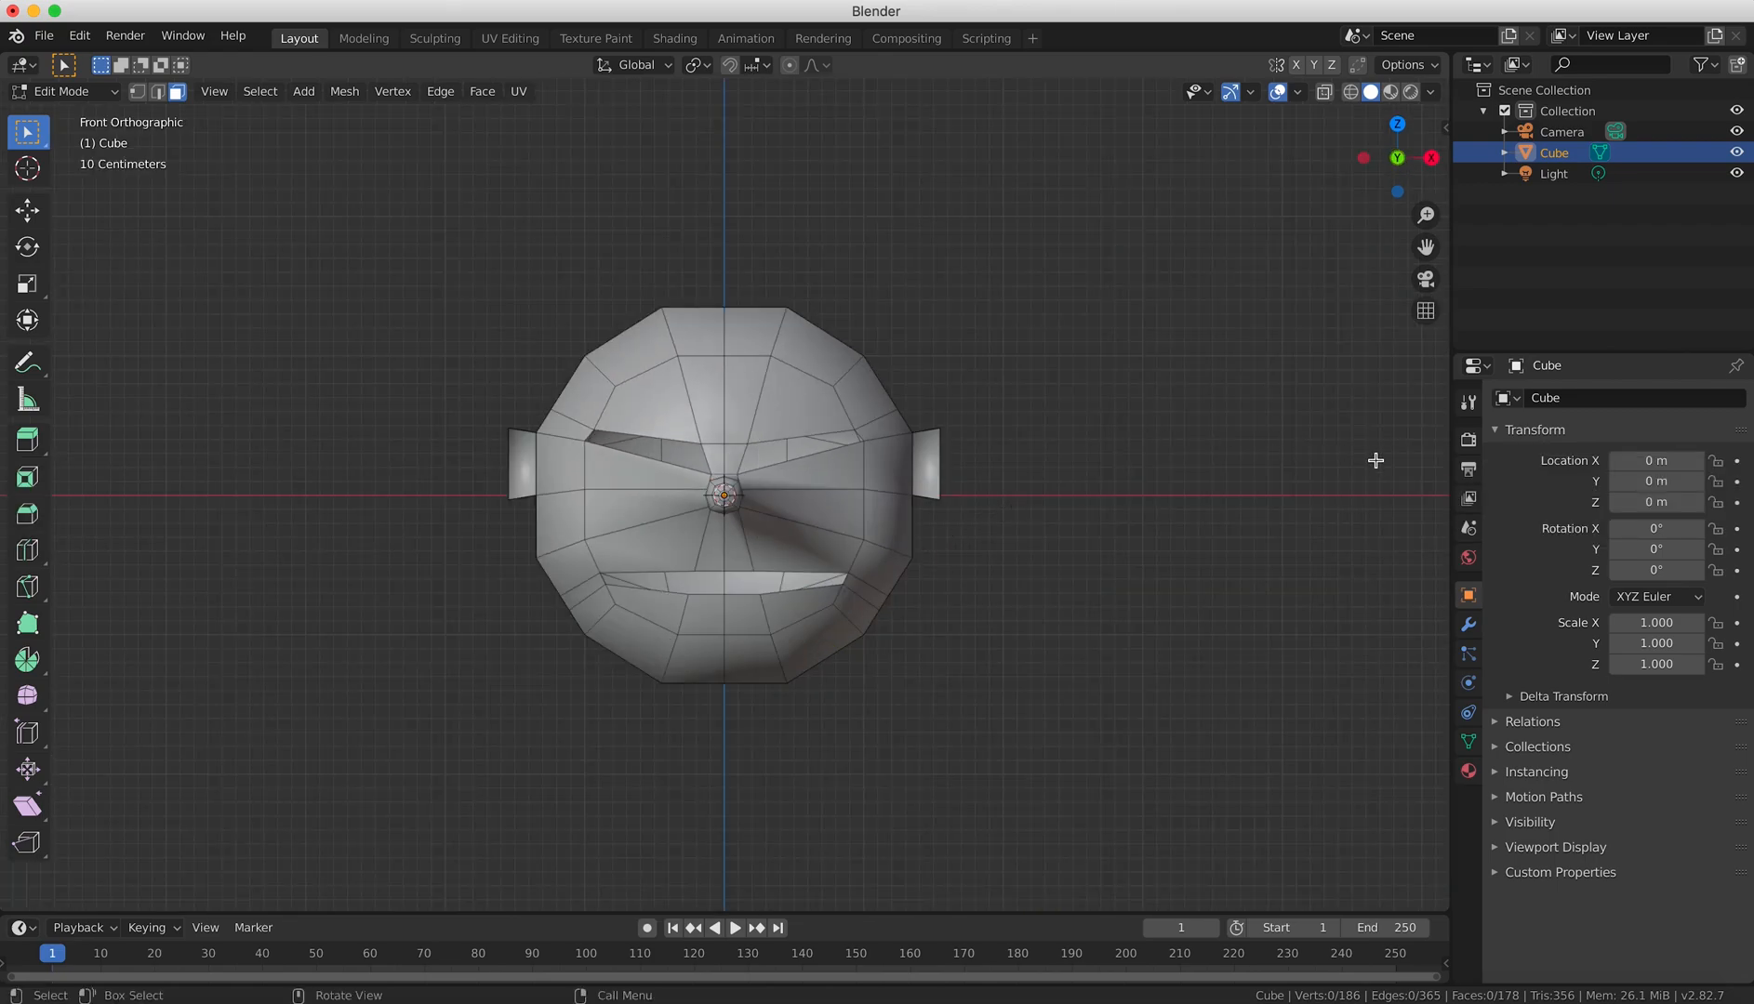
key(Tab)
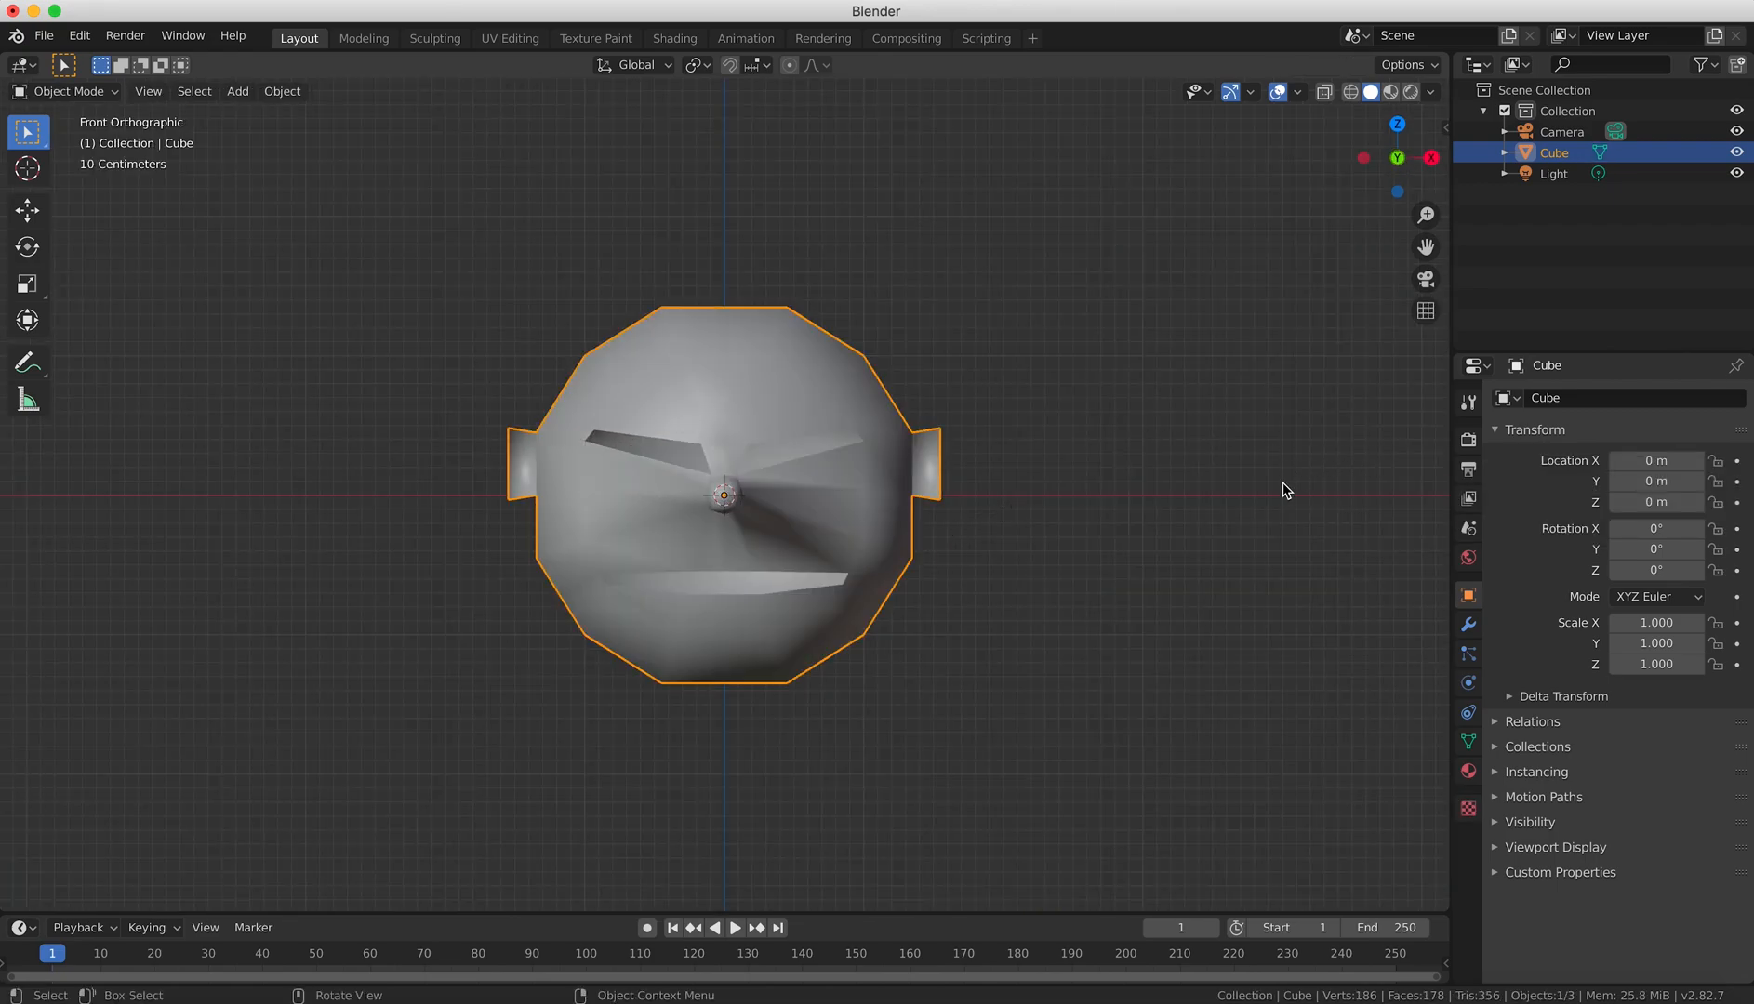
click(1470, 626)
click(1538, 400)
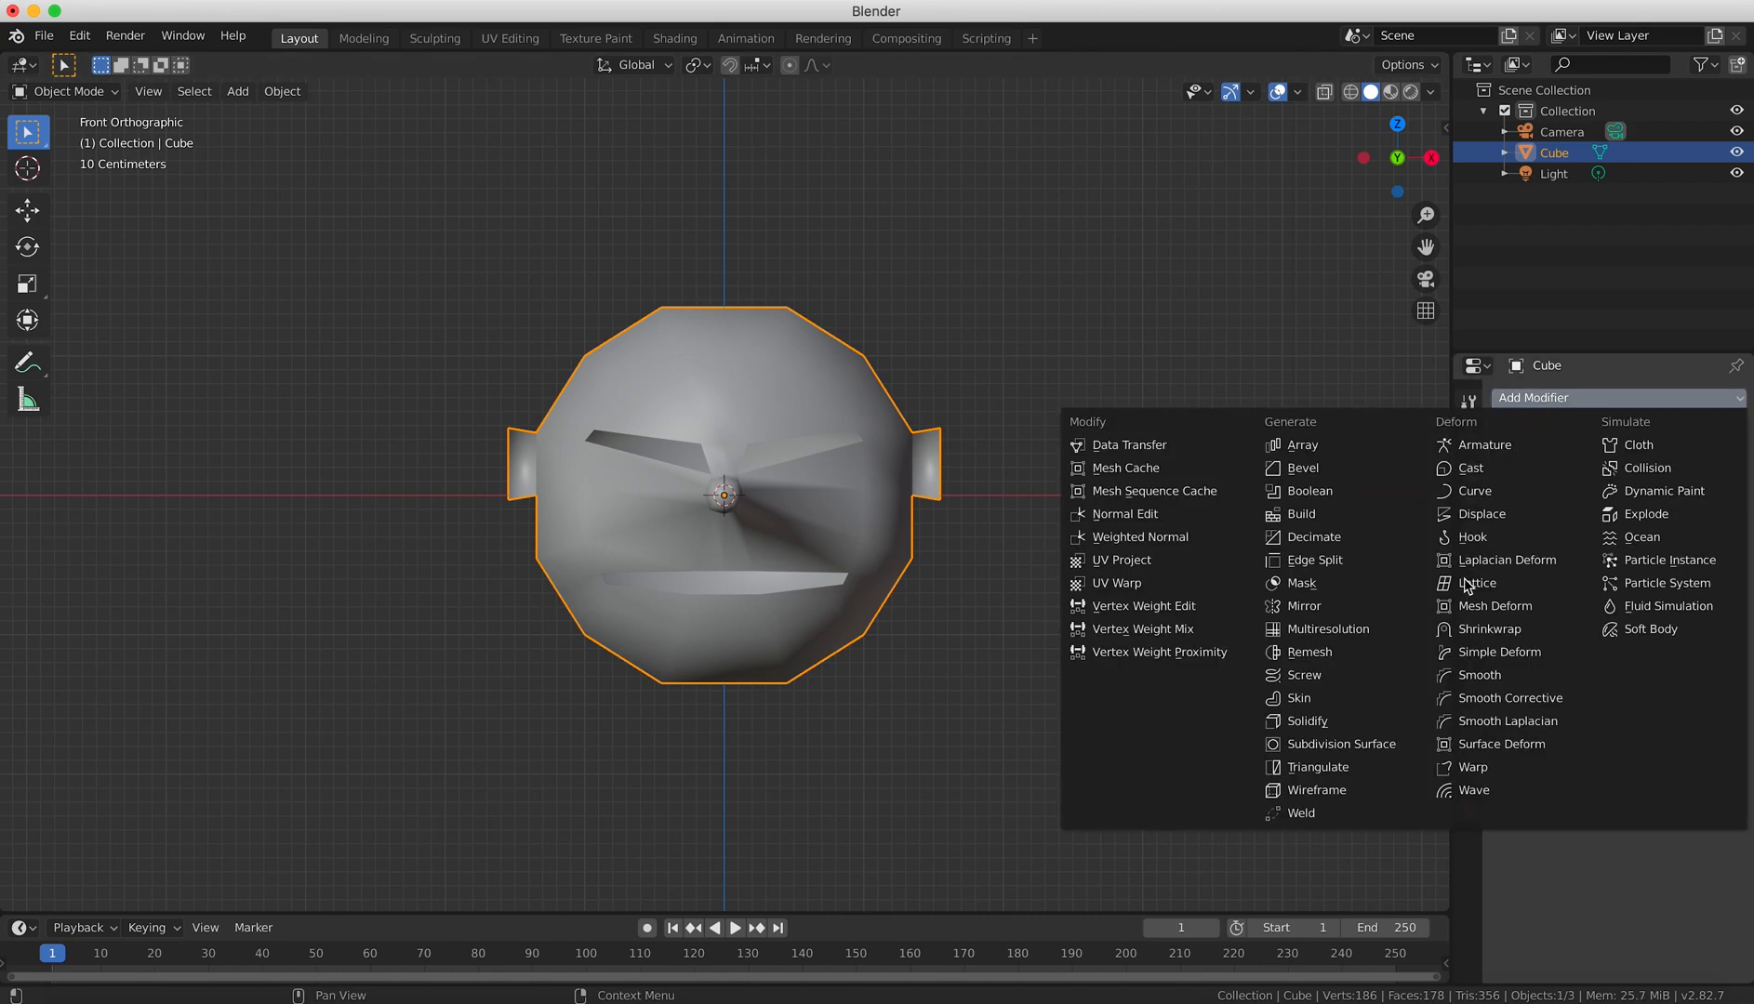
click(1363, 752)
click(1607, 536)
click(1608, 557)
click(1607, 556)
Narrow the head by scaling it along the global X axis to about 0.691.
scroll(1107, 628, up, 3)
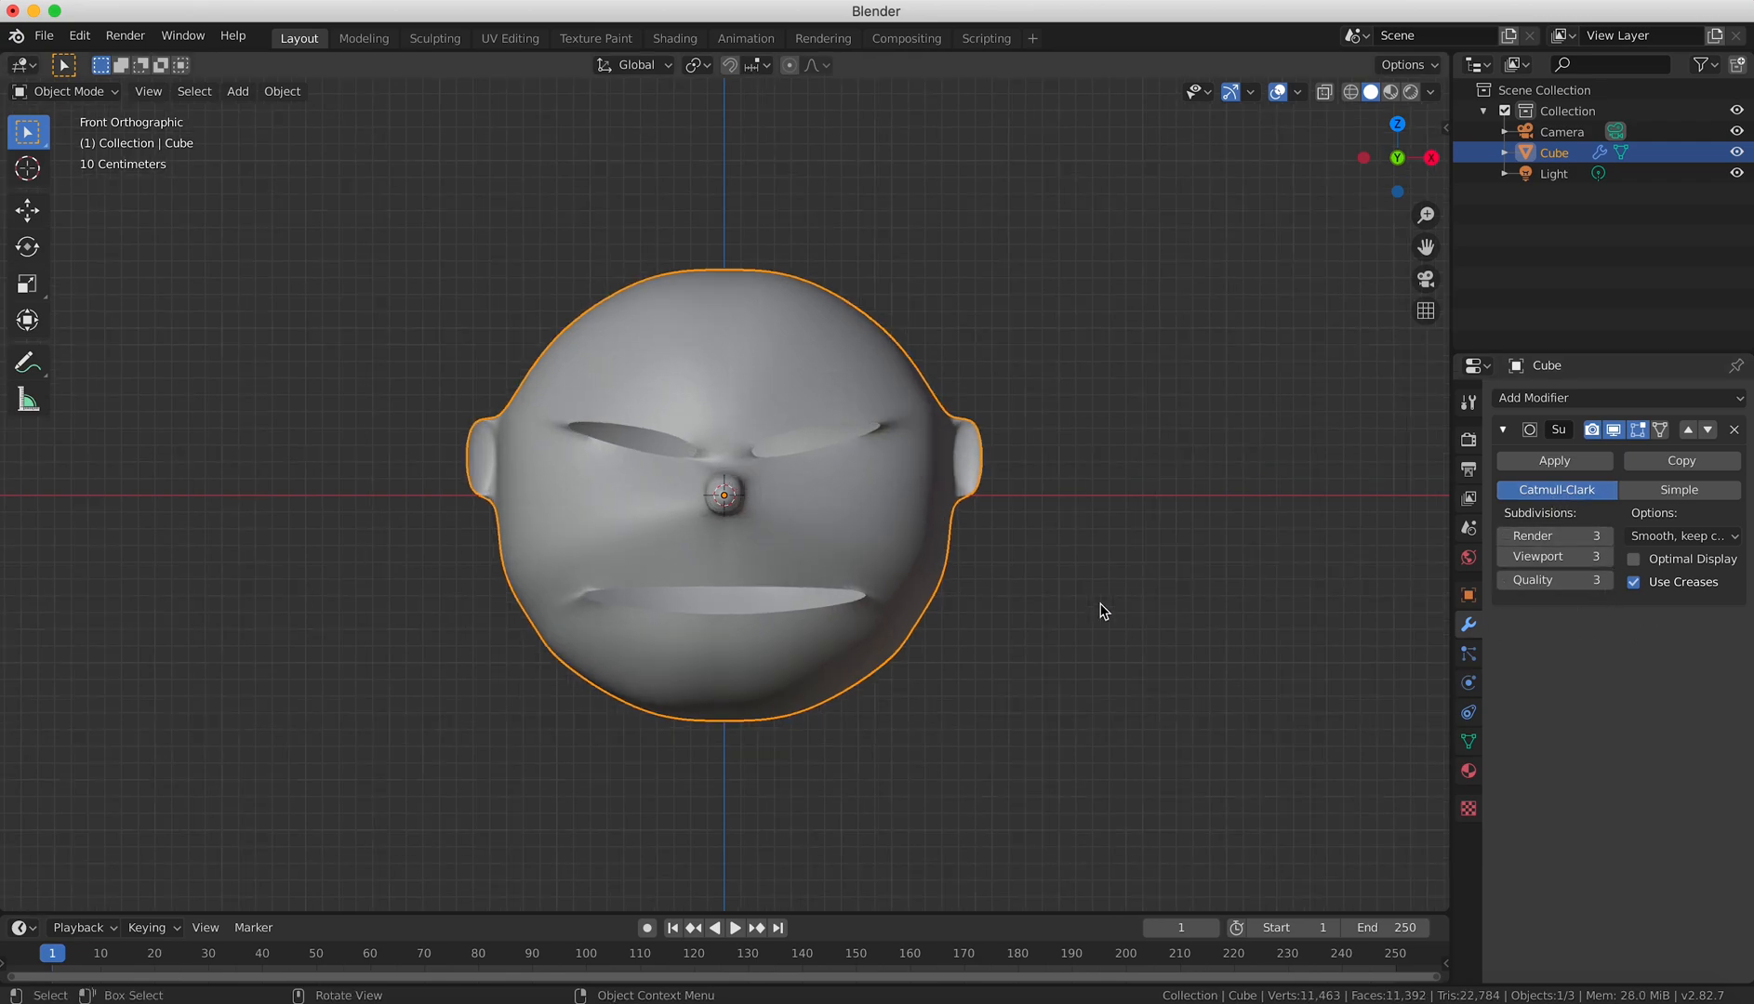
key(s)
key(x)
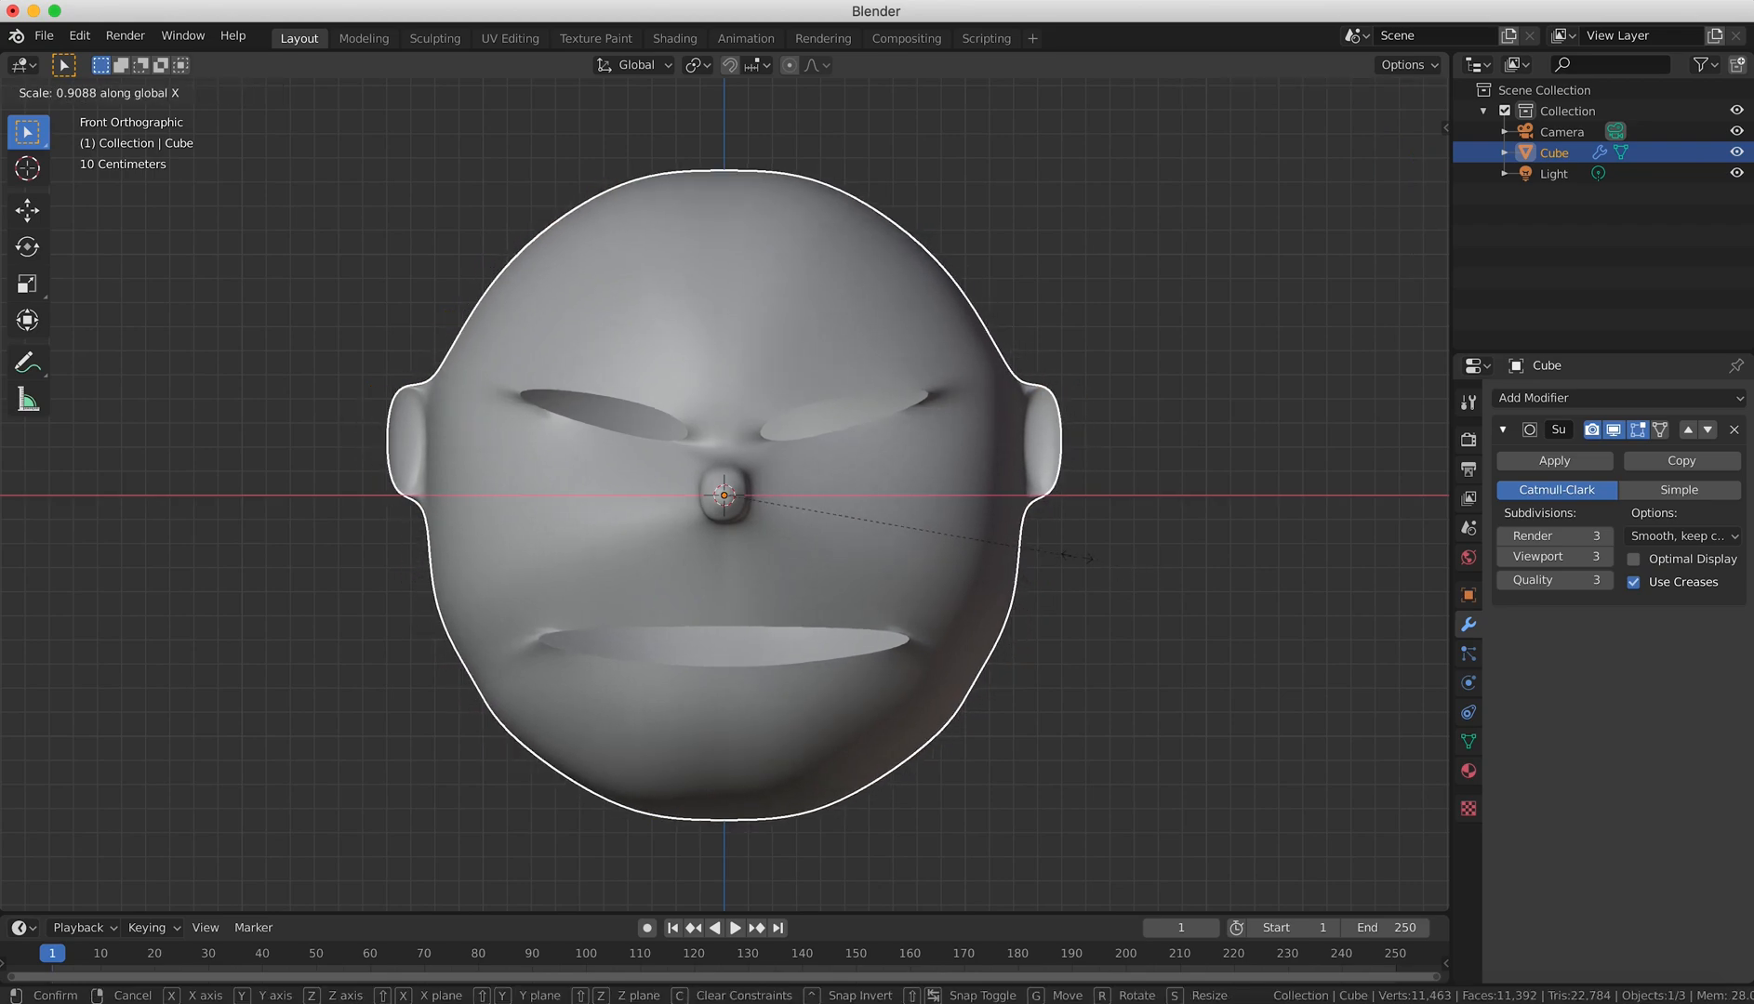
click(965, 509)
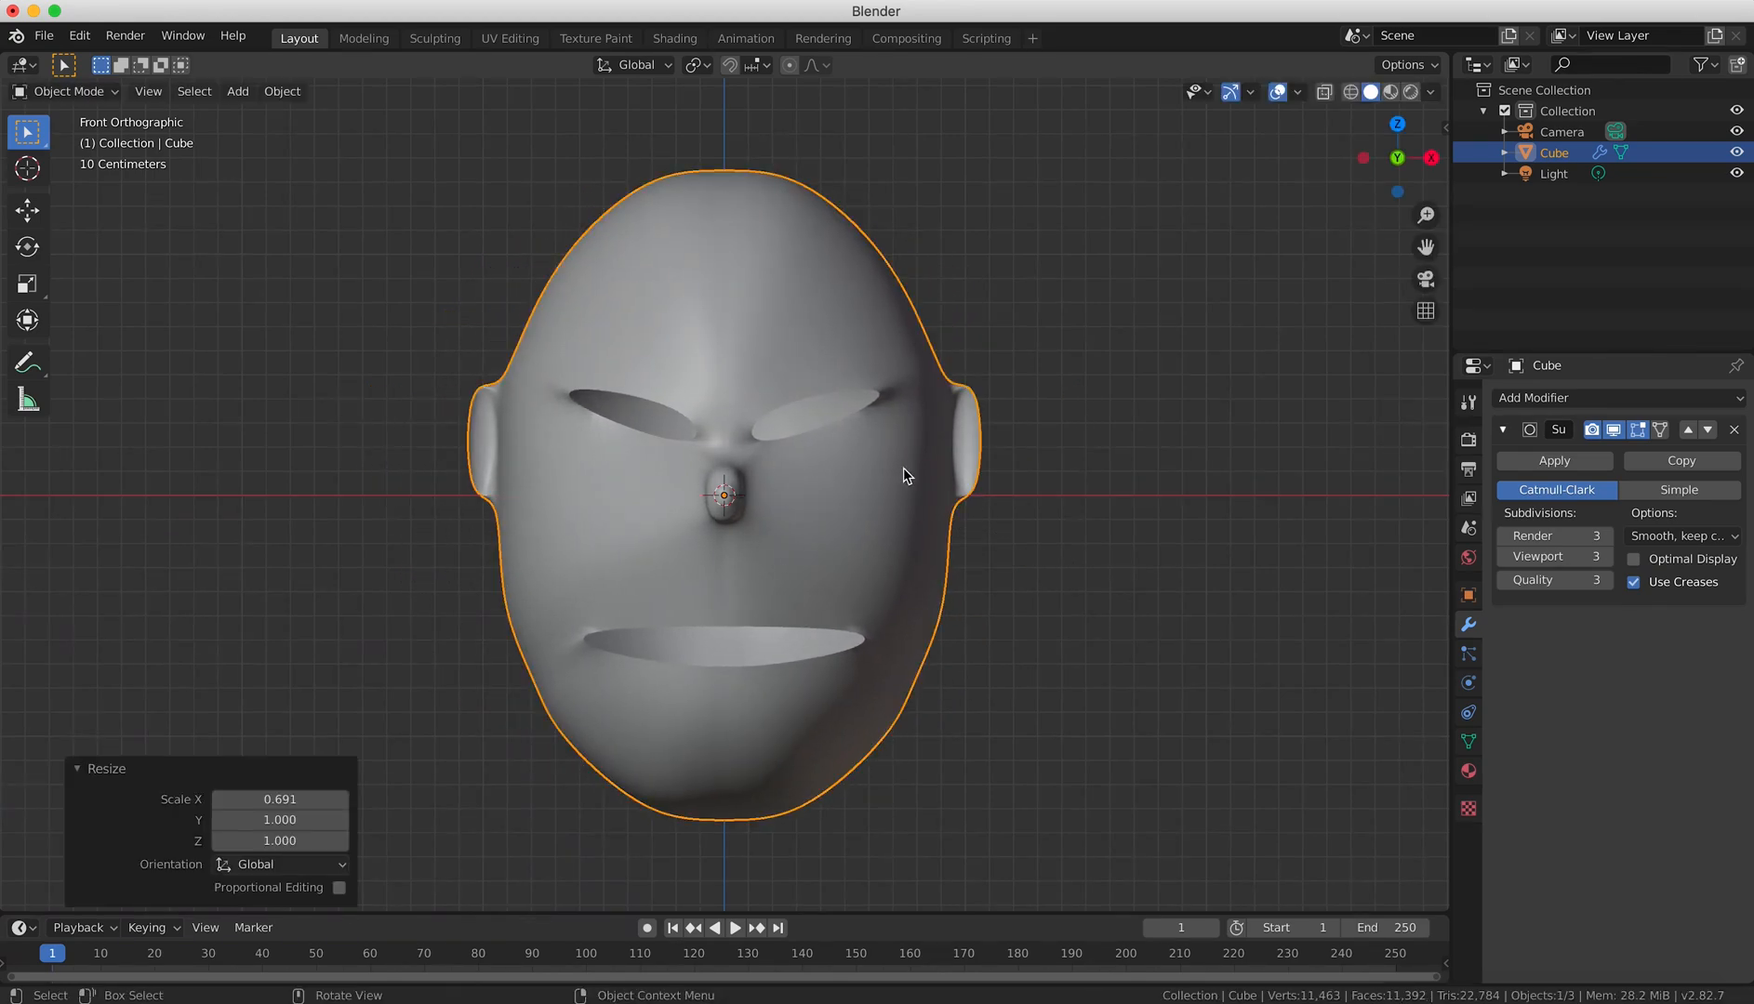
In Edit Mode, add a horizontal loop cut across the forehead and slide it to just above the eye holes.
key(Tab)
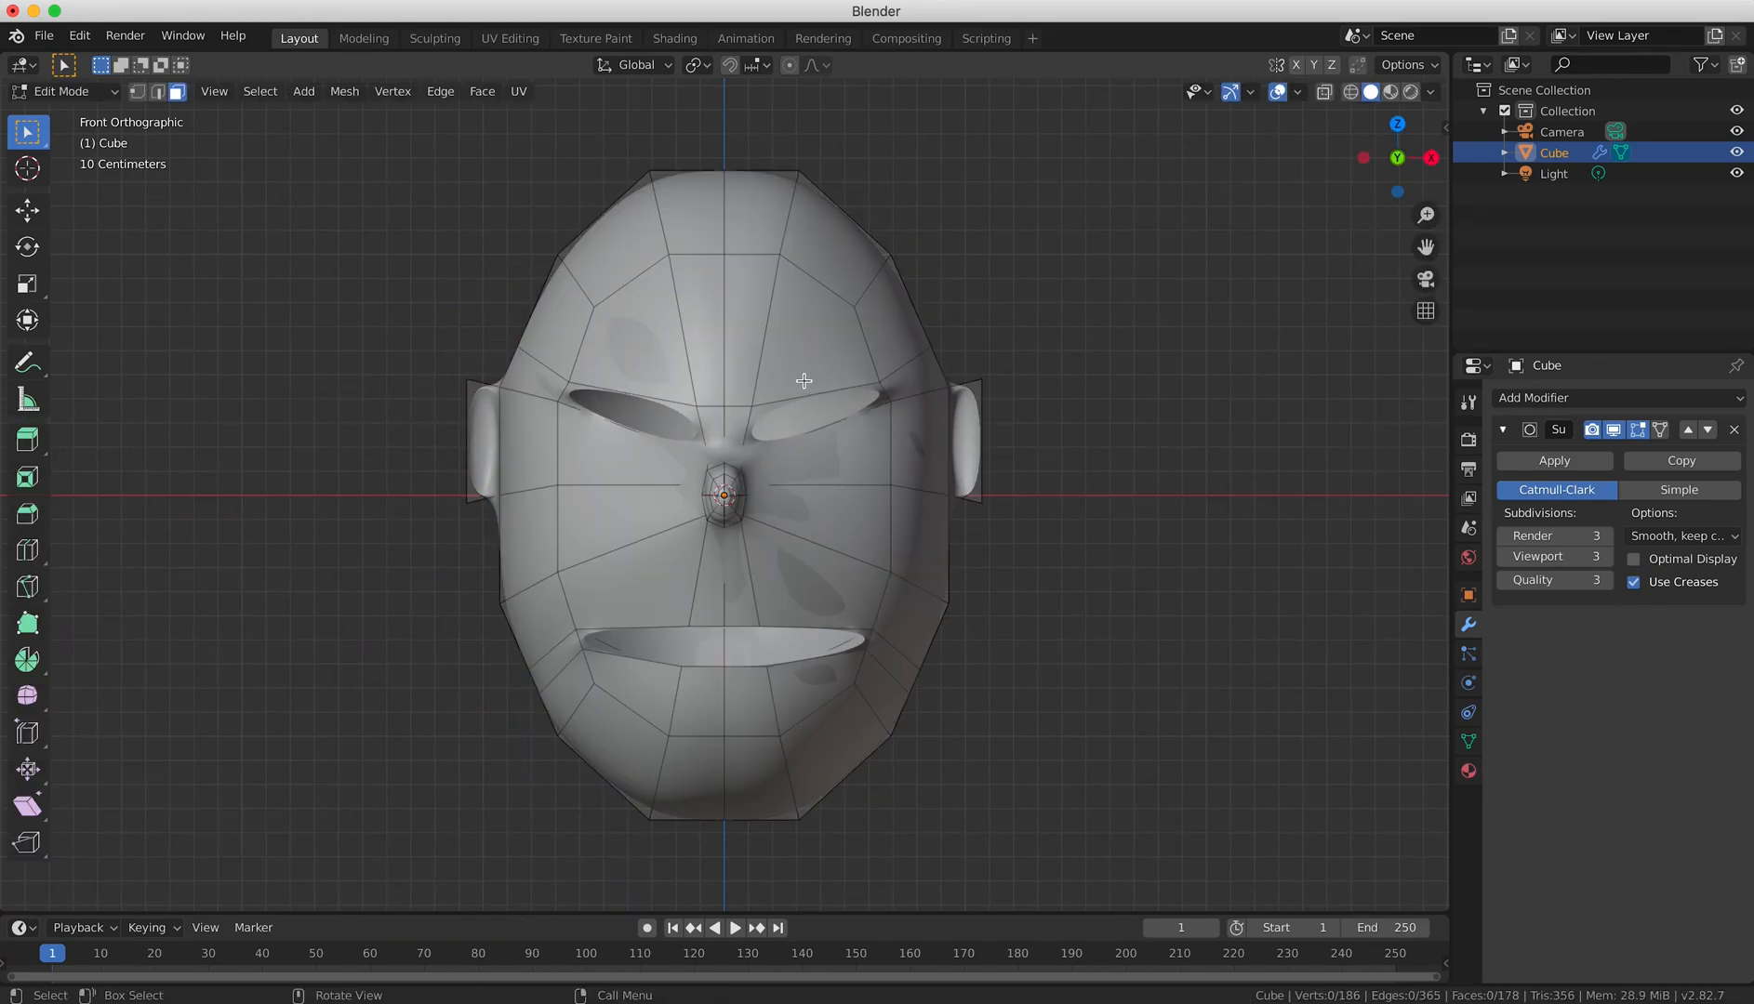
key(ctrl+r)
click(700, 385)
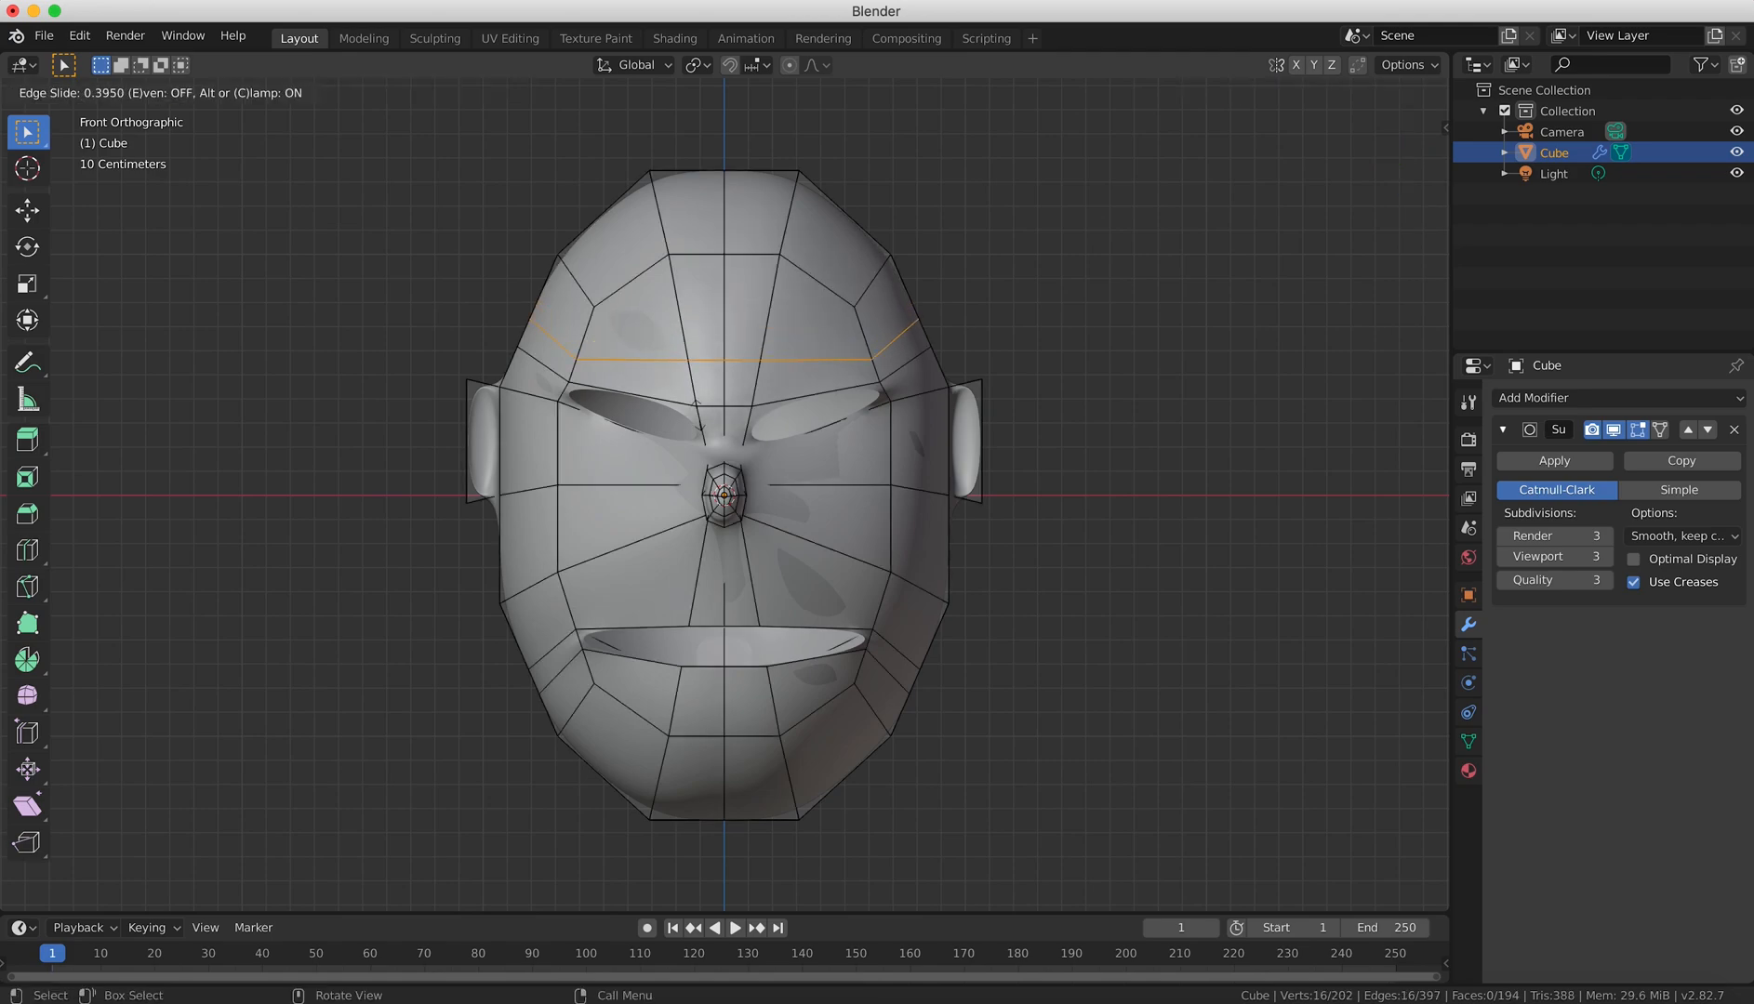
click(697, 419)
Extrude the two faces directly above the eye holes outward about 0.04 m as brow ridges and return to Object Mode.
click(177, 91)
click(715, 396)
shift+click(817, 377)
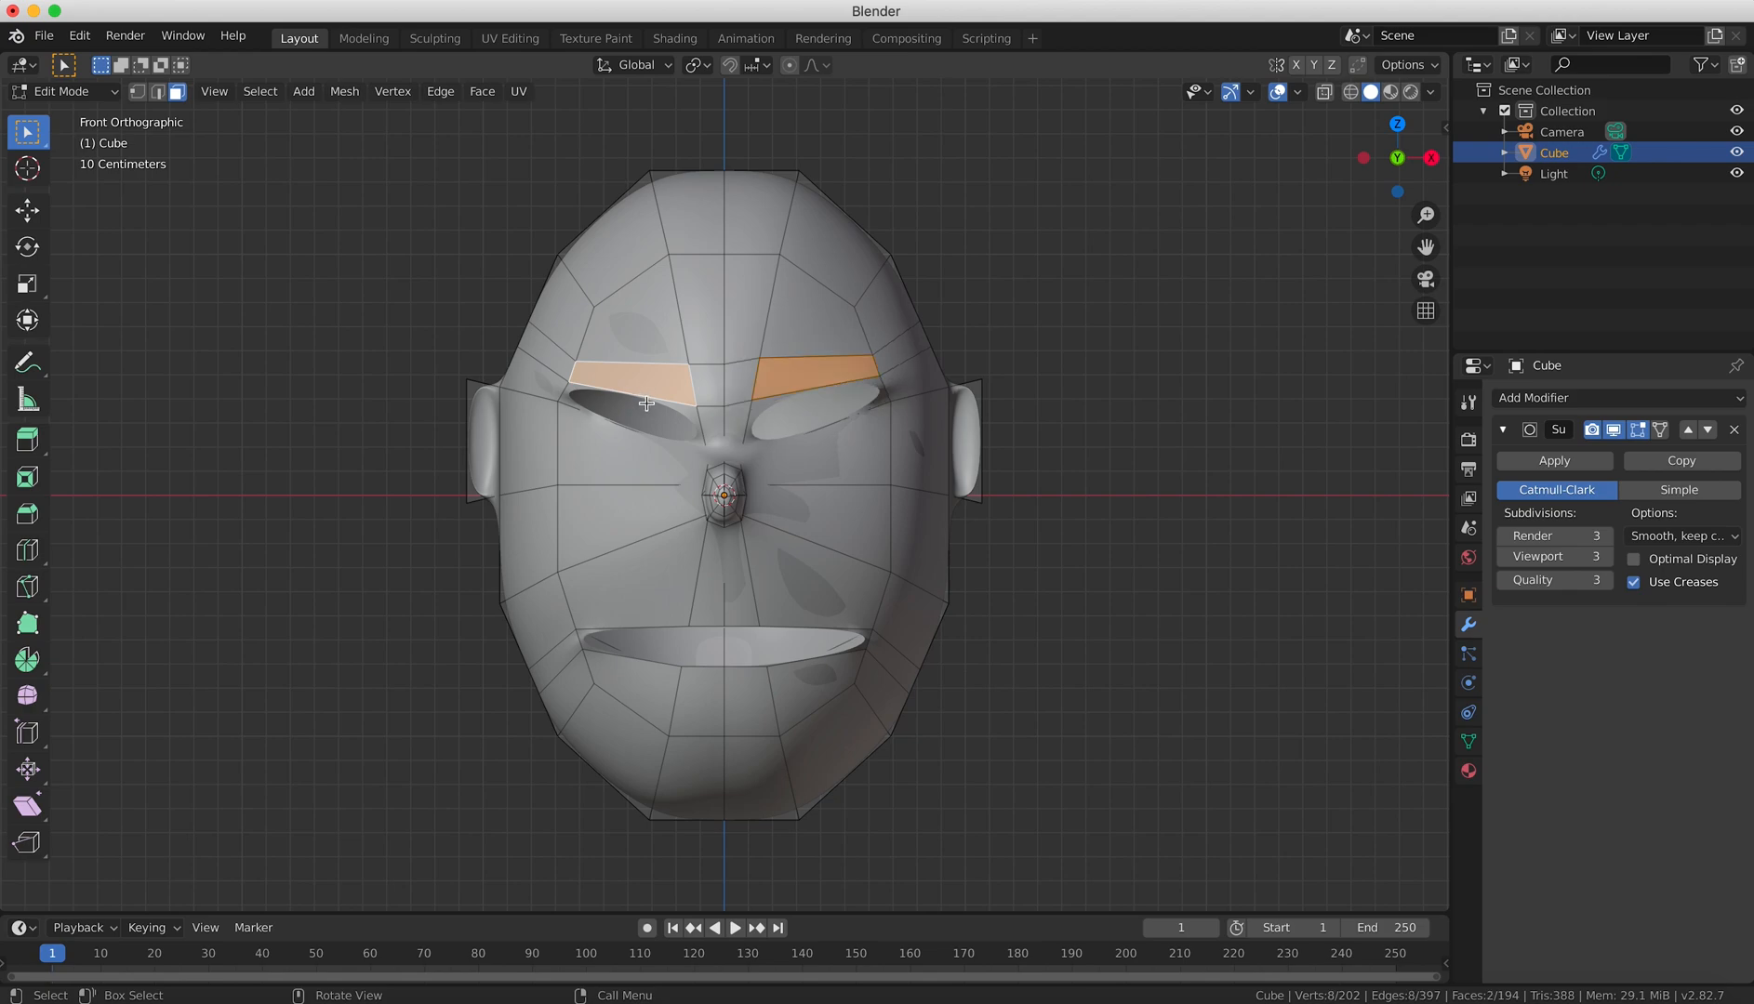
key(KP_3)
key(e)
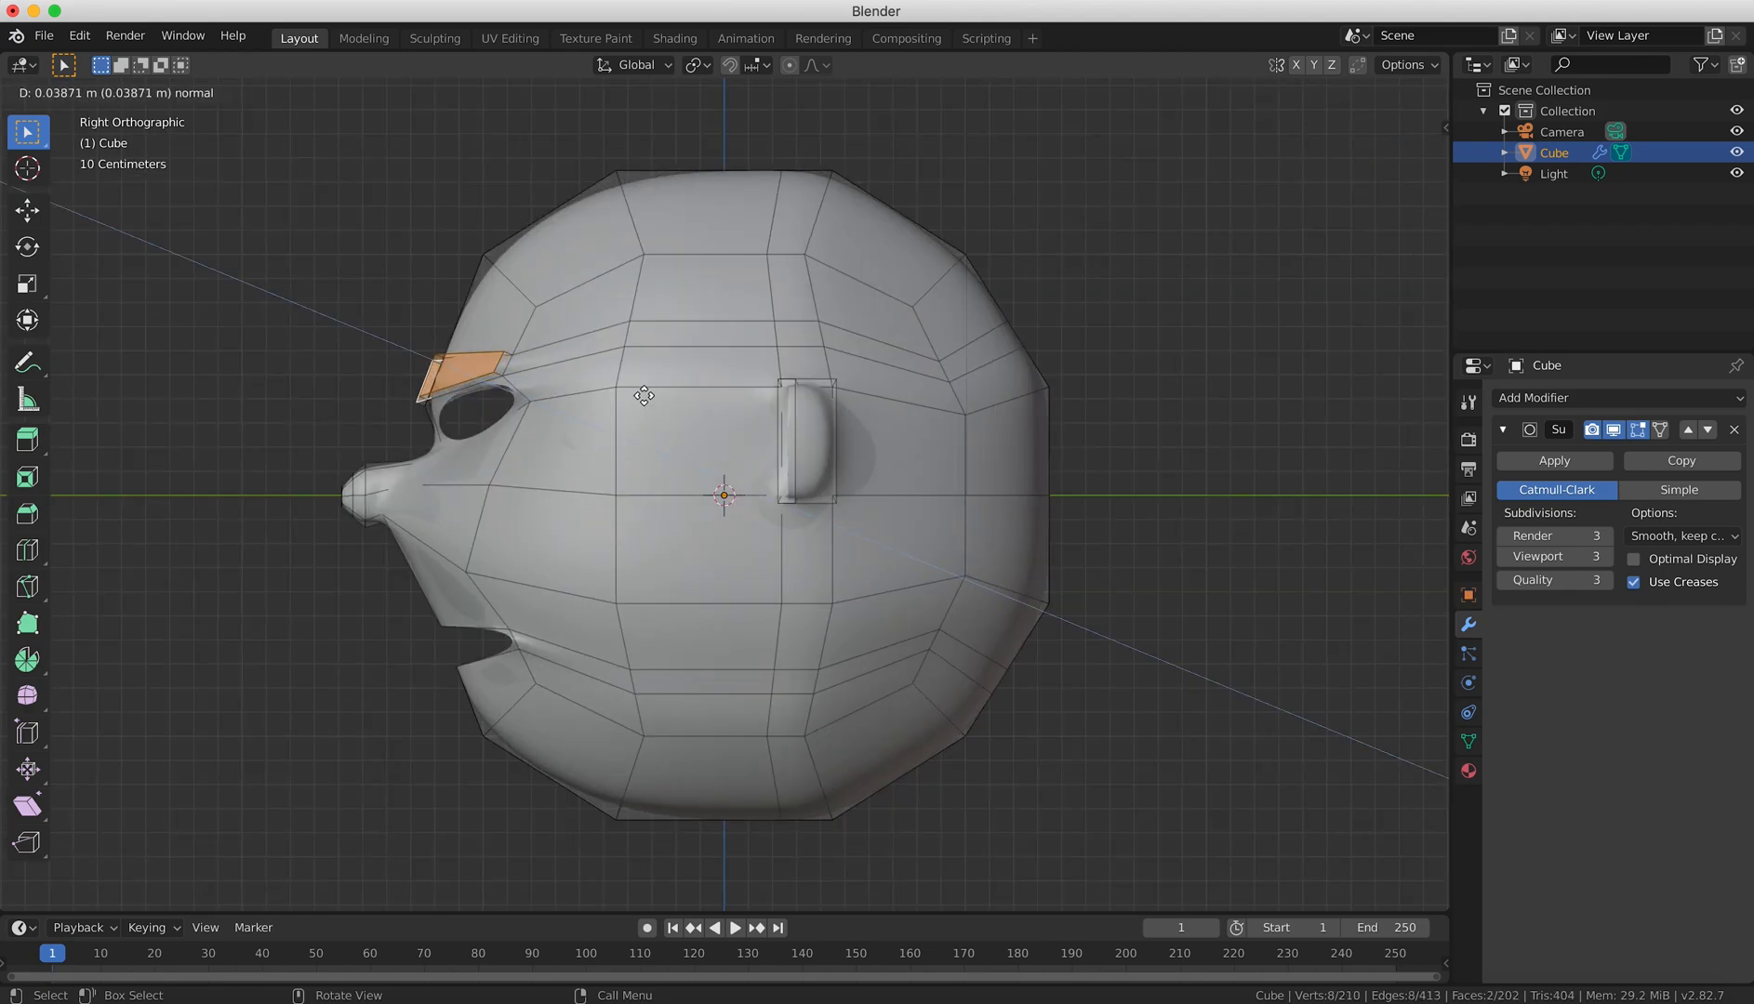
click(641, 391)
key(KP_1)
key(a)
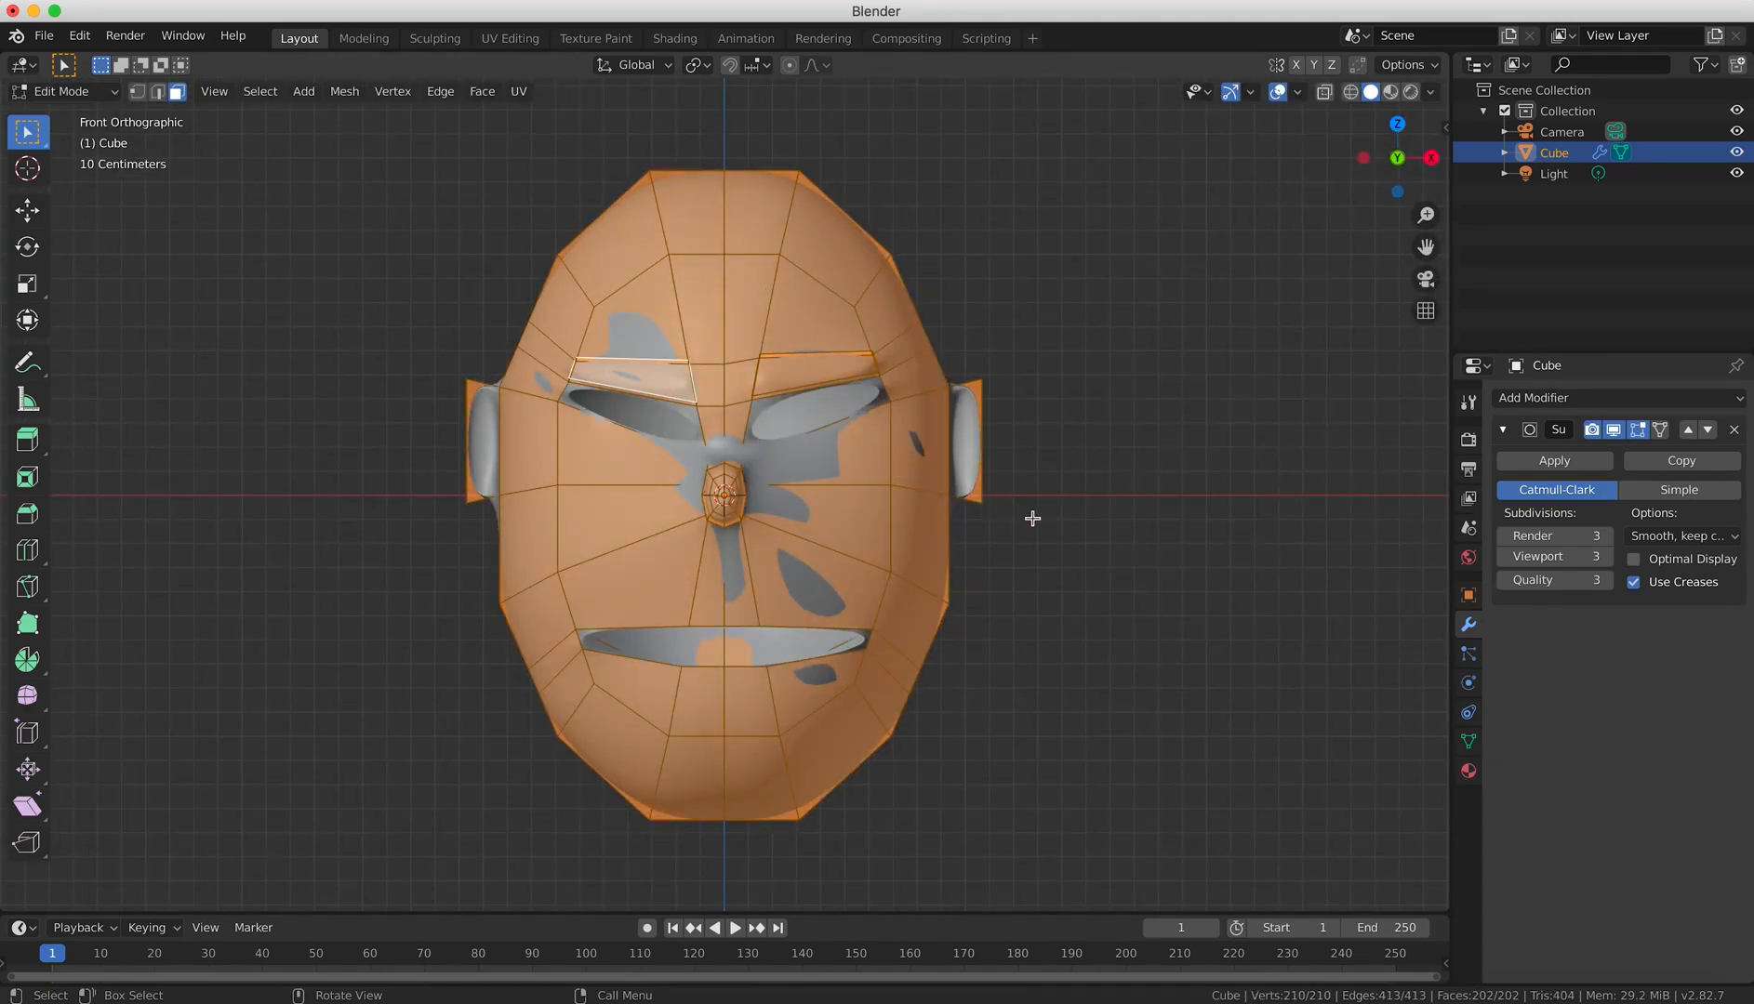
key(alt+a)
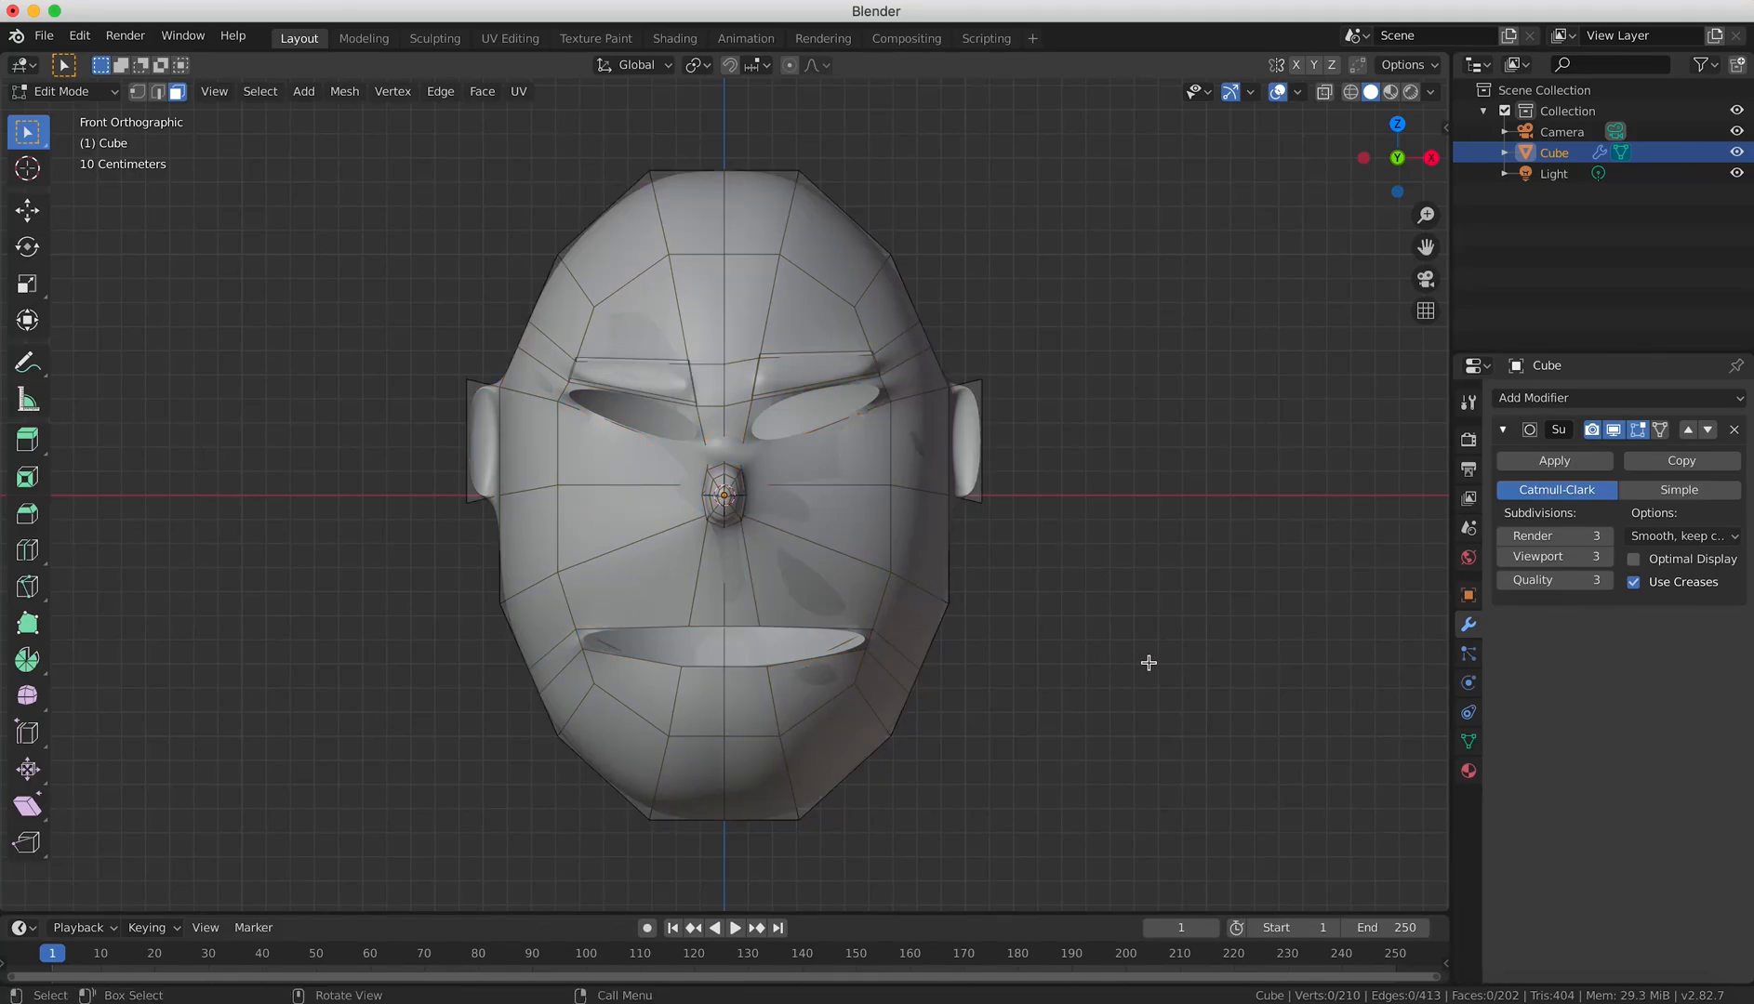
key(Tab)
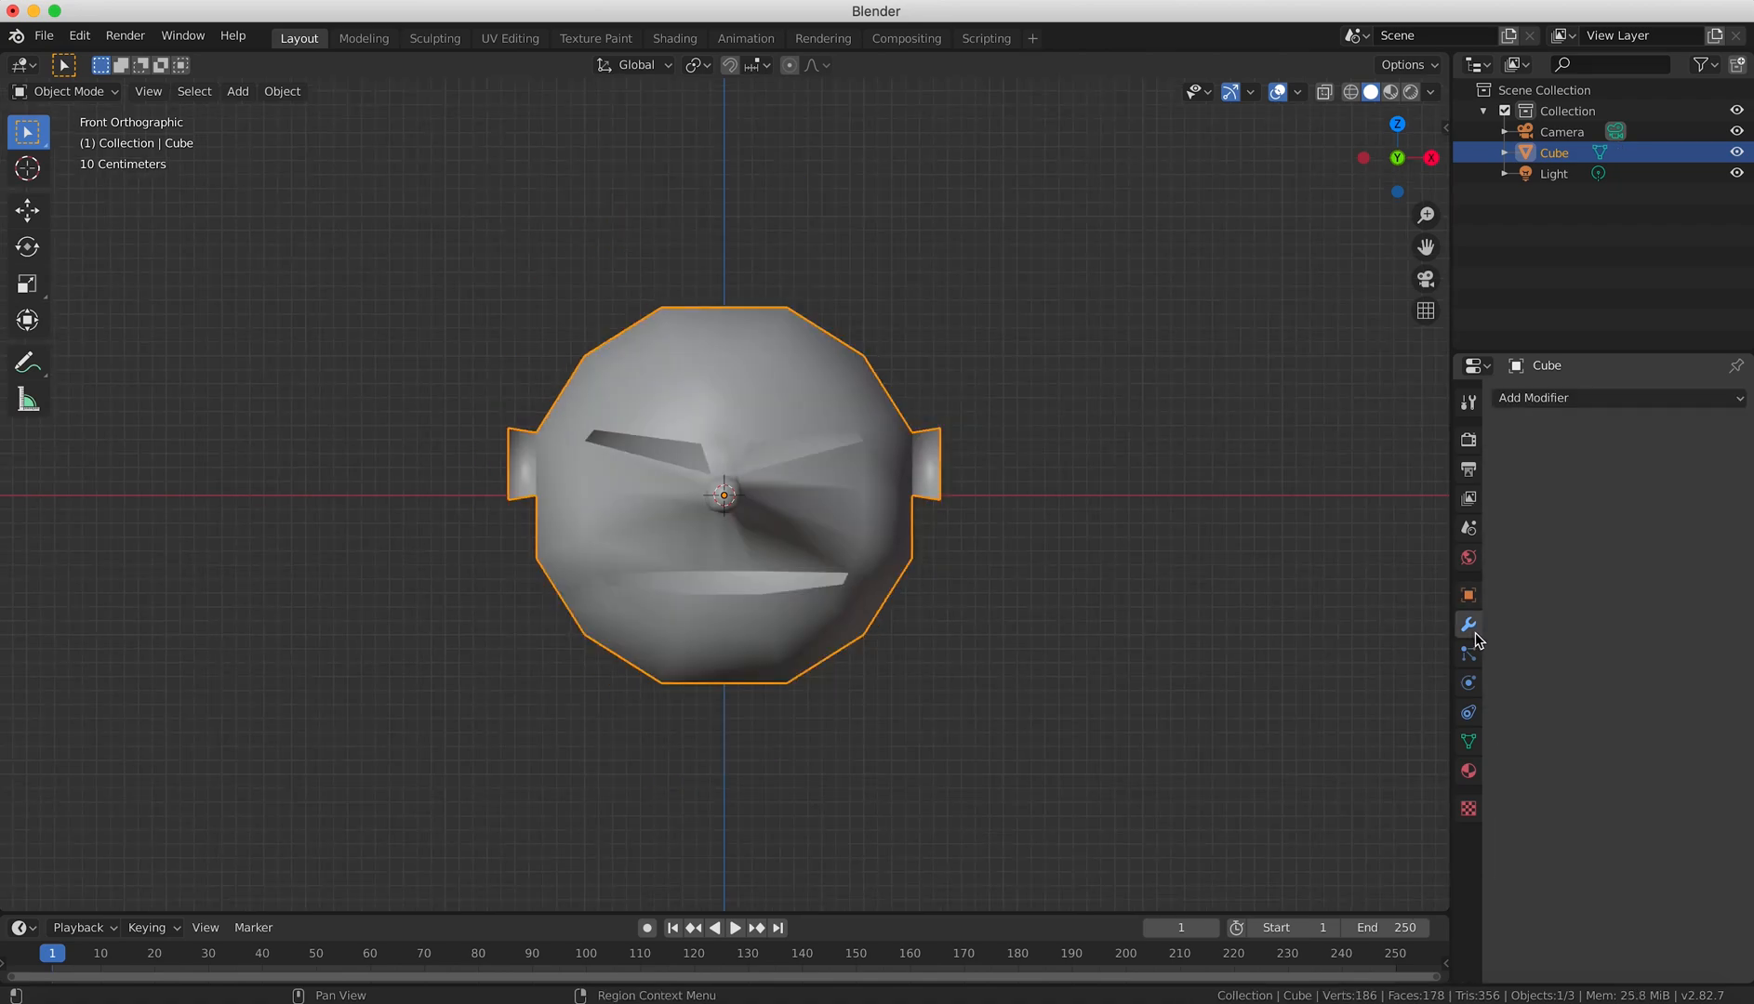
Set the head material's base color to turquoise green and display the viewport in Rendered shading.
click(1534, 400)
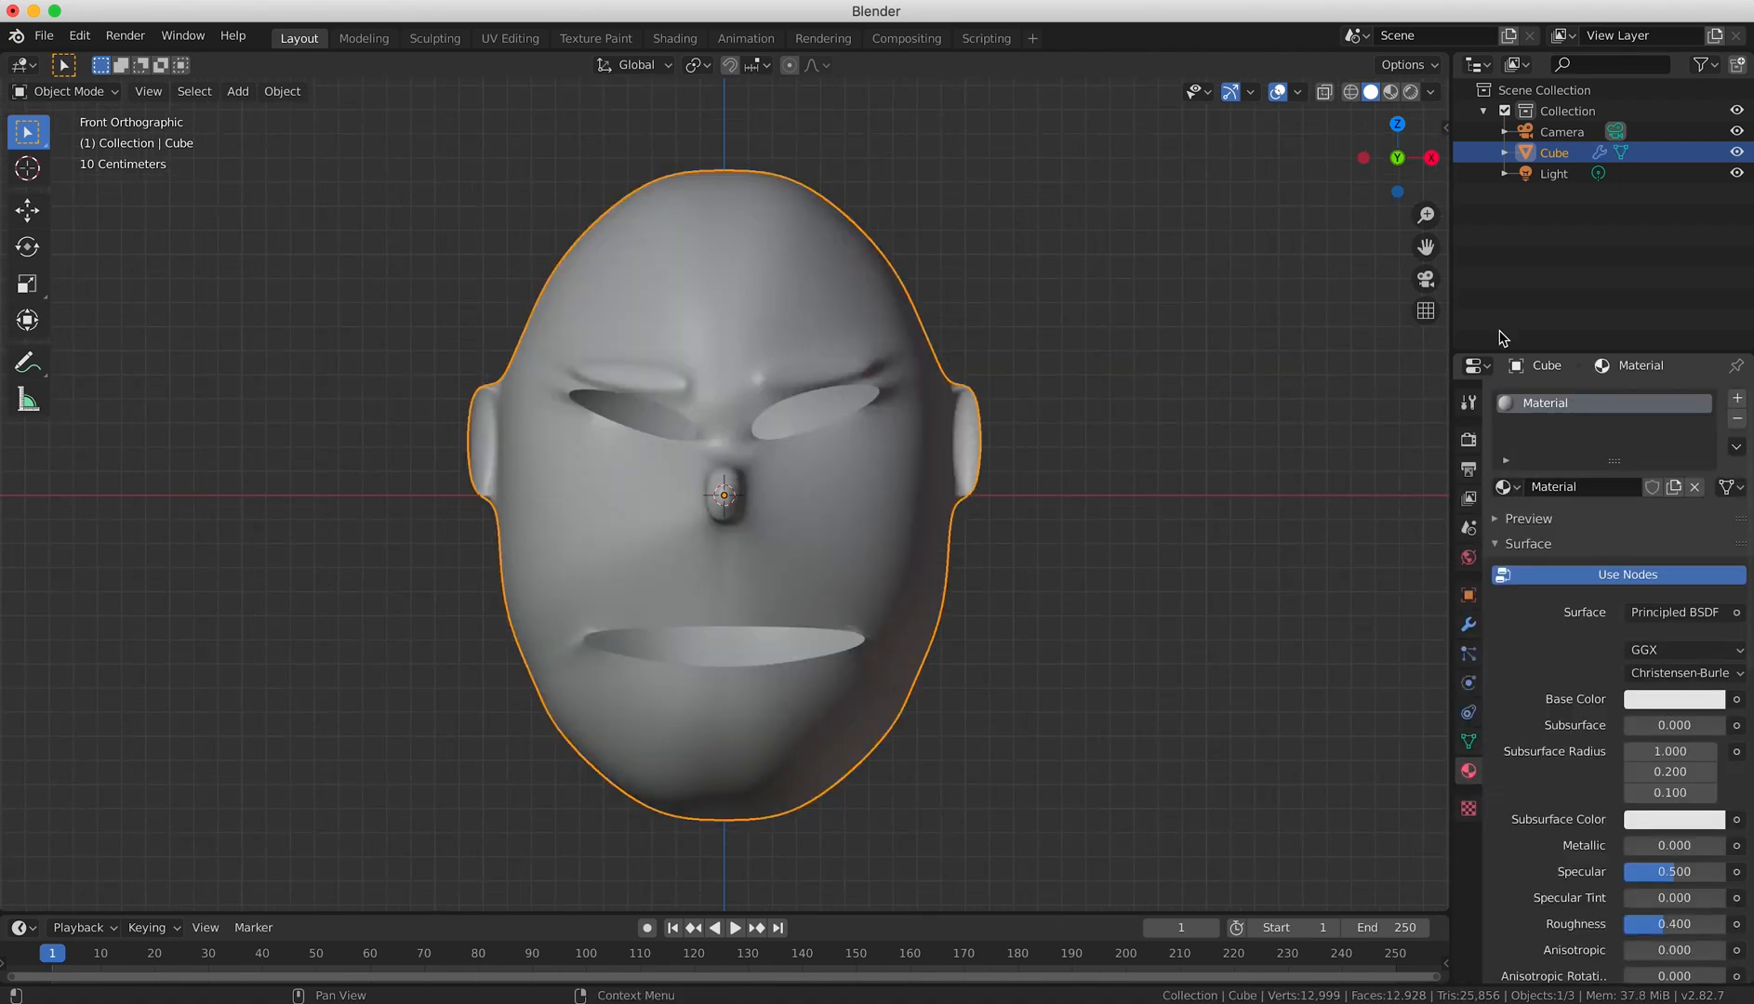
click(1390, 91)
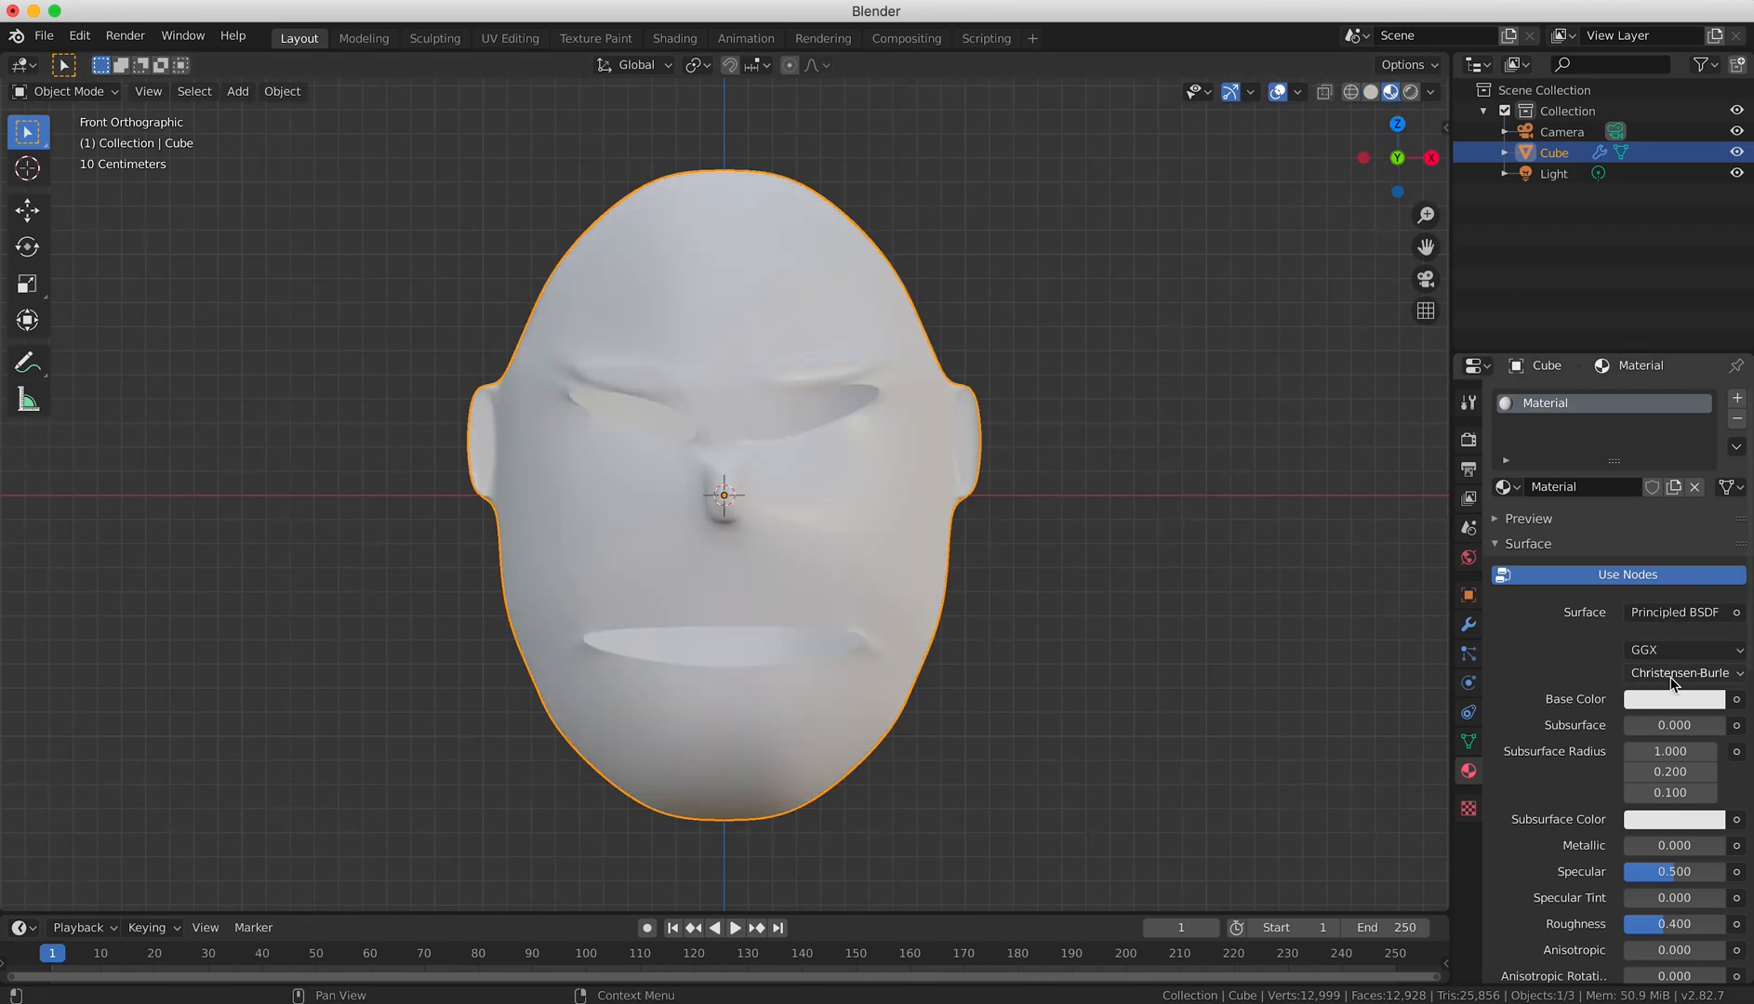
click(1672, 698)
drag(1552, 464, 1597, 429)
click(1411, 91)
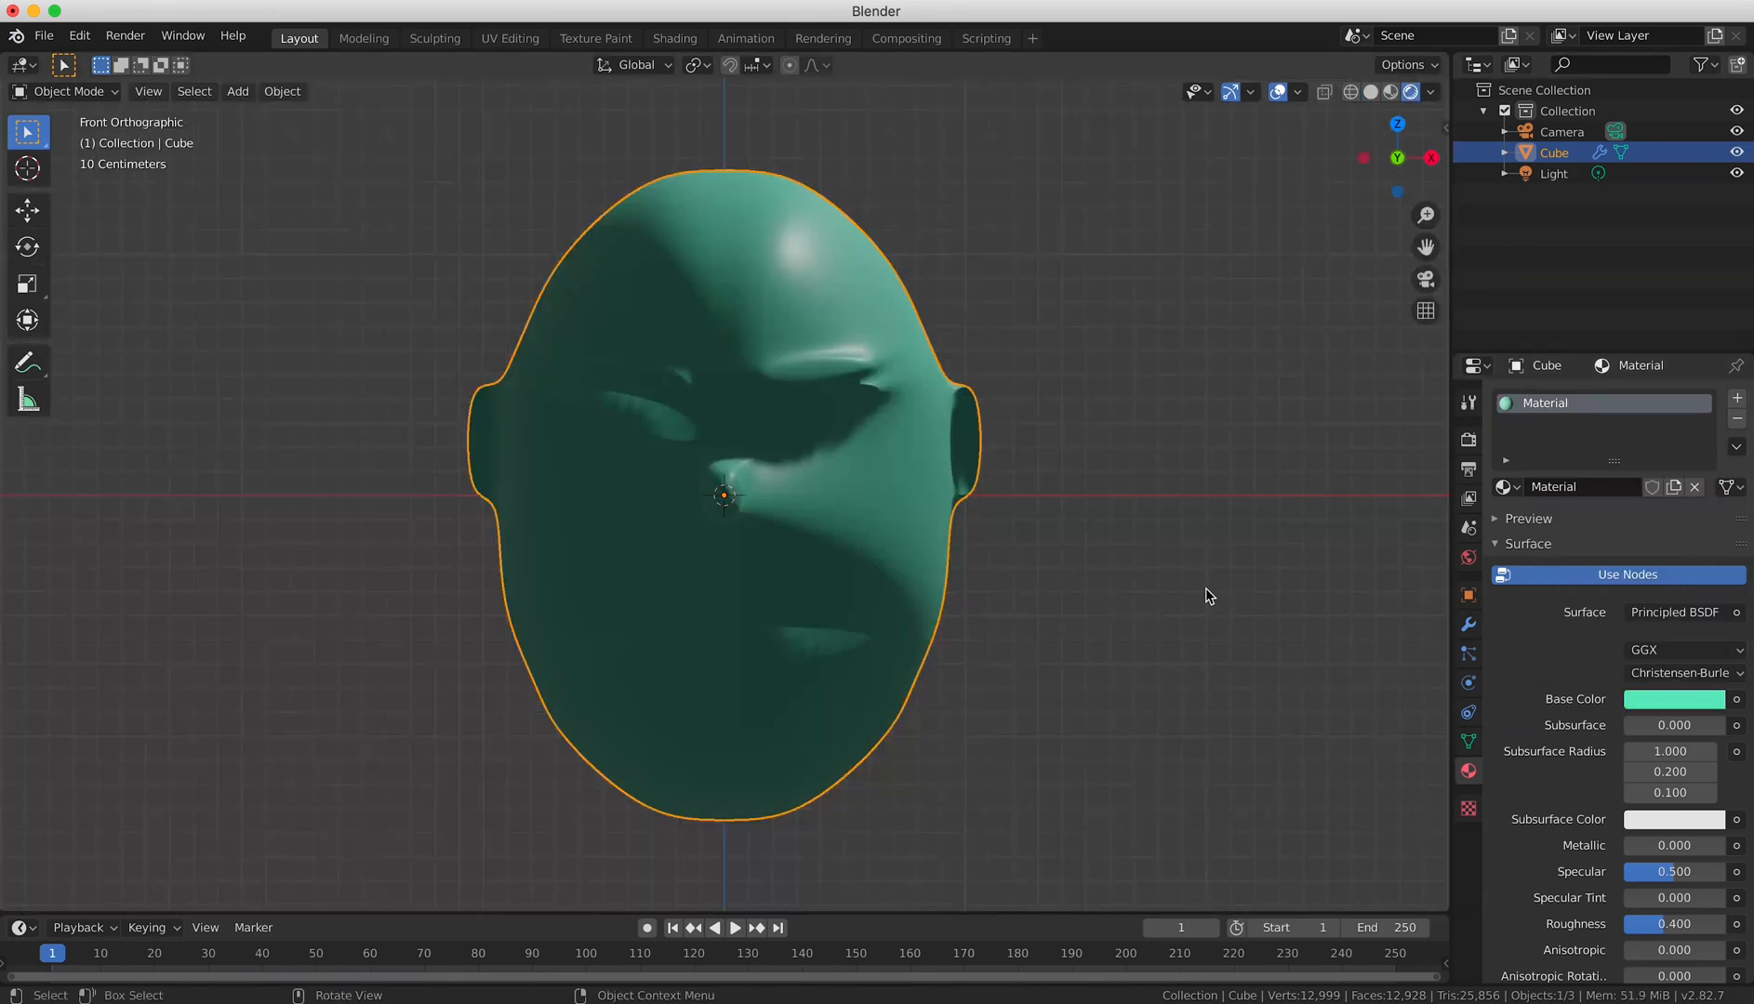
From the top view, scale the head along the Y axis.
scroll(1116, 321, down, 7)
key(KP_7)
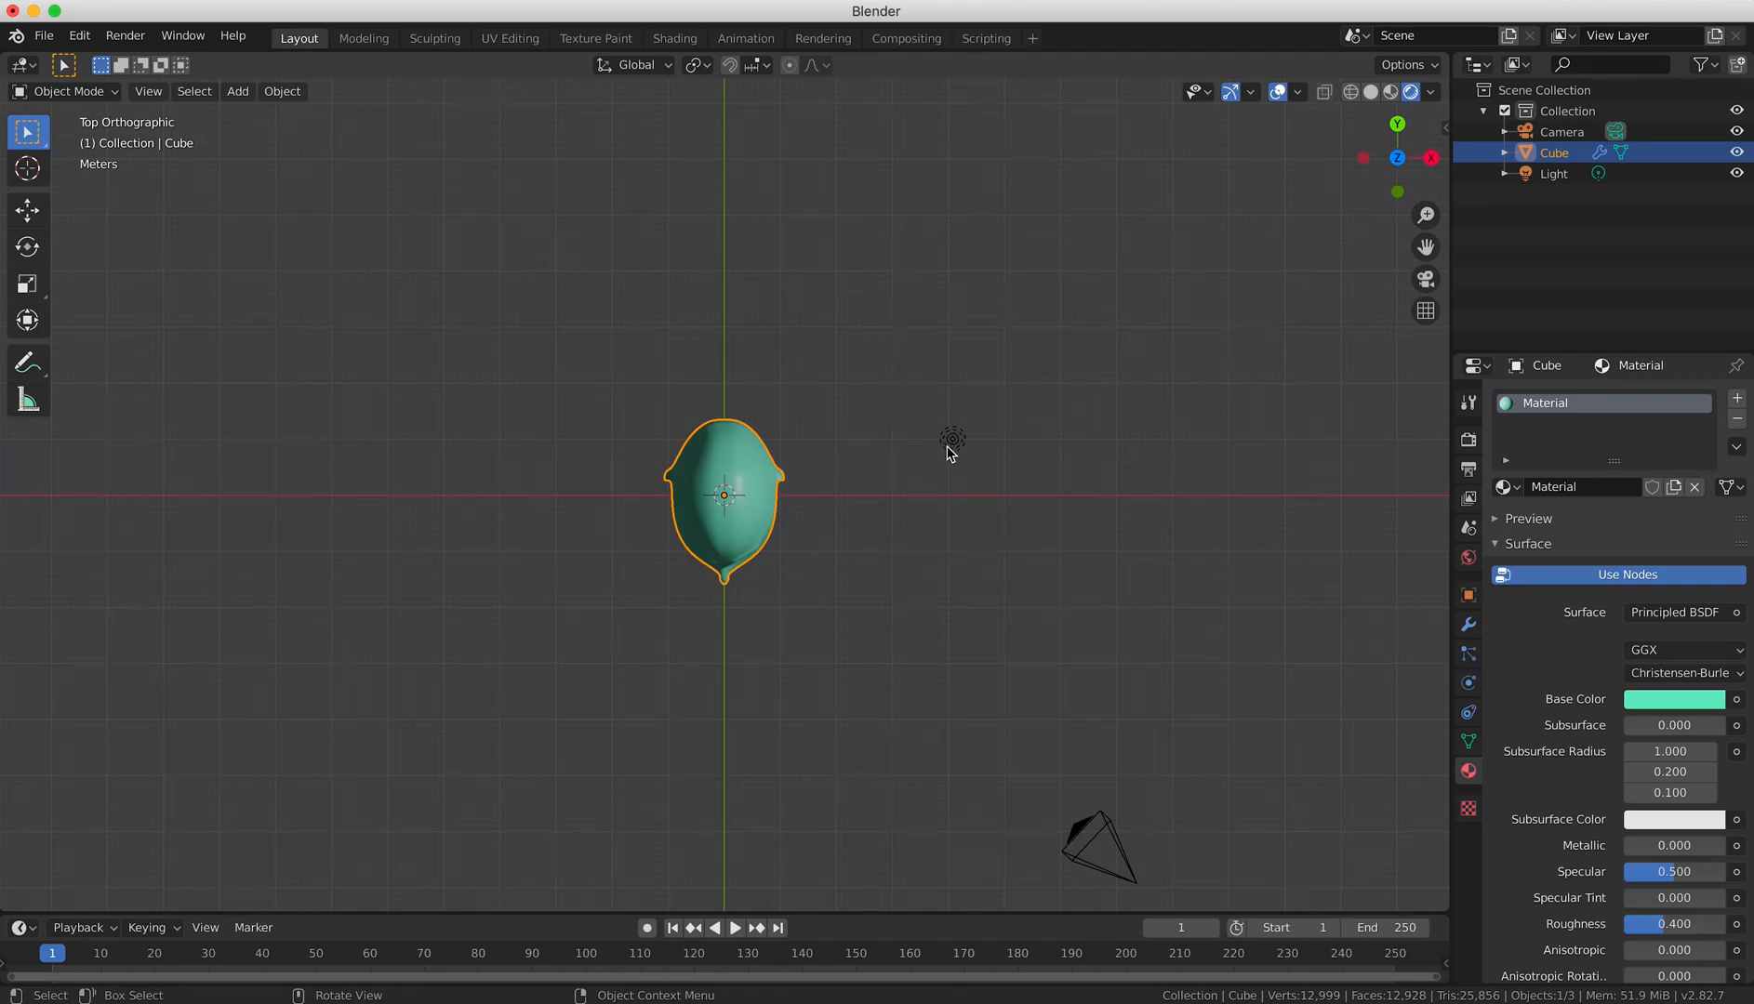
key(s)
key(y)
click(749, 497)
Move the light in front of the face, by about -4.12 m in X and -7.39 m in Y.
click(953, 446)
key(g)
click(723, 884)
key(KP_1)
scroll(1116, 651, up, 6)
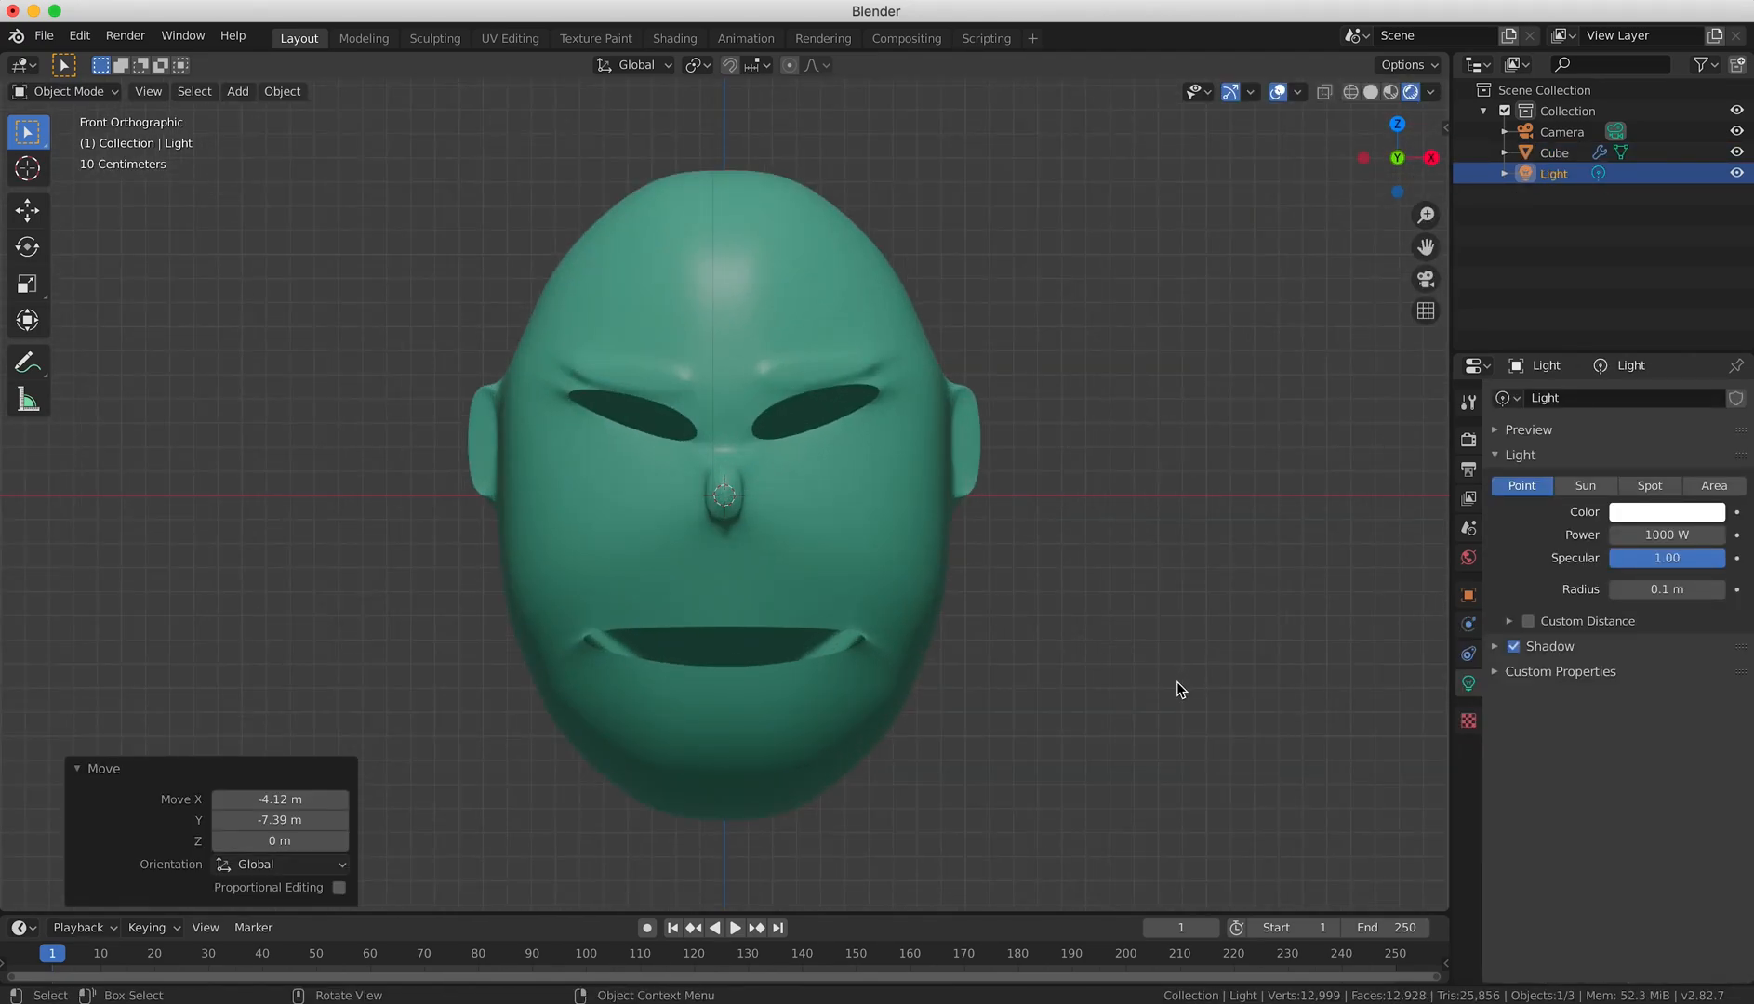